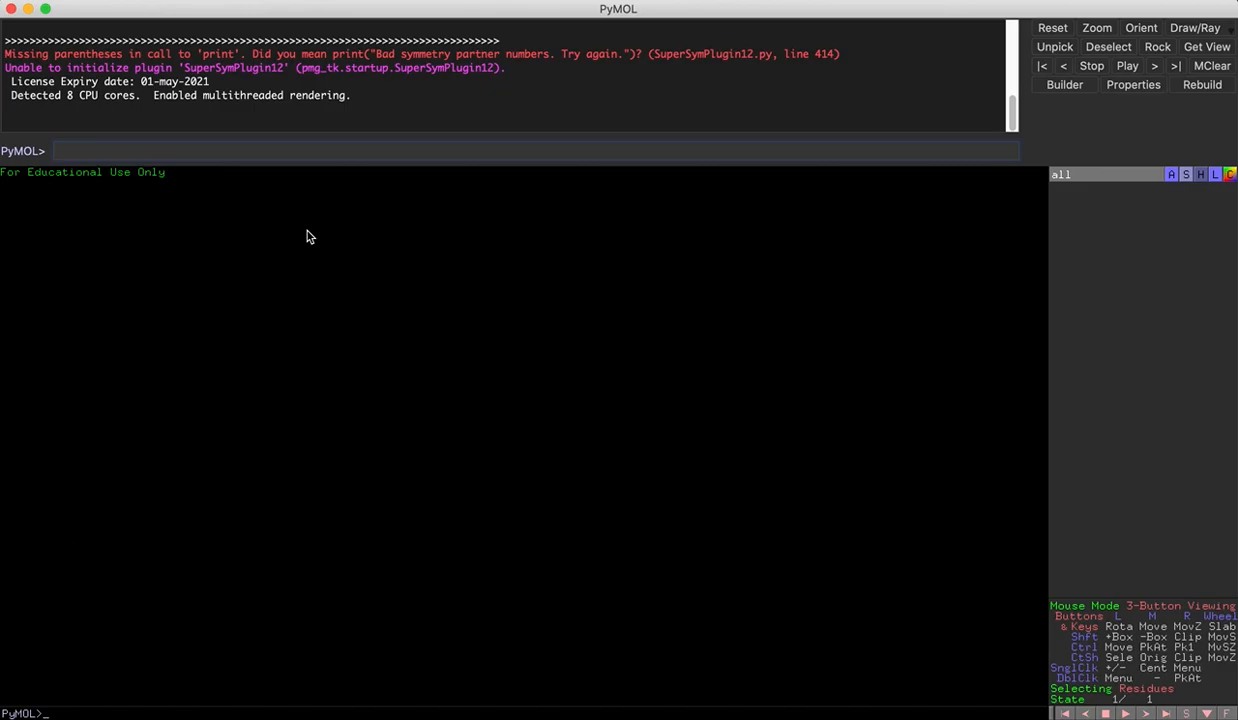
Fetch the PDB structure 1eth and turn on its sequence display.
type("fetch 1eth")
key("Return")
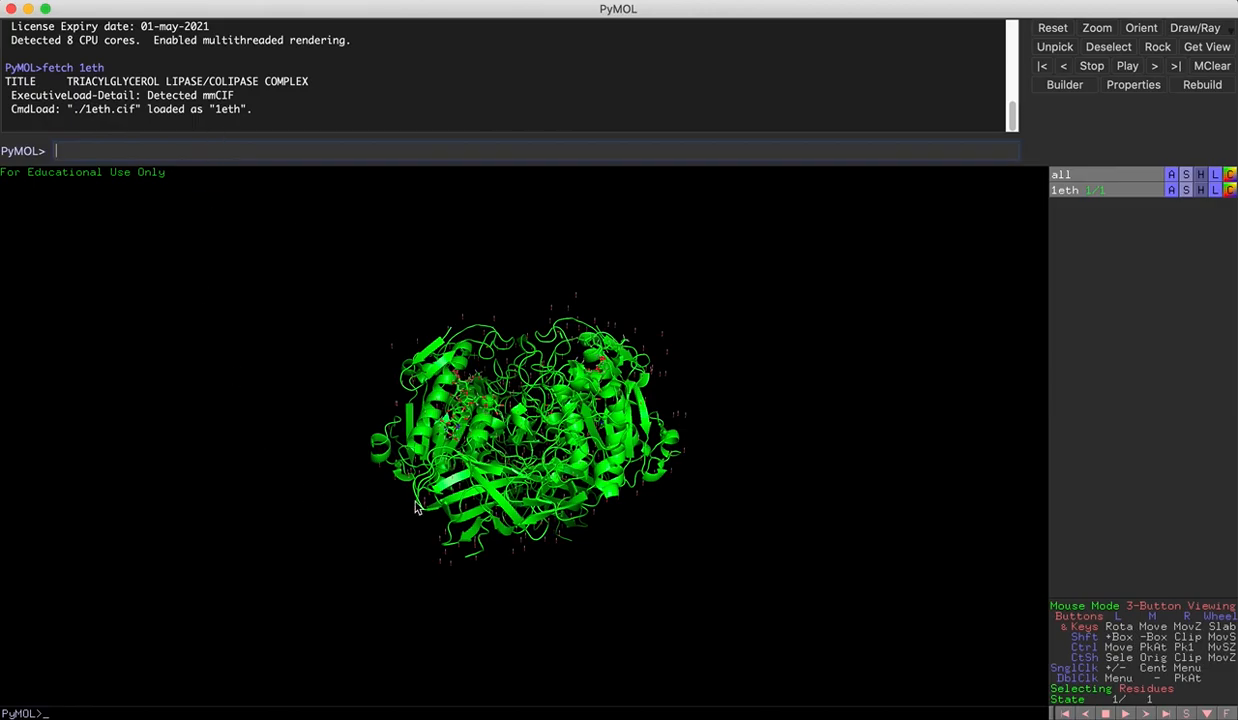
left_click_drag(462, 426, 481, 455)
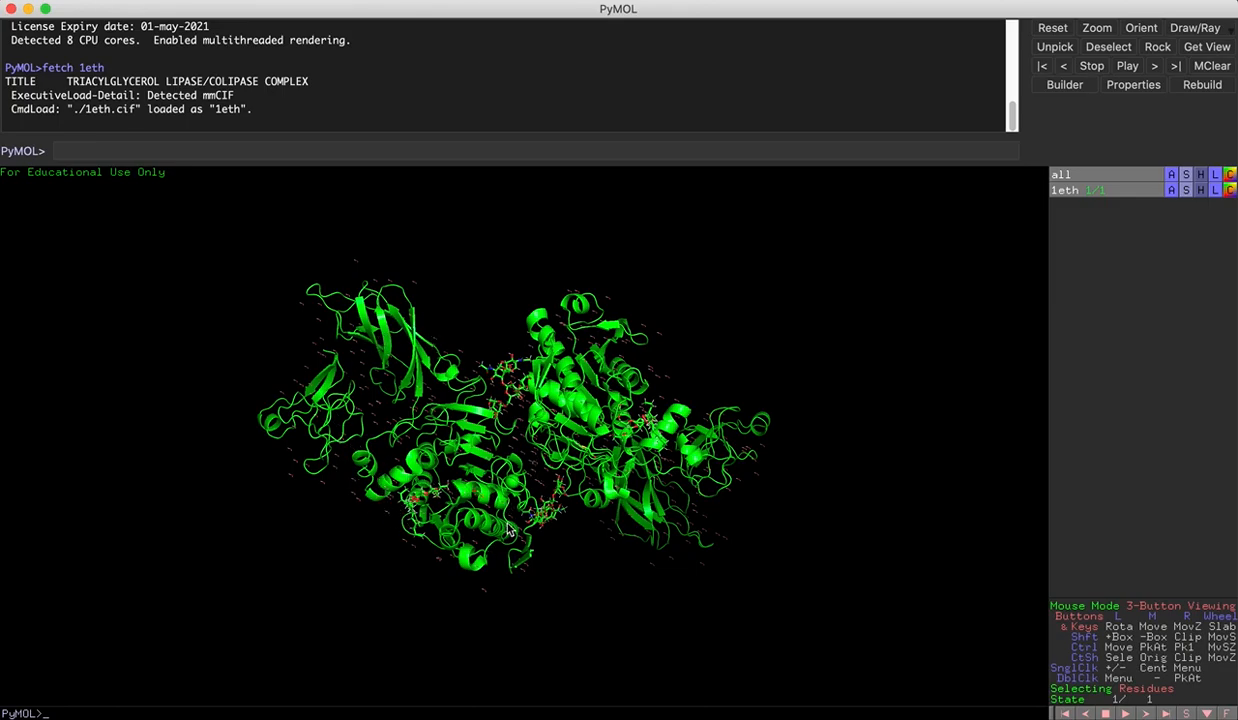
left_click_drag(530, 470, 518, 425)
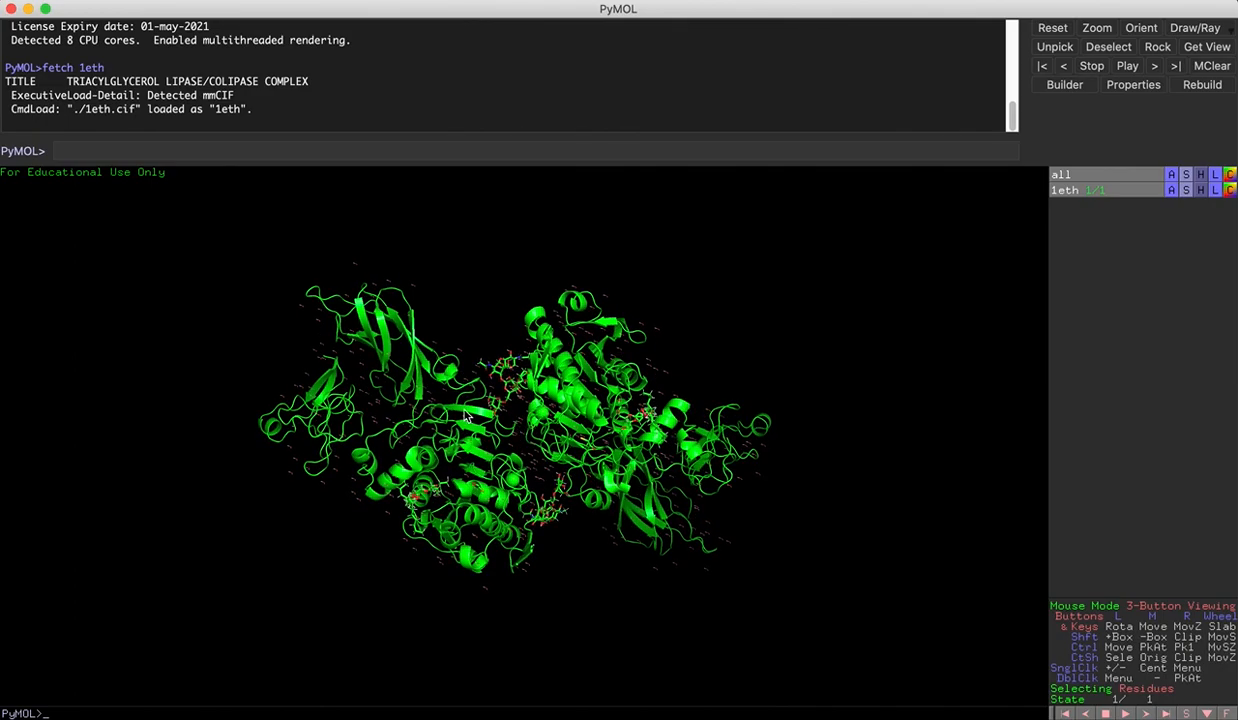
left_click_drag(757, 475, 780, 516)
right_click_drag(778, 511, 800, 556)
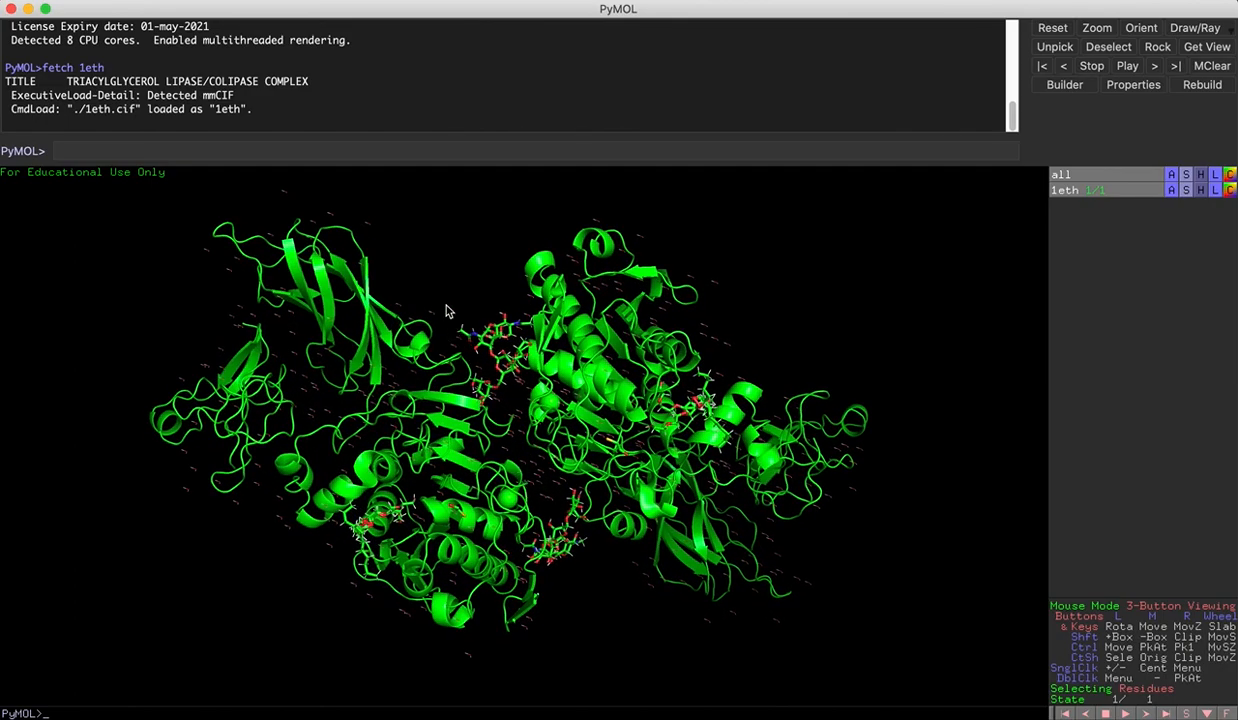
scroll(440, 309, "up", 3)
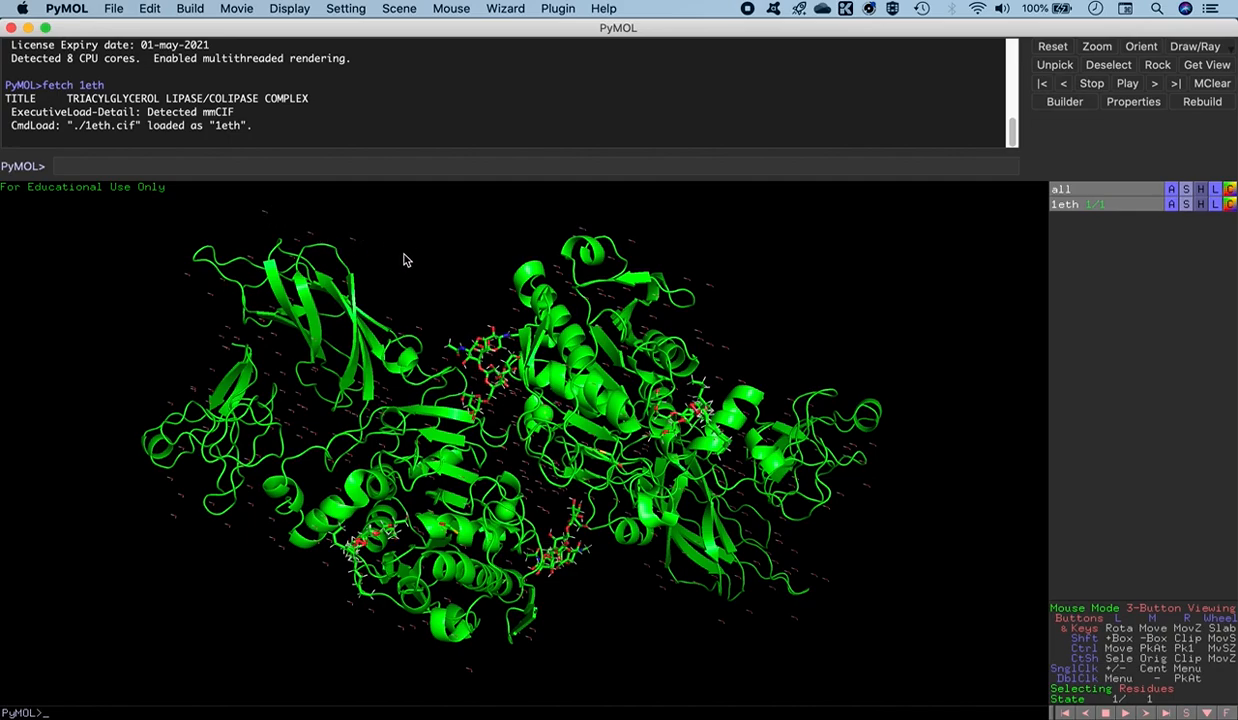
left_click(286, 8)
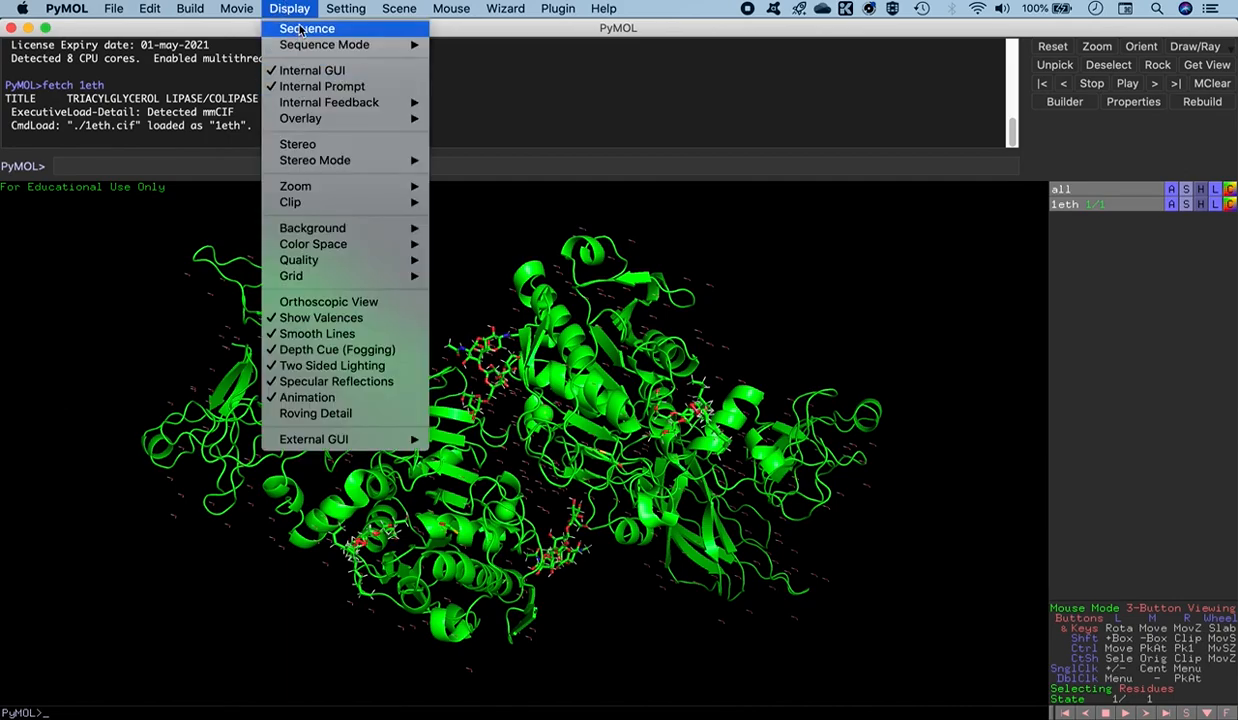
left_click(300, 30)
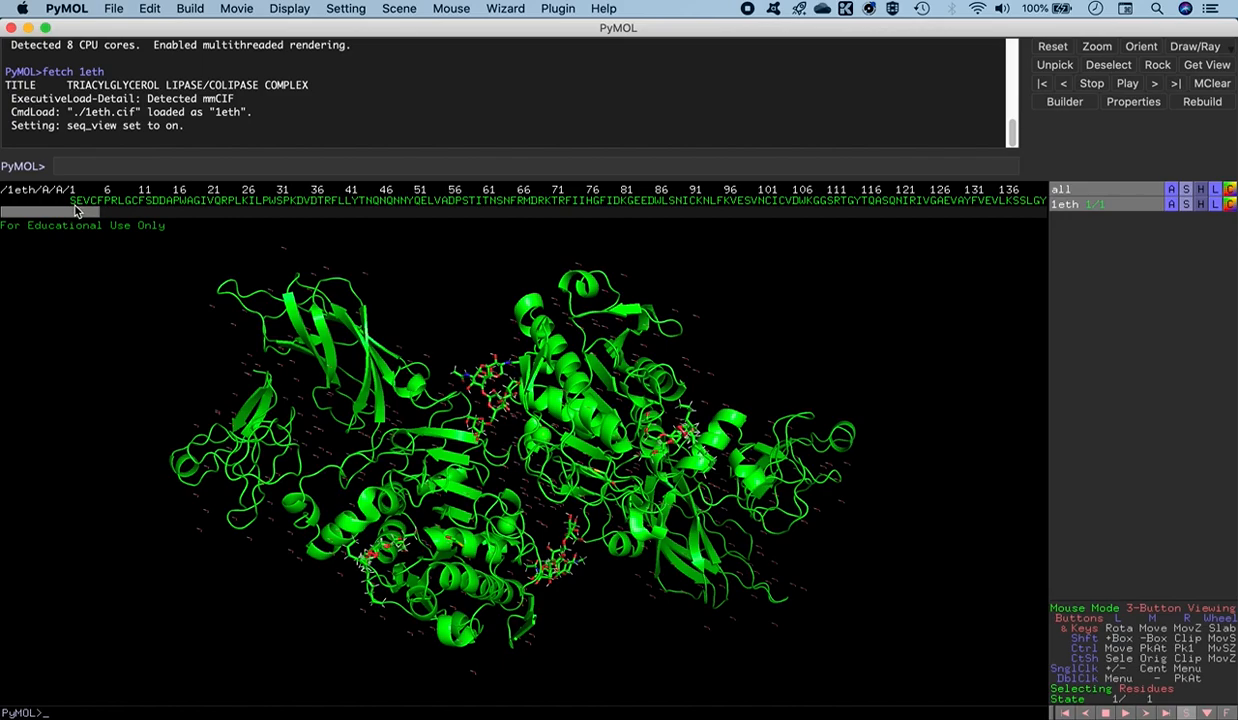
Examine the sequence from chain A through chains B, C and D to the ligand entries.
left_click_drag(80, 220, 292, 214)
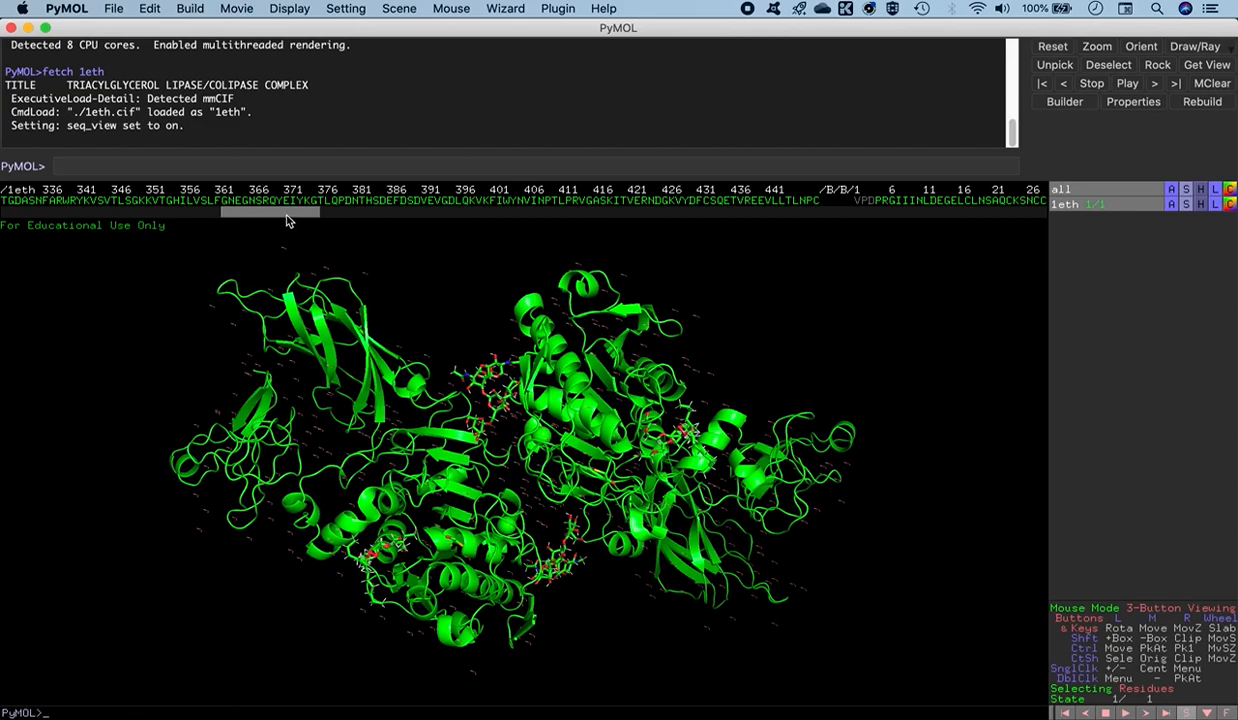
left_click_drag(287, 221, 341, 219)
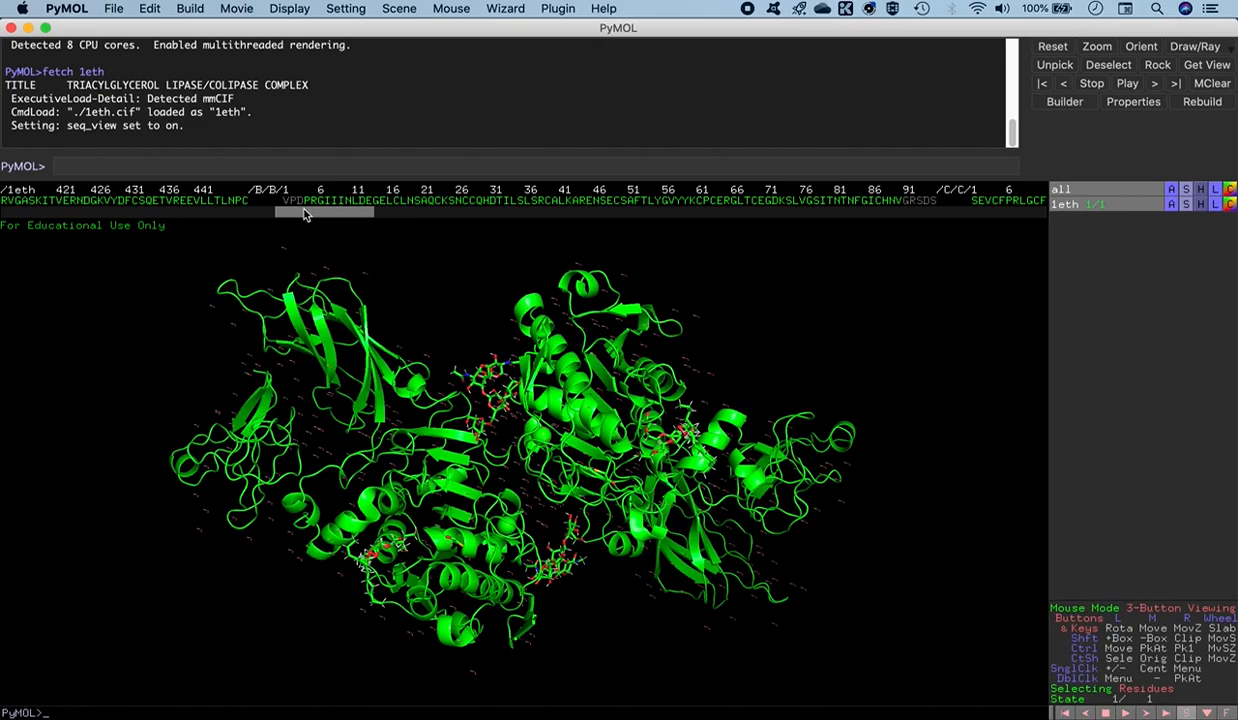
left_click_drag(303, 208, 330, 212)
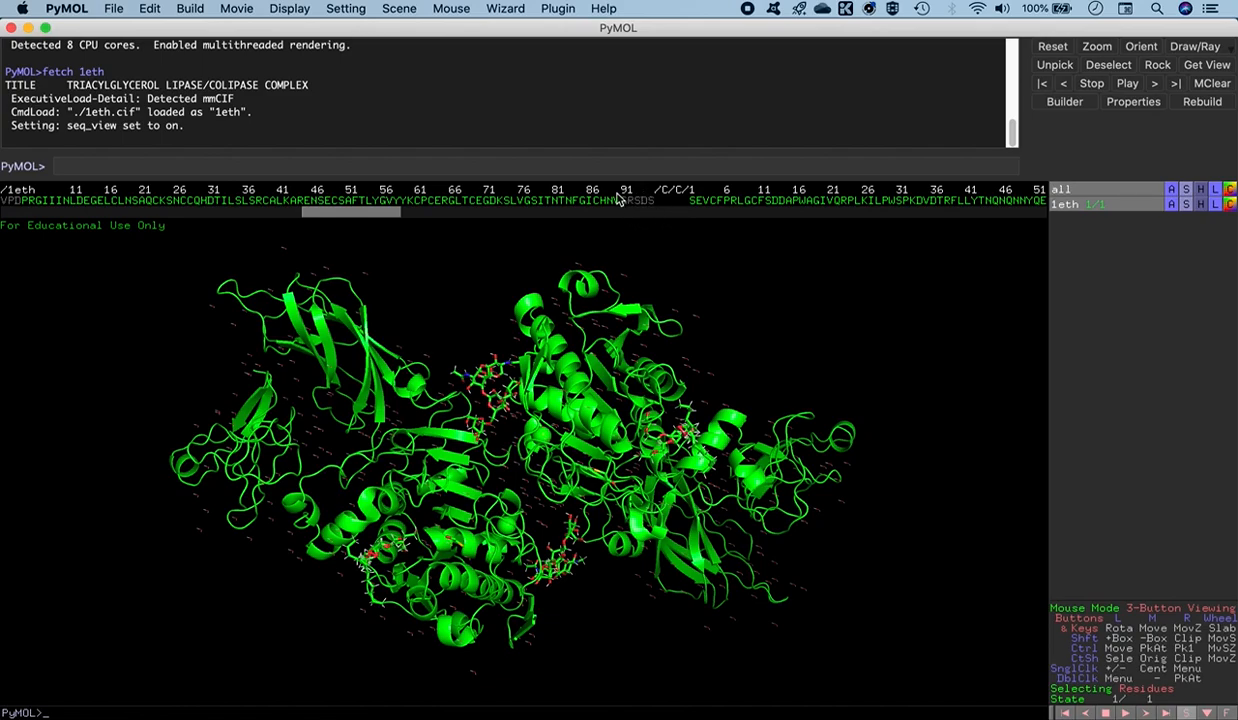
left_click_drag(378, 212, 407, 222)
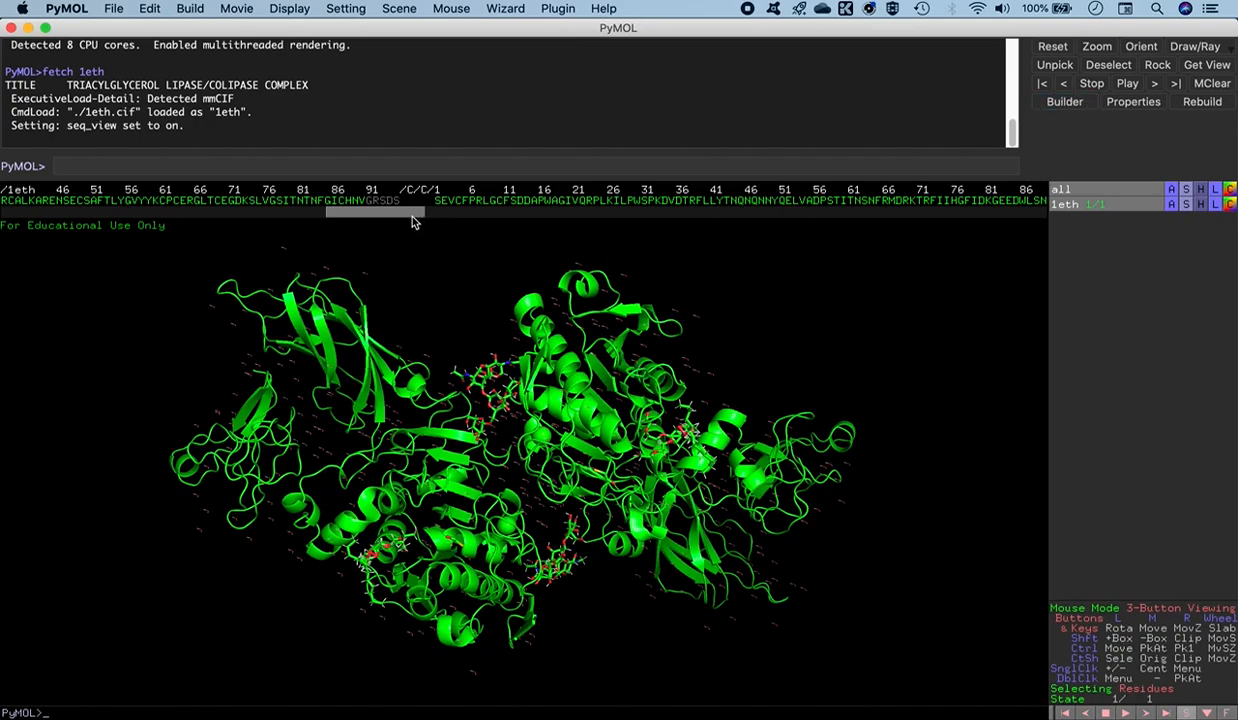
left_click_drag(408, 219, 421, 220)
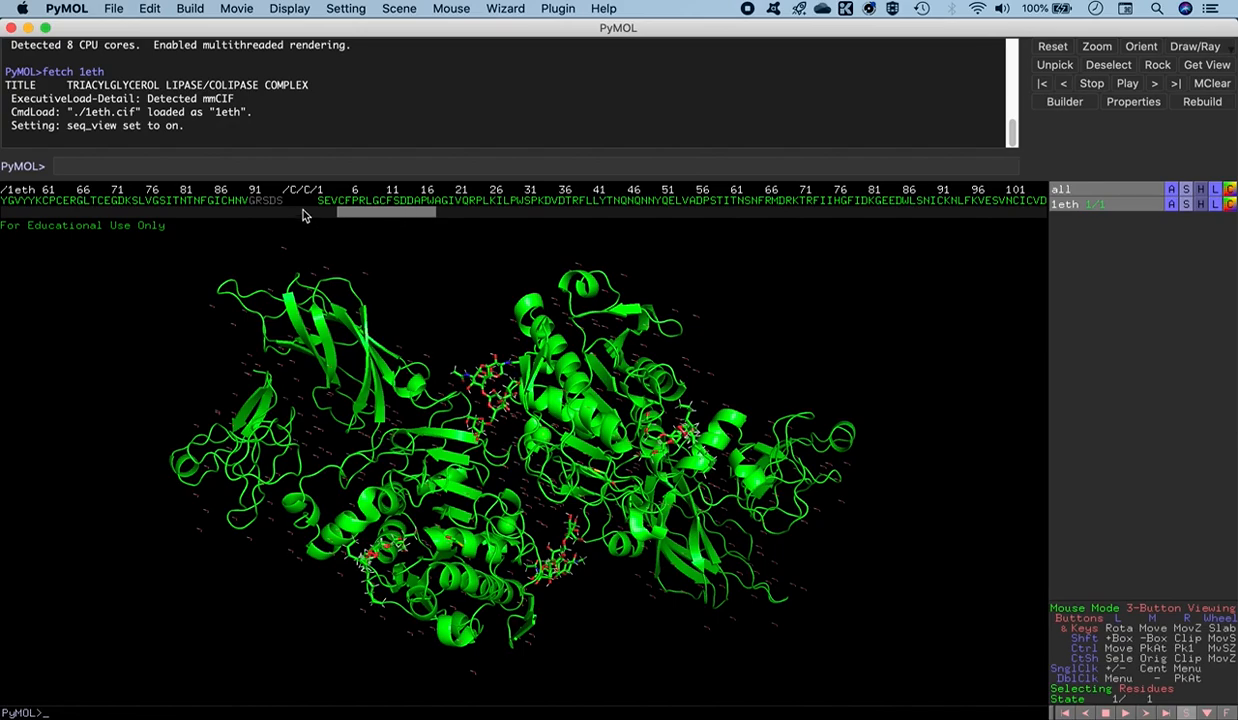
left_click_drag(380, 221, 677, 225)
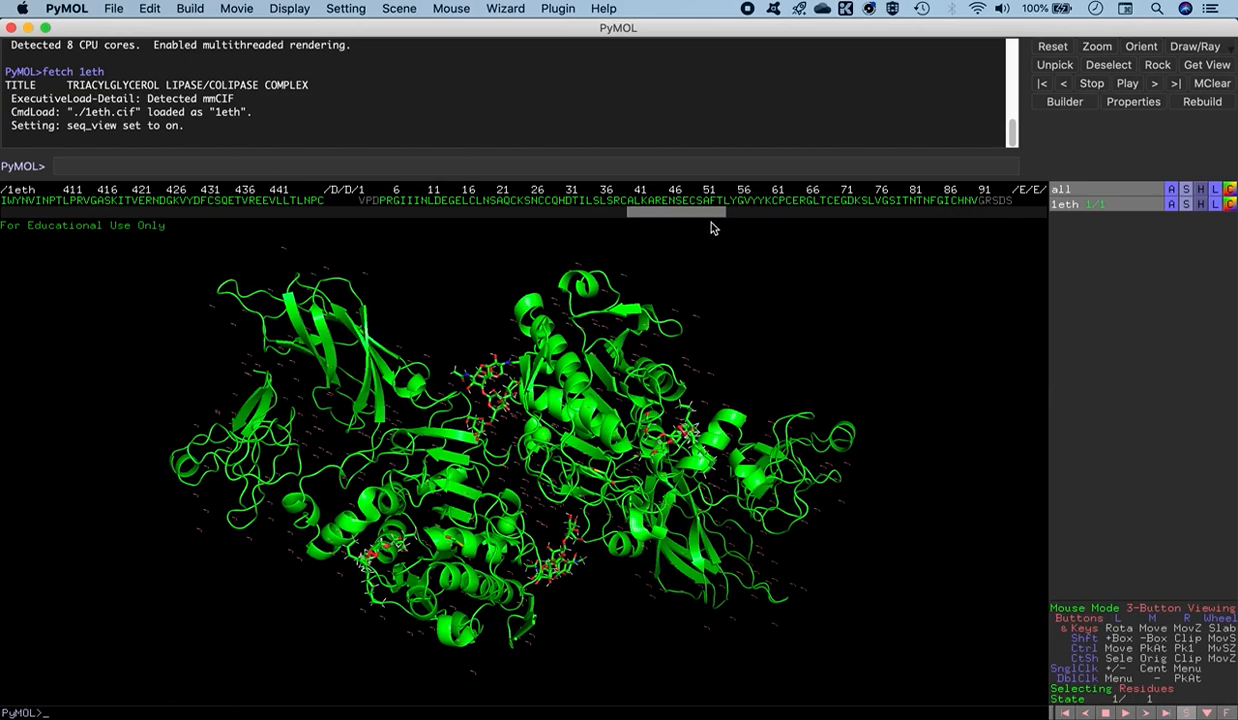
left_click_drag(689, 210, 752, 212)
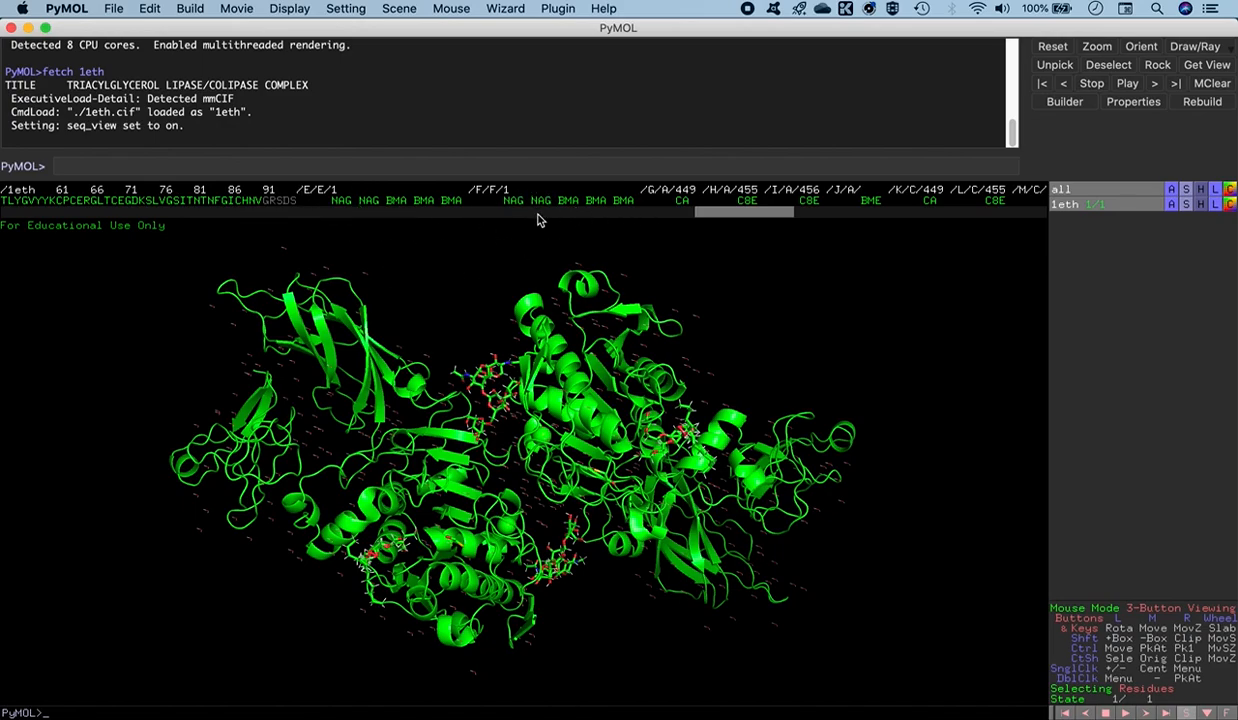
Select the calcium ions (CA 449) belonging to chains A and C in the sequence to locate them in the structure.
left_click_drag(697, 211, 722, 217)
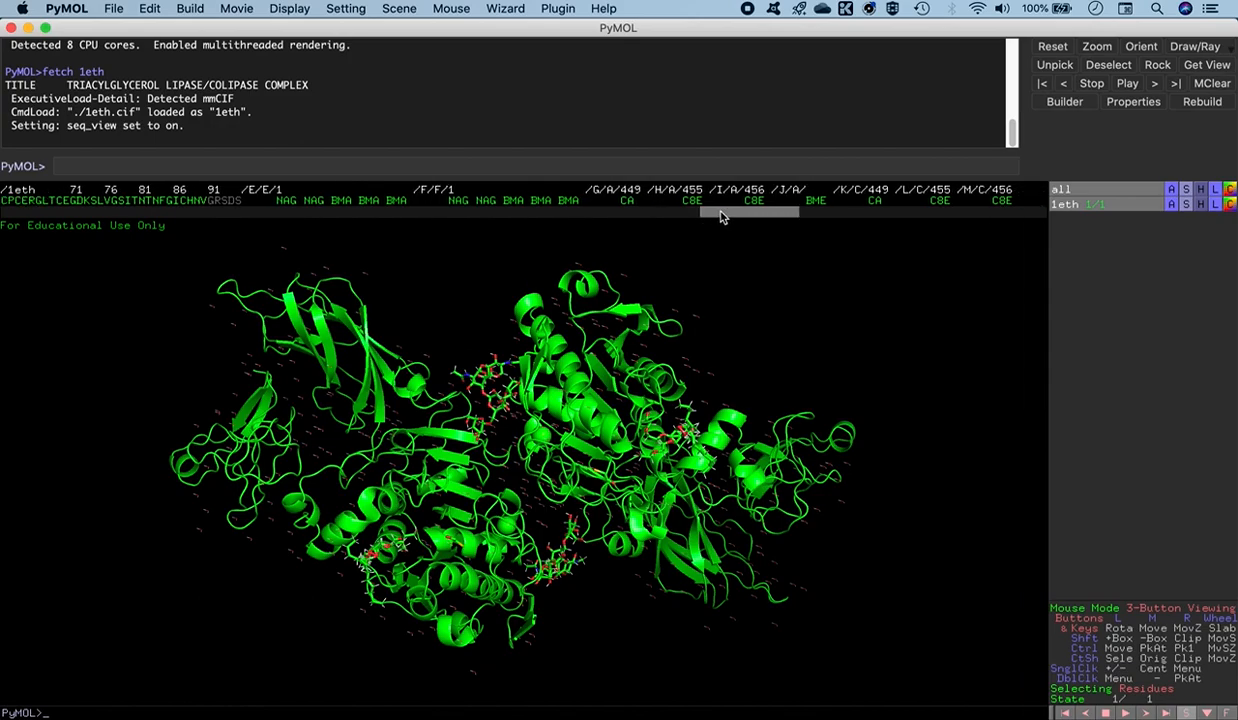
left_click(627, 201)
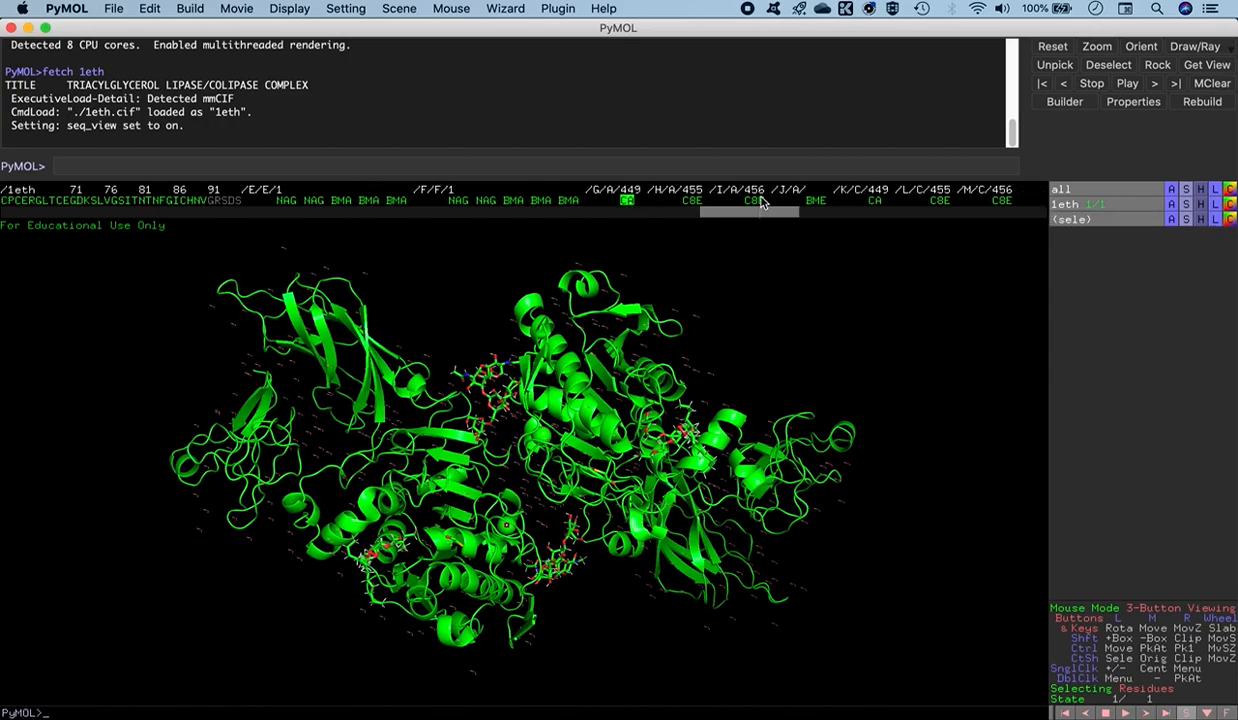
left_click(874, 201)
Create a selection named sel for chain C:F and remove its atoms from the structure.
left_click_drag(779, 216, 370, 219)
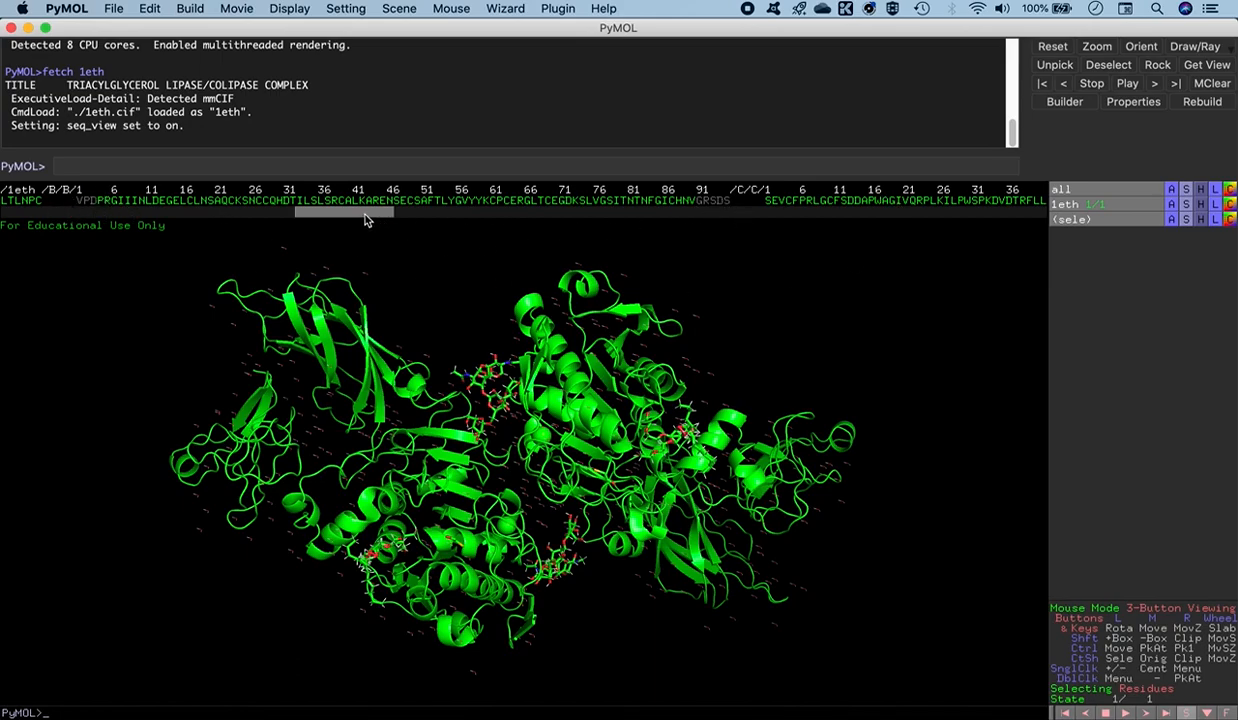
left_click_drag(365, 220, 47, 208)
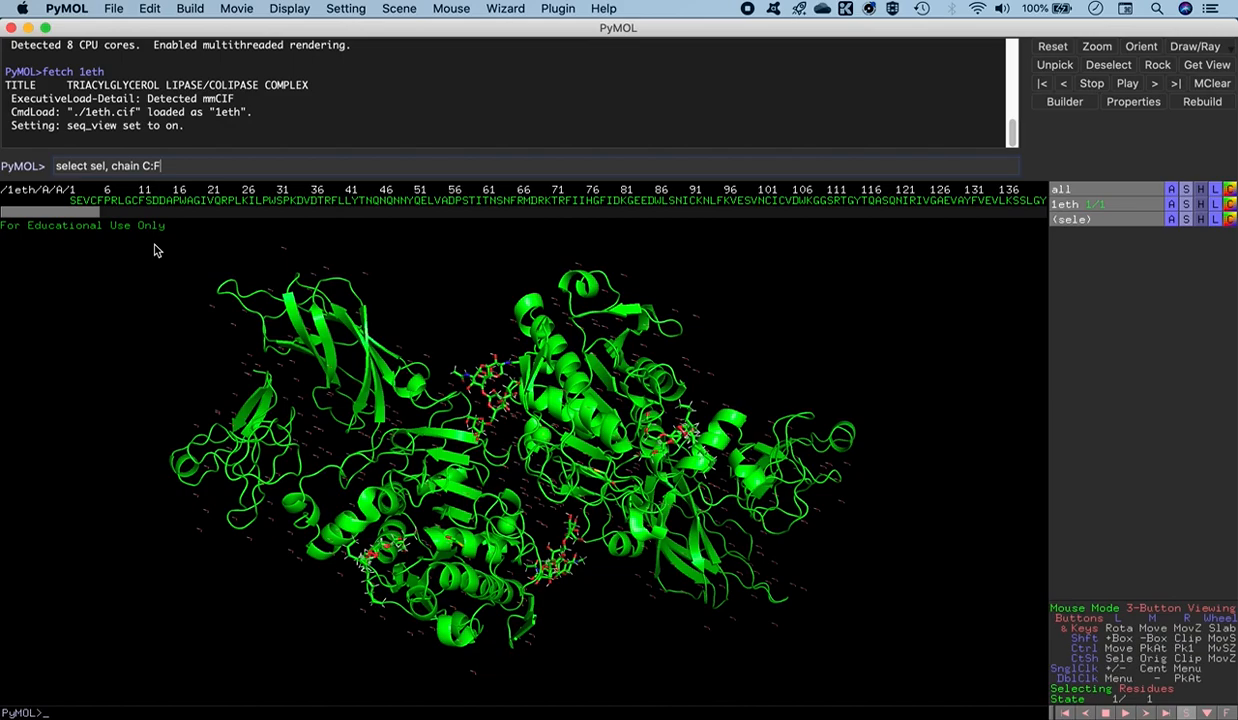
key("Return")
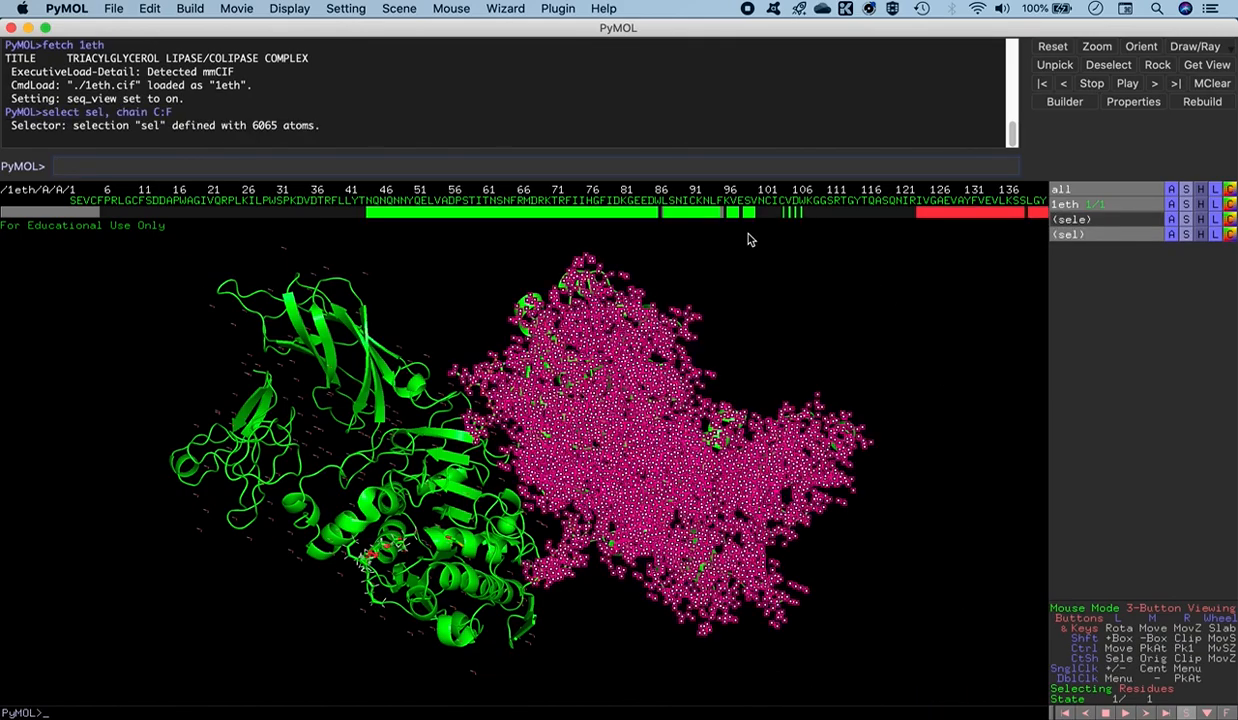
mouse_move(397, 463)
left_mouse_down()
mouse_move(415, 400)
mouse_move(385, 463)
left_mouse_up()
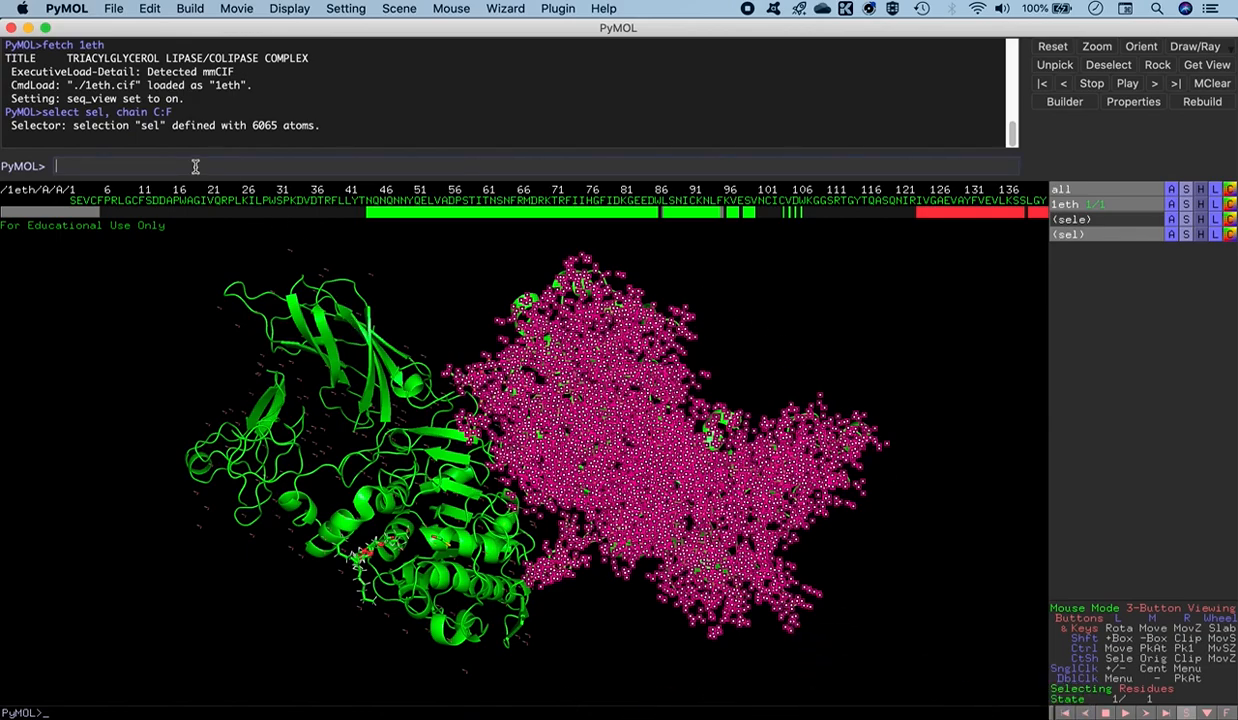
type("ve sel")
key("Return")
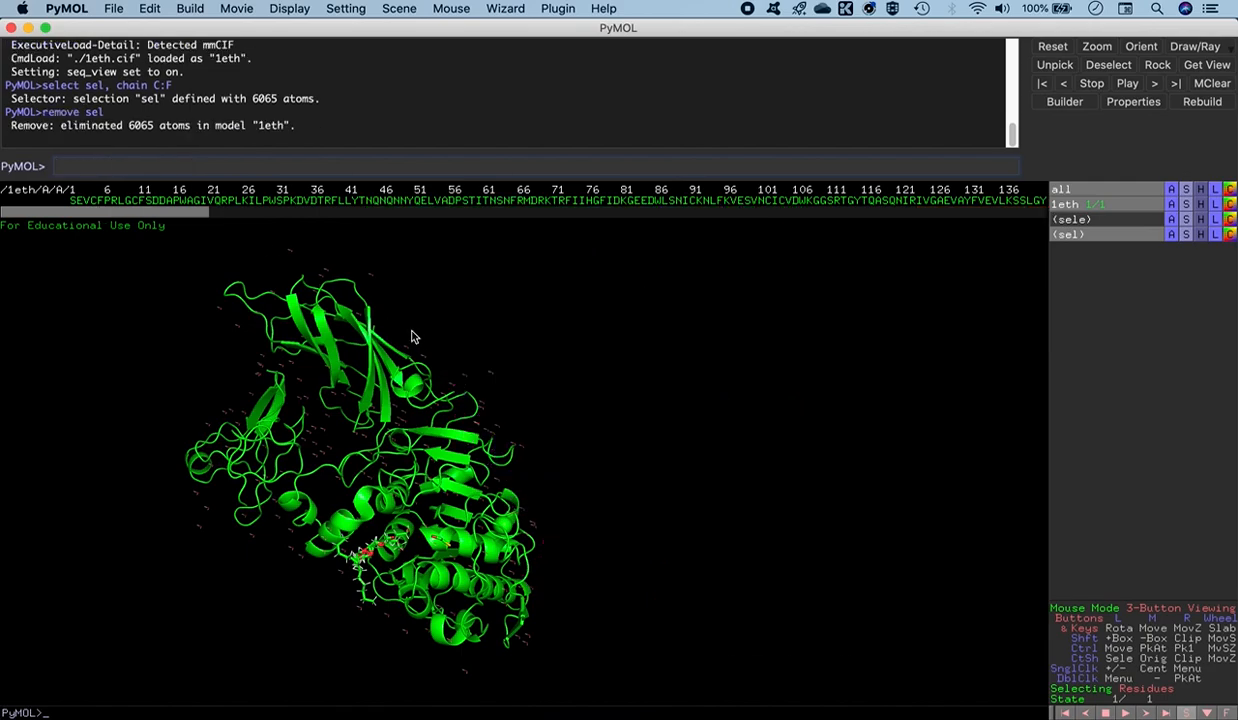
Redefine the selection sel as chain A and remove it from the structure.
left_click_drag(484, 378, 462, 420)
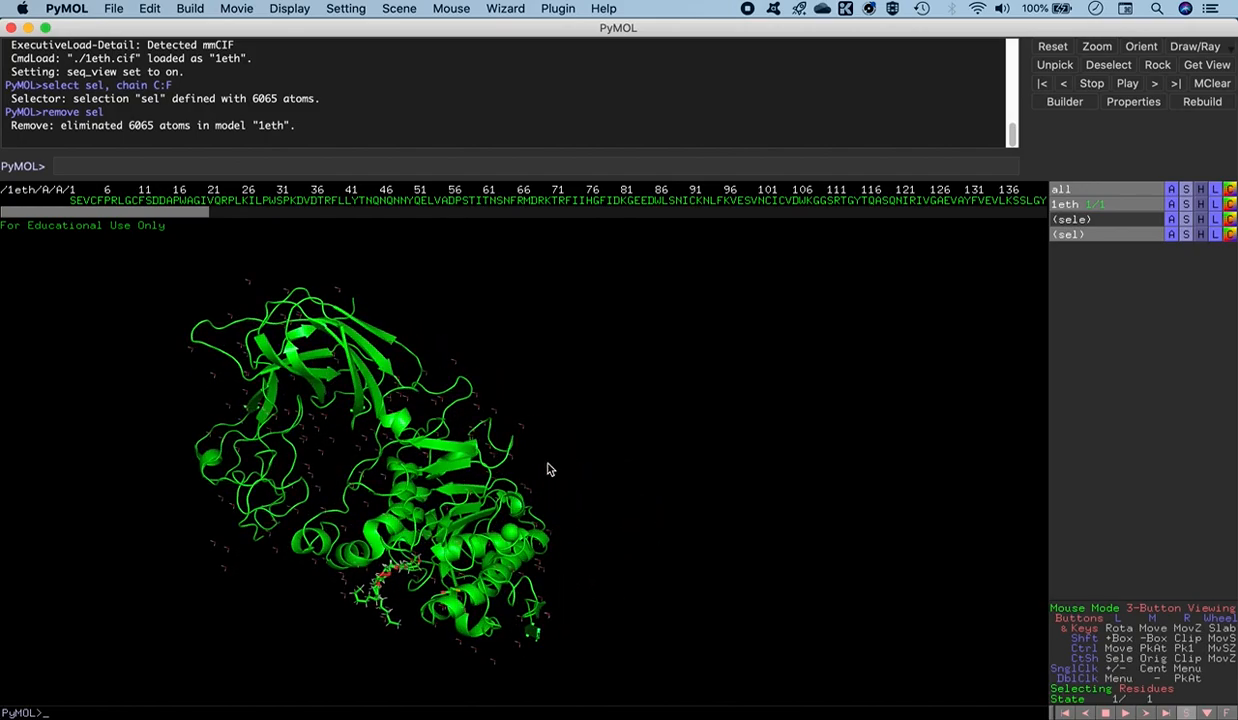
middle_click_drag(548, 465, 644, 439)
left_click_drag(467, 438, 430, 525)
right_click_drag(479, 564, 521, 614)
left_click_drag(411, 567, 418, 532)
left_click(95, 165)
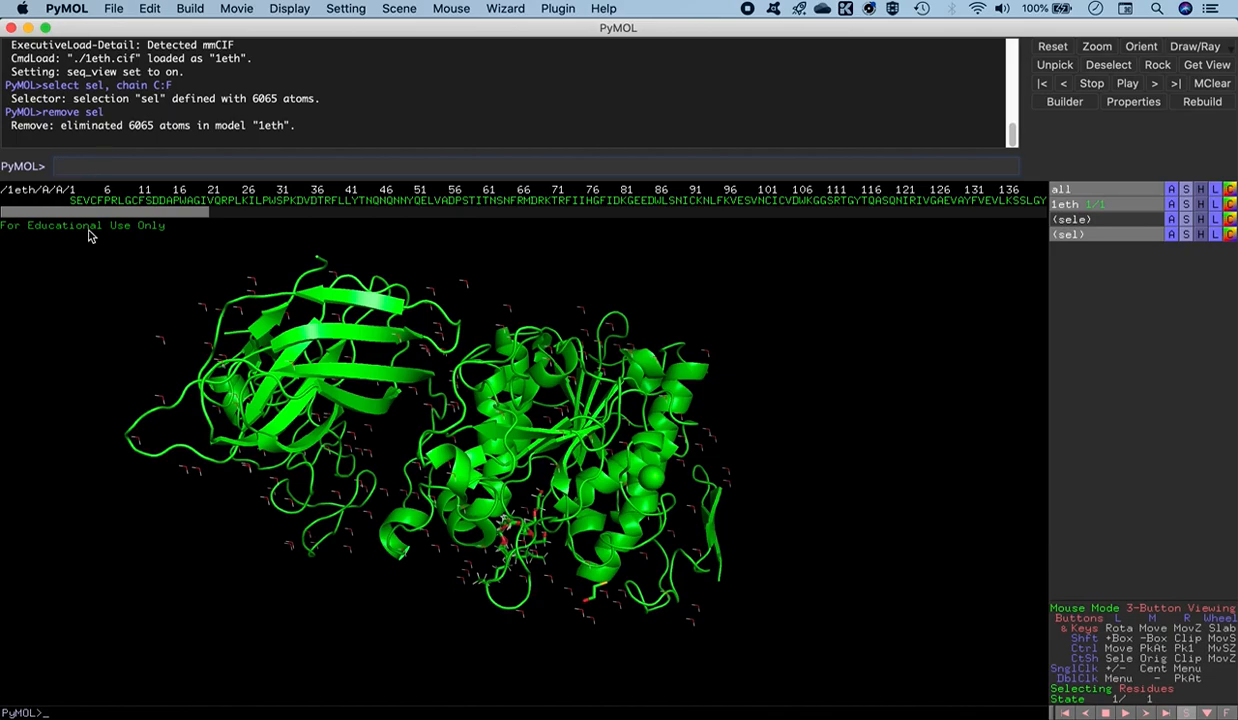
left_click_drag(400, 436, 351, 177)
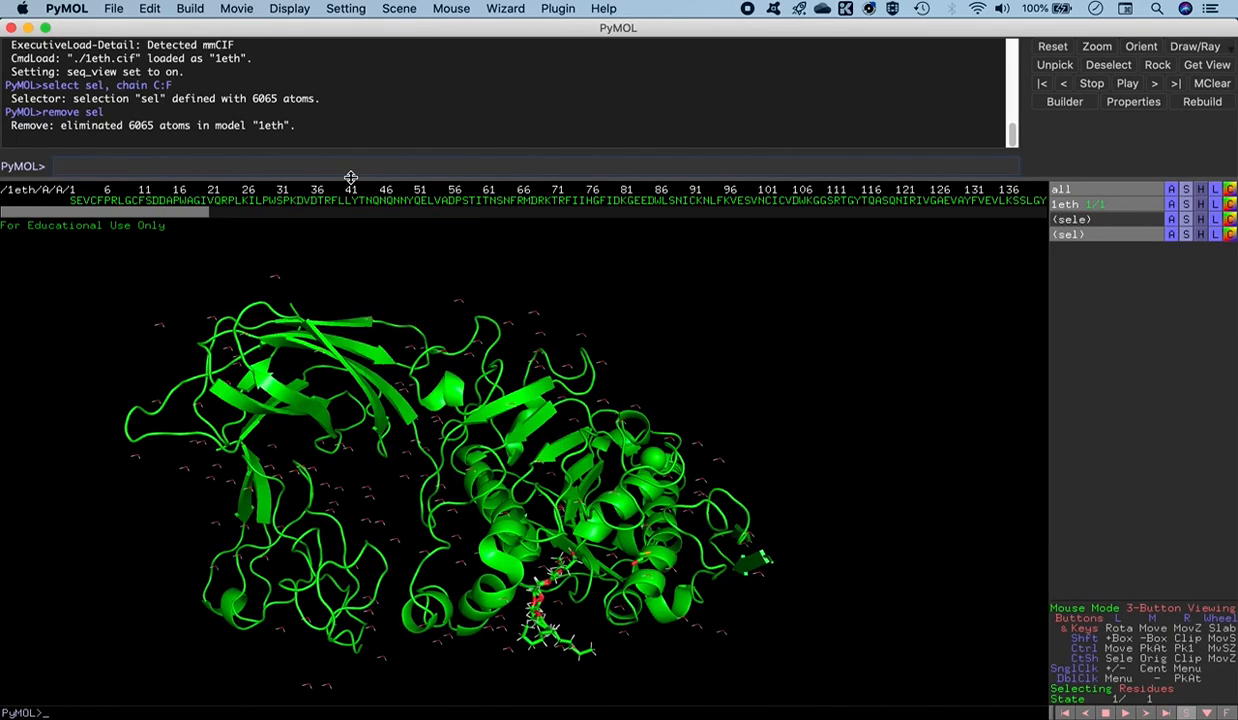
type("select sel, chain AS")
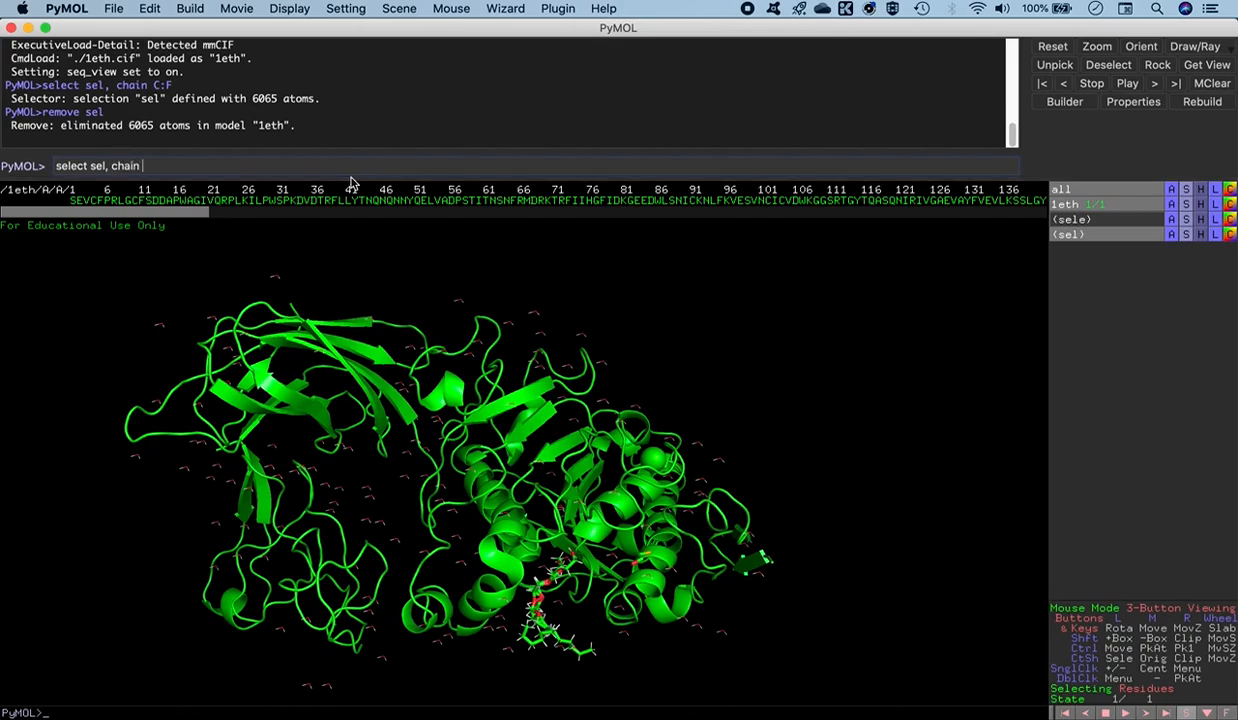
key("Return")
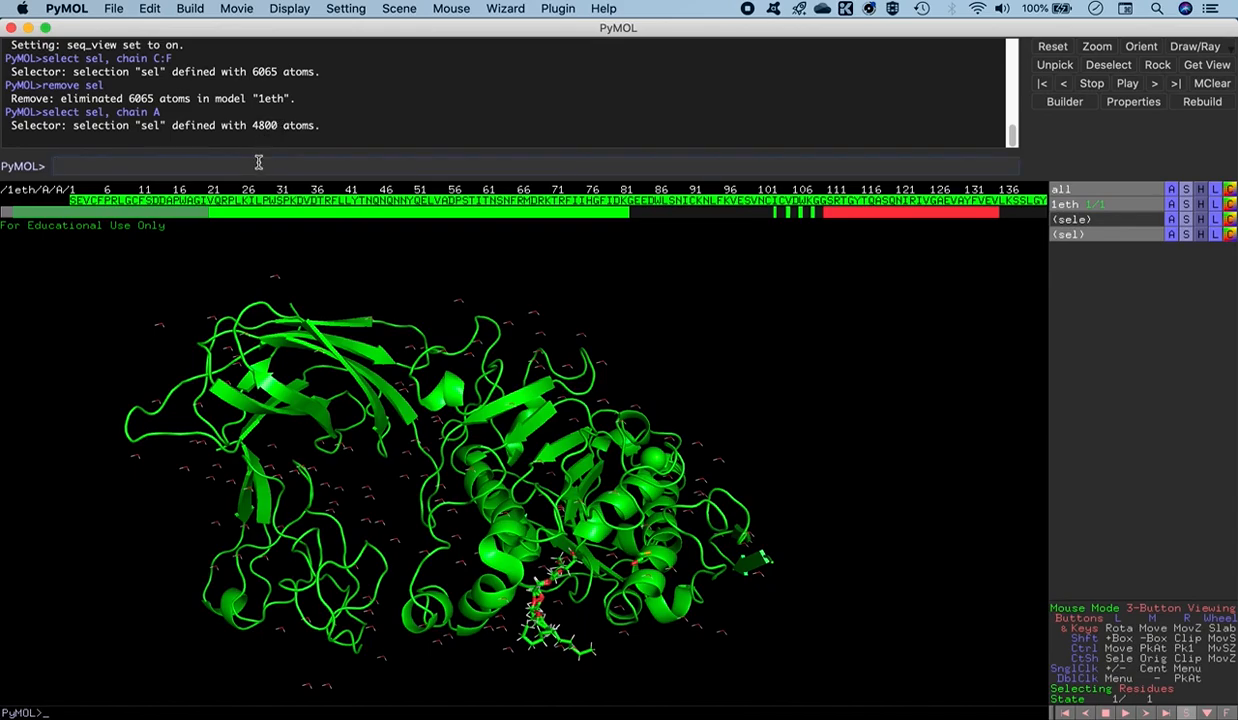
type("ve sel")
key("Return")
Redefine the selection sel as the water residues (resn HOH) and remove them from the structure.
left_click_drag(362, 428, 402, 601)
middle_click_drag(409, 566, 500, 452)
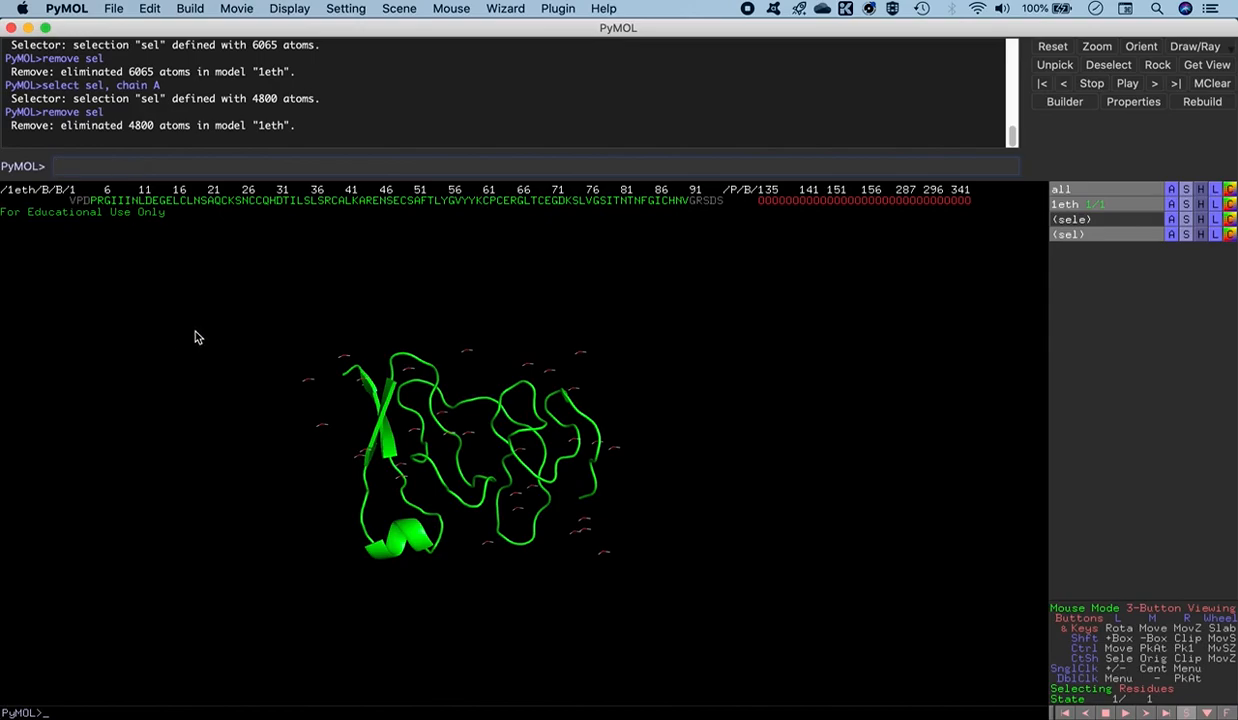
type("select sel, resn HOH")
key("Return")
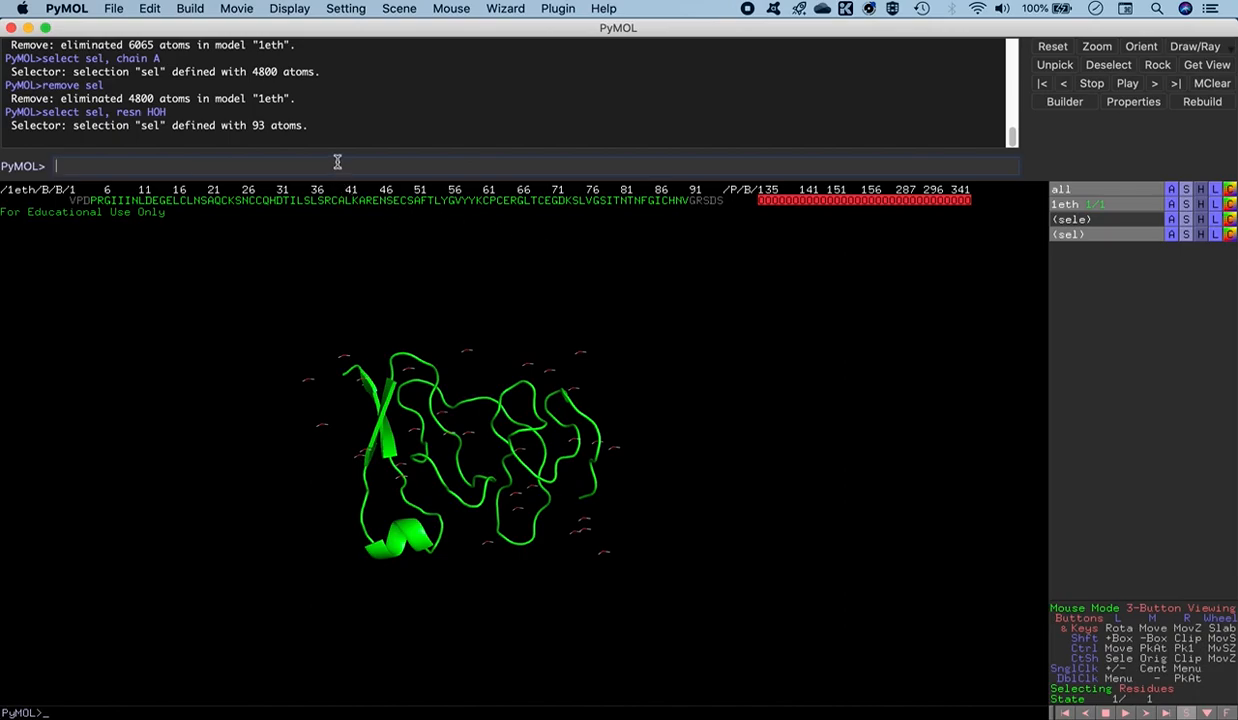
type("remove sel")
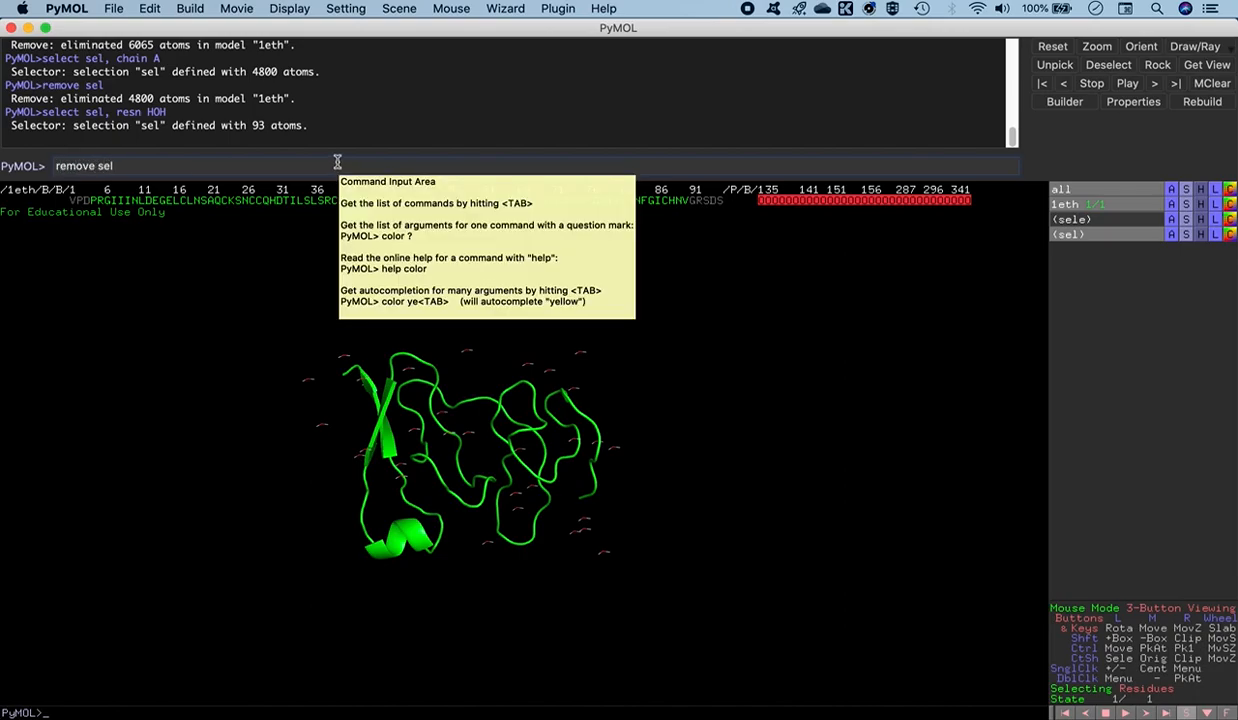
key("Return")
Select the first resolved proline and the last resolved valine of chain B in the sequence to mark both chain ends.
left_click_drag(466, 512, 475, 548)
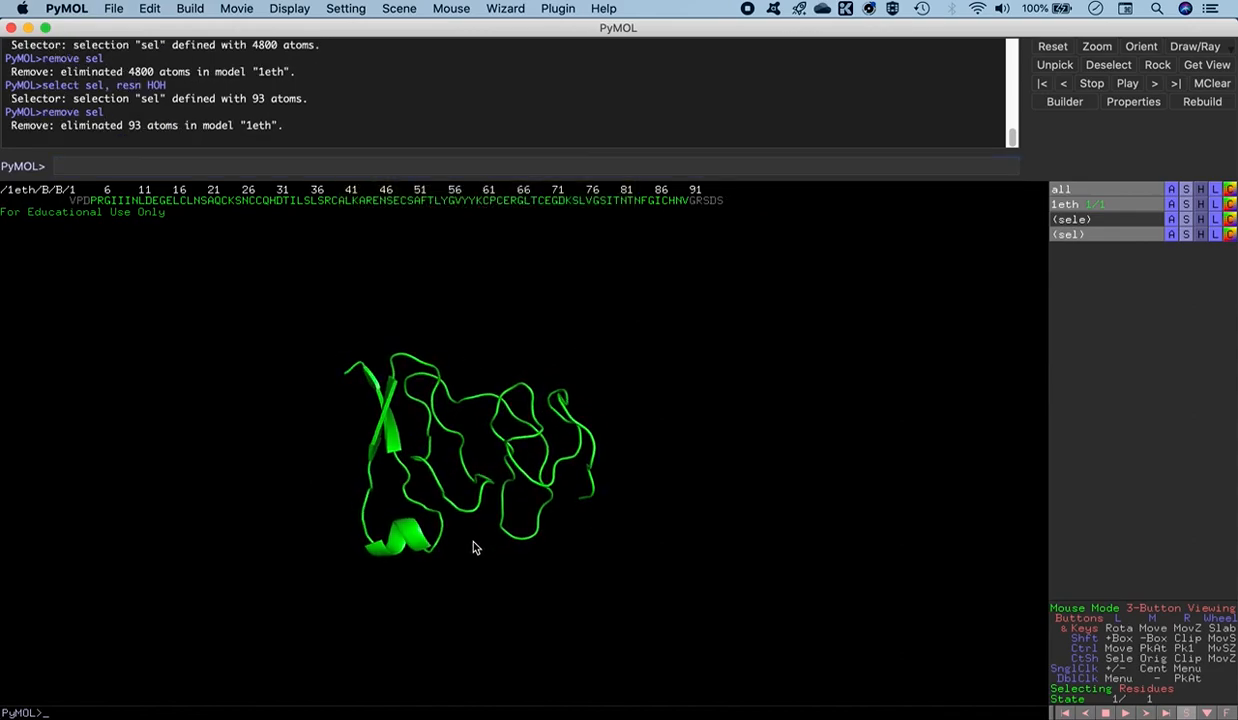
right_click_drag(475, 537, 473, 560)
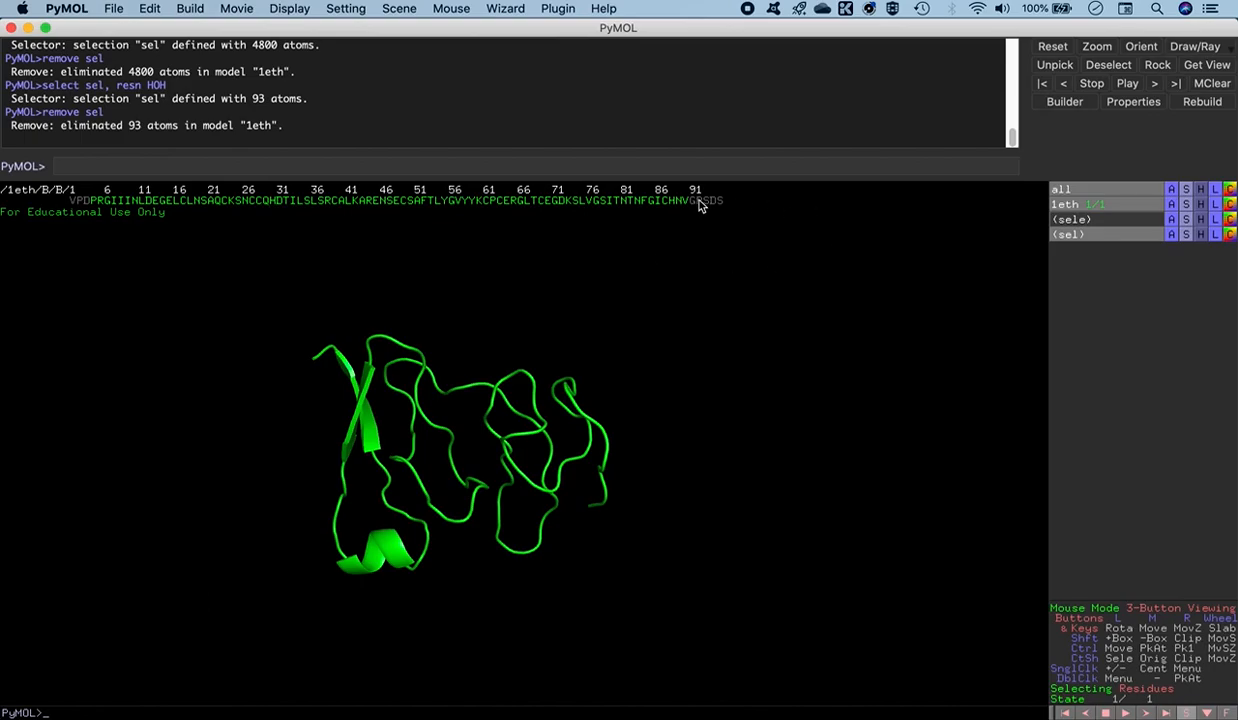
left_click_drag(680, 301, 666, 354)
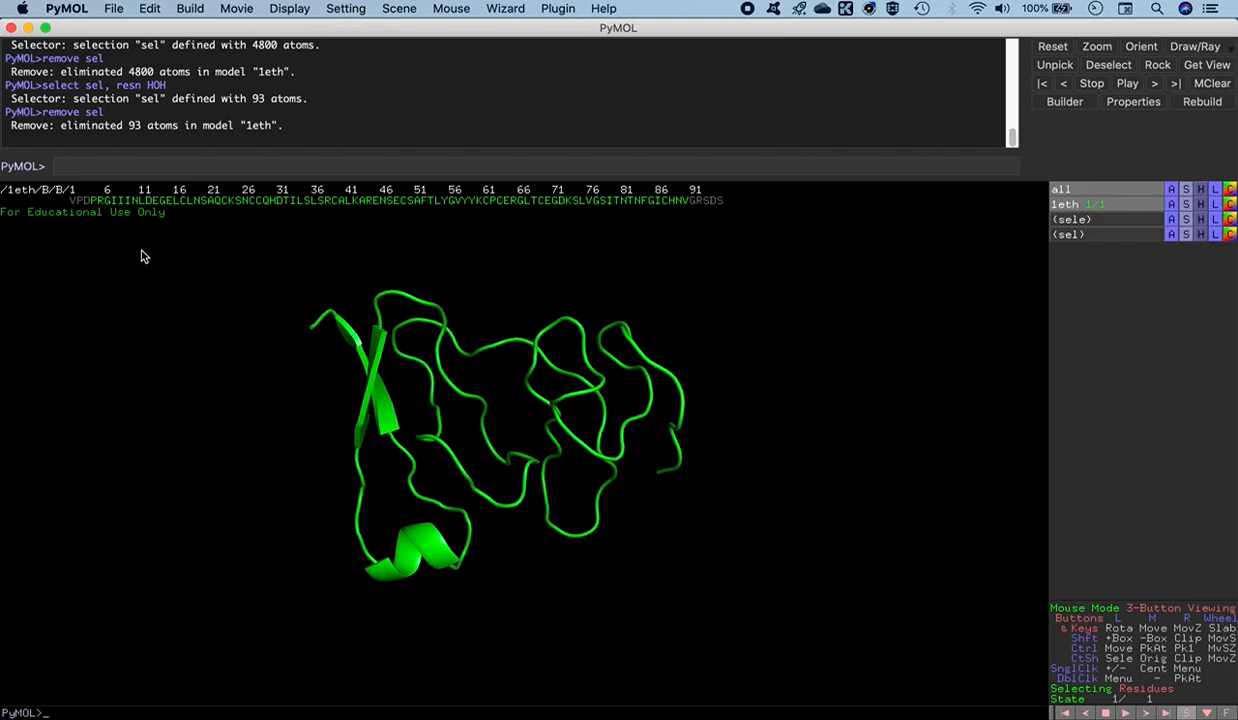
left_click(94, 201)
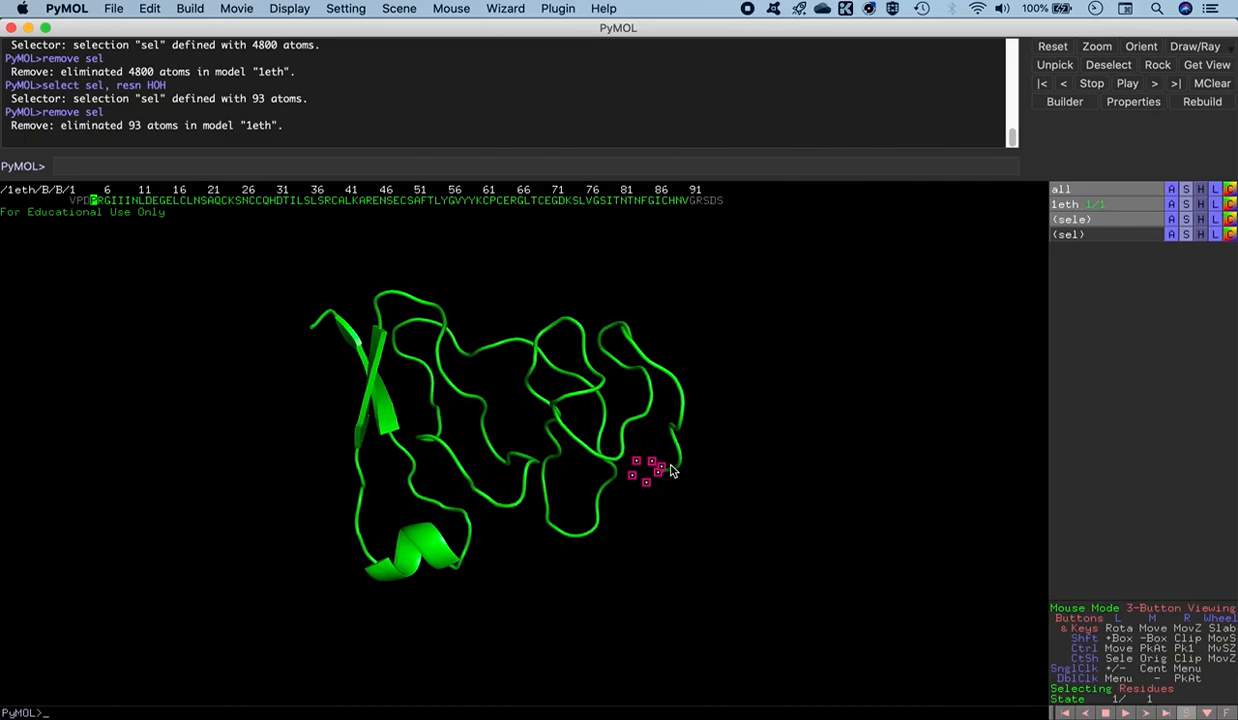
left_click(685, 201)
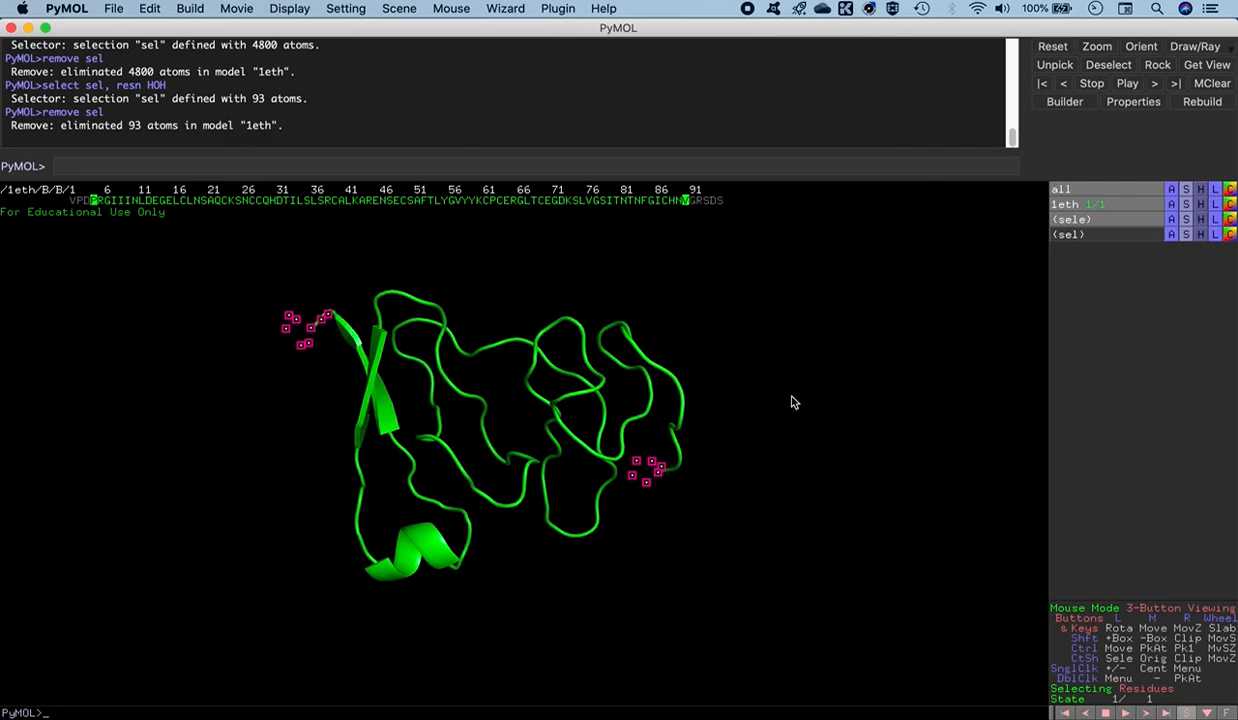
left_click_drag(793, 403, 470, 403)
left_click_drag(737, 406, 542, 411)
middle_click_drag(542, 416, 490, 396)
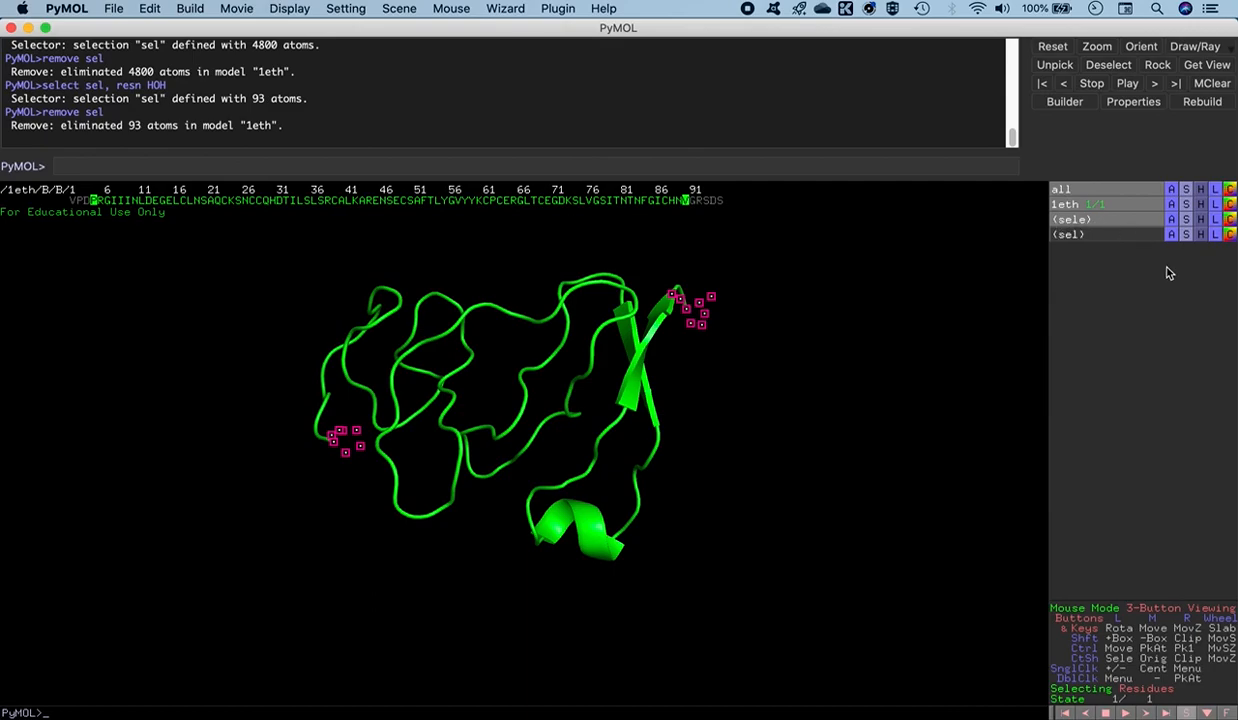
Show the two selected terminal residues as licorice, color them by element with cyan carbons, and clear the selection.
left_click(1186, 224)
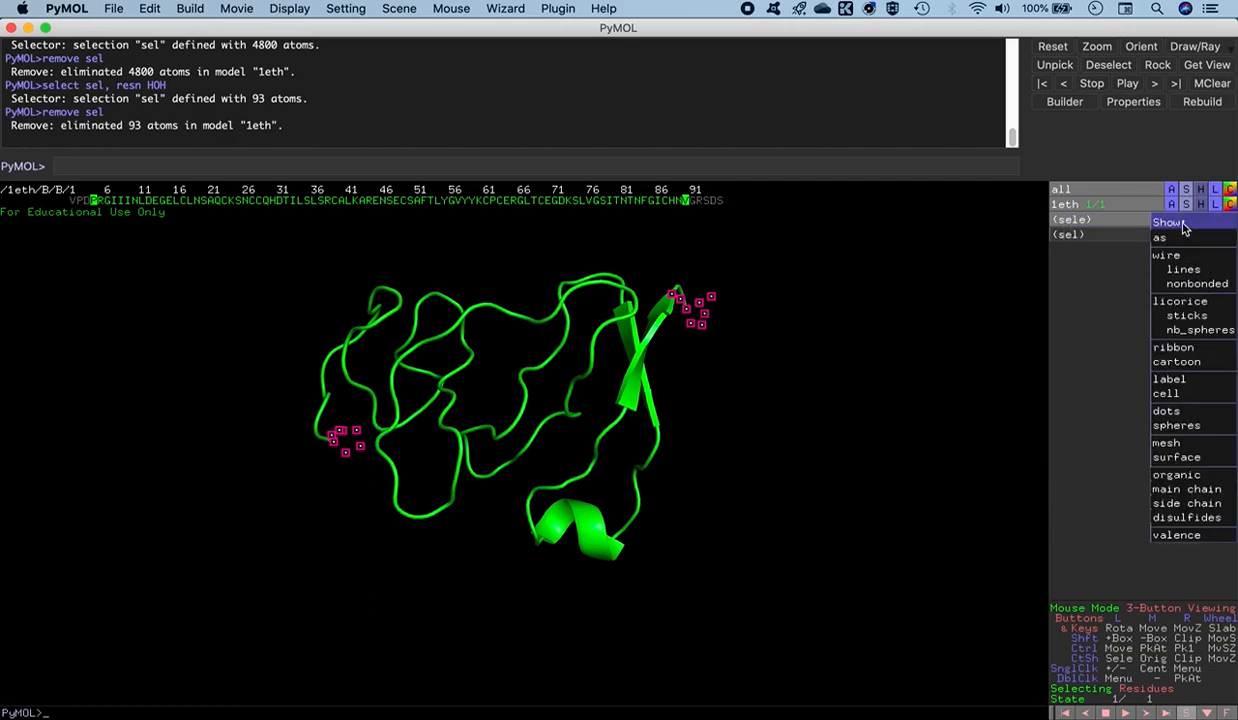
left_click(1181, 302)
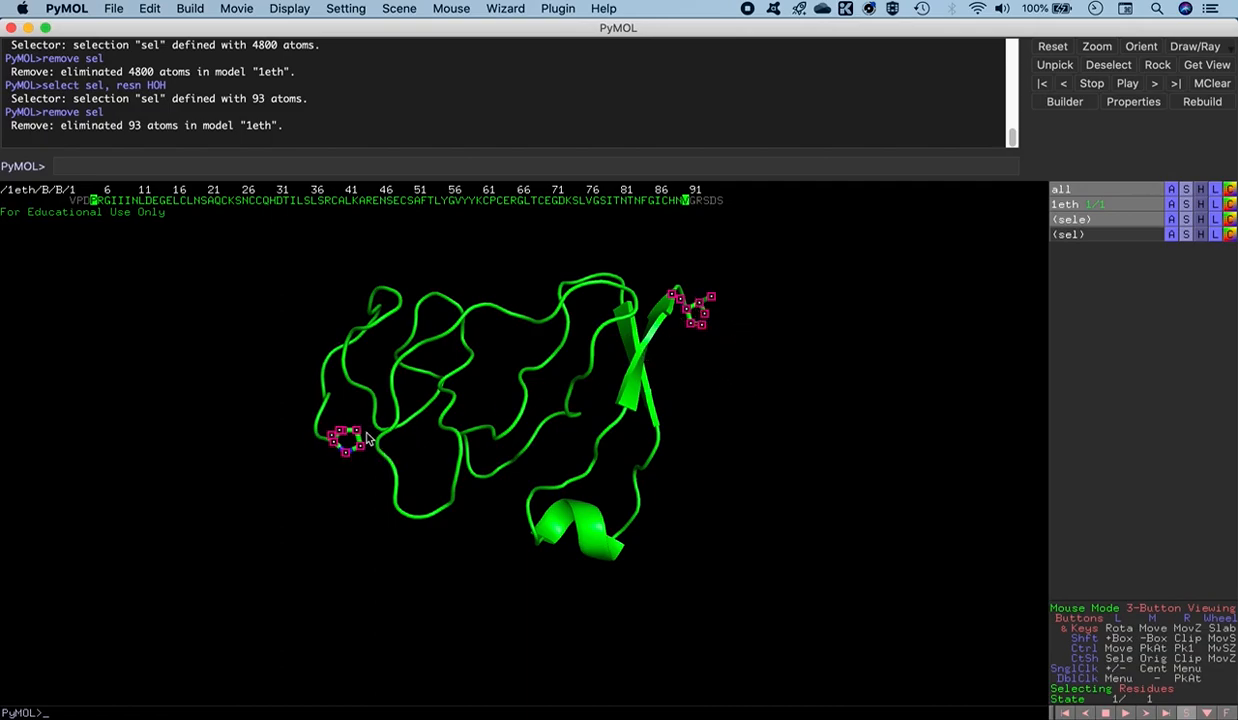
left_click(1230, 219)
mouse_move(1219, 241)
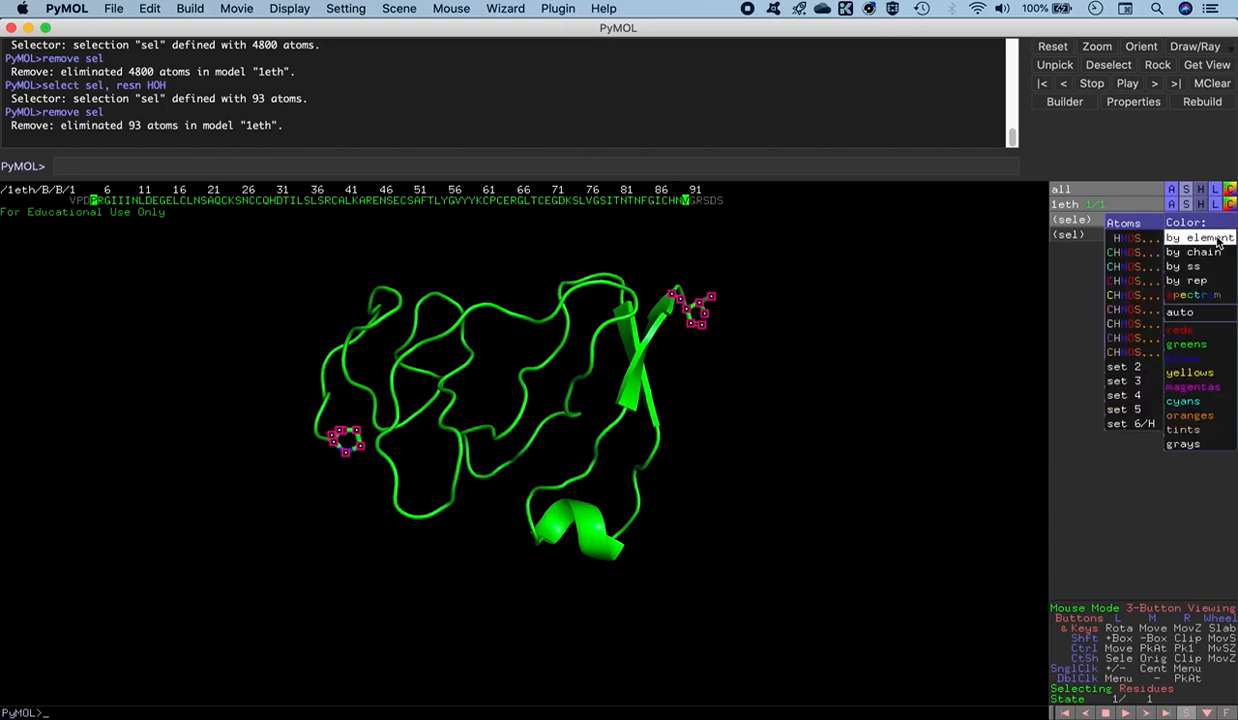
left_click(1124, 270)
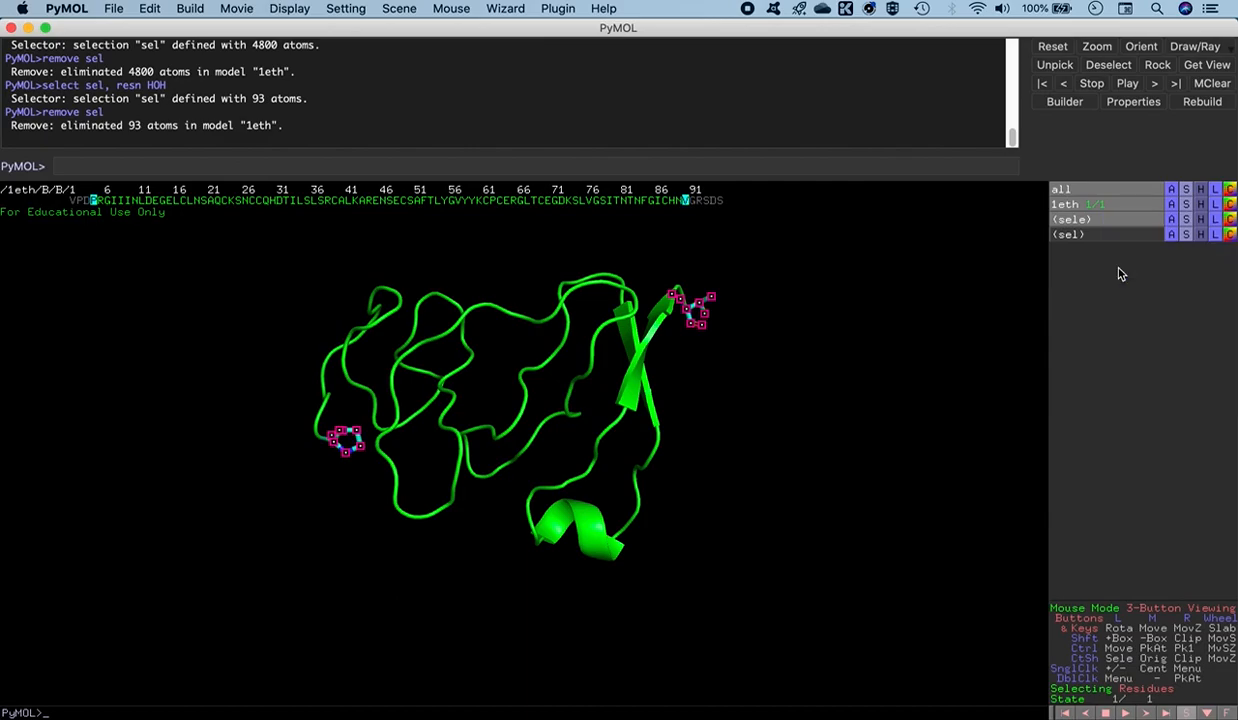
left_click(735, 415)
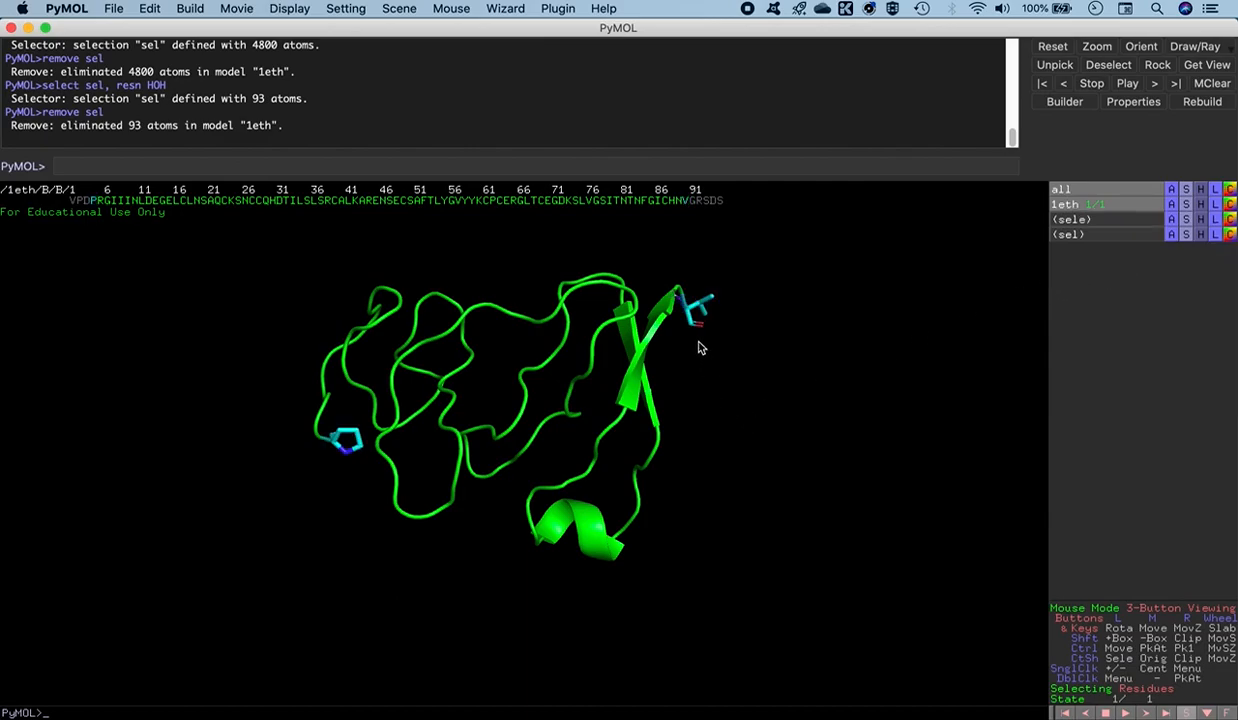
left_click_drag(683, 349, 669, 352)
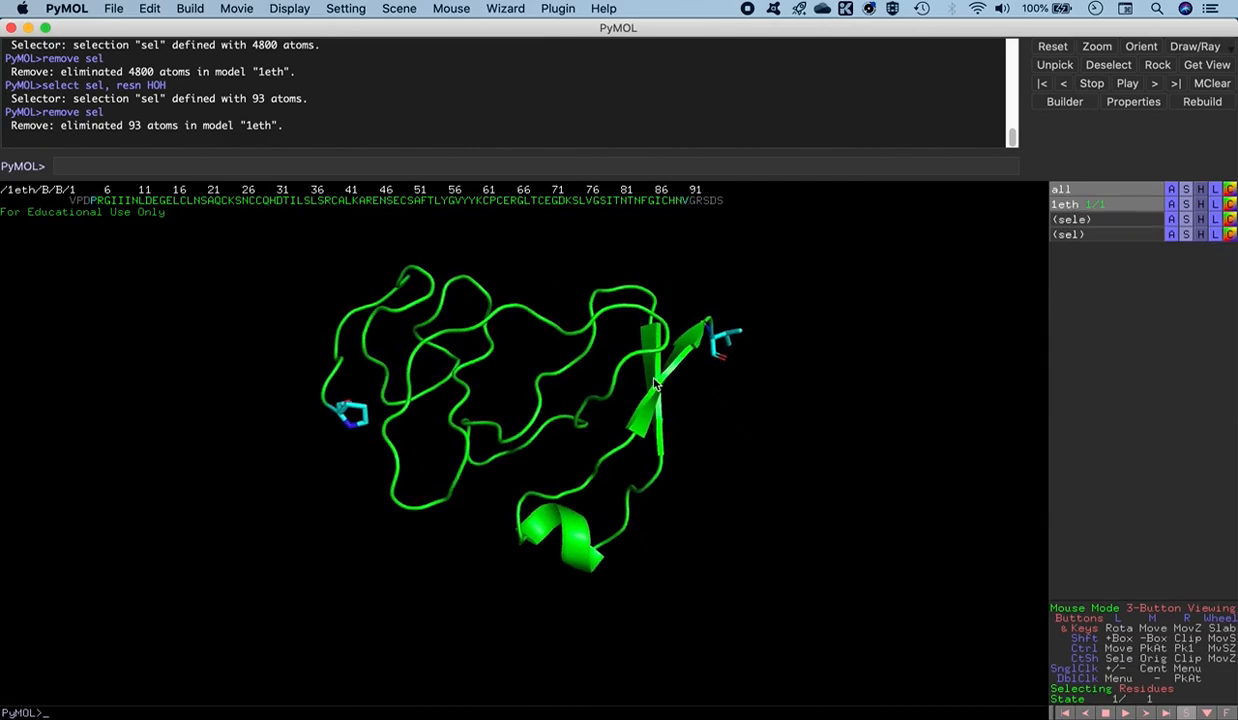
mouse_move(572, 446)
left_mouse_down()
mouse_move(559, 418)
mouse_move(554, 445)
left_mouse_up()
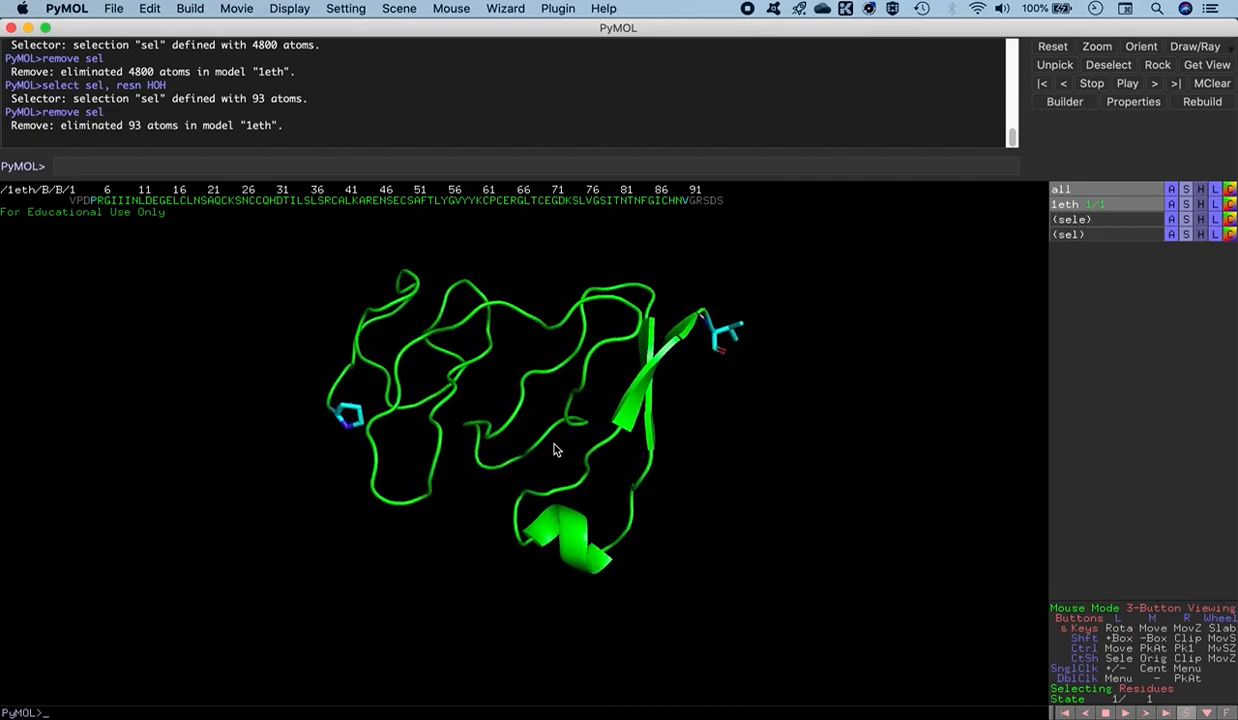
mouse_move(533, 362)
left_mouse_down()
mouse_move(550, 352)
mouse_move(528, 345)
left_mouse_up()
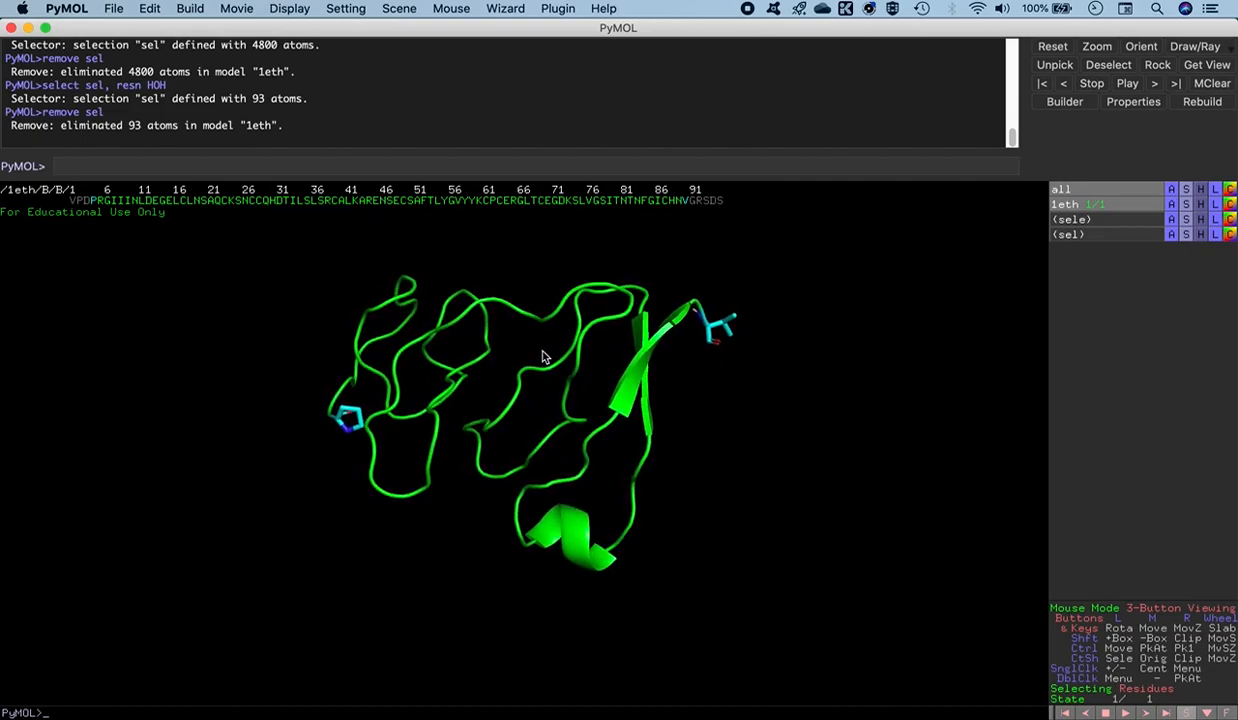
mouse_move(686, 420)
left_mouse_down()
mouse_move(677, 406)
mouse_move(694, 410)
left_mouse_up()
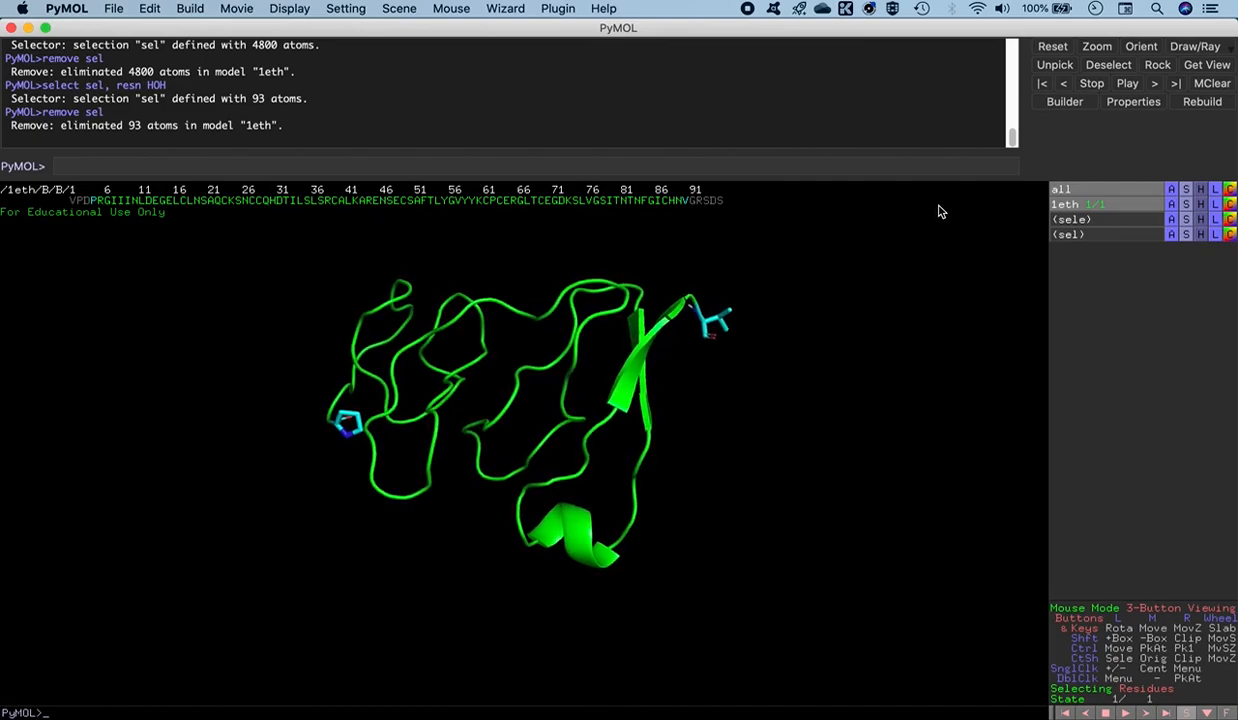
Open the Builder with undo enabled for 1eth and dock it beside the command console.
left_click(1065, 102)
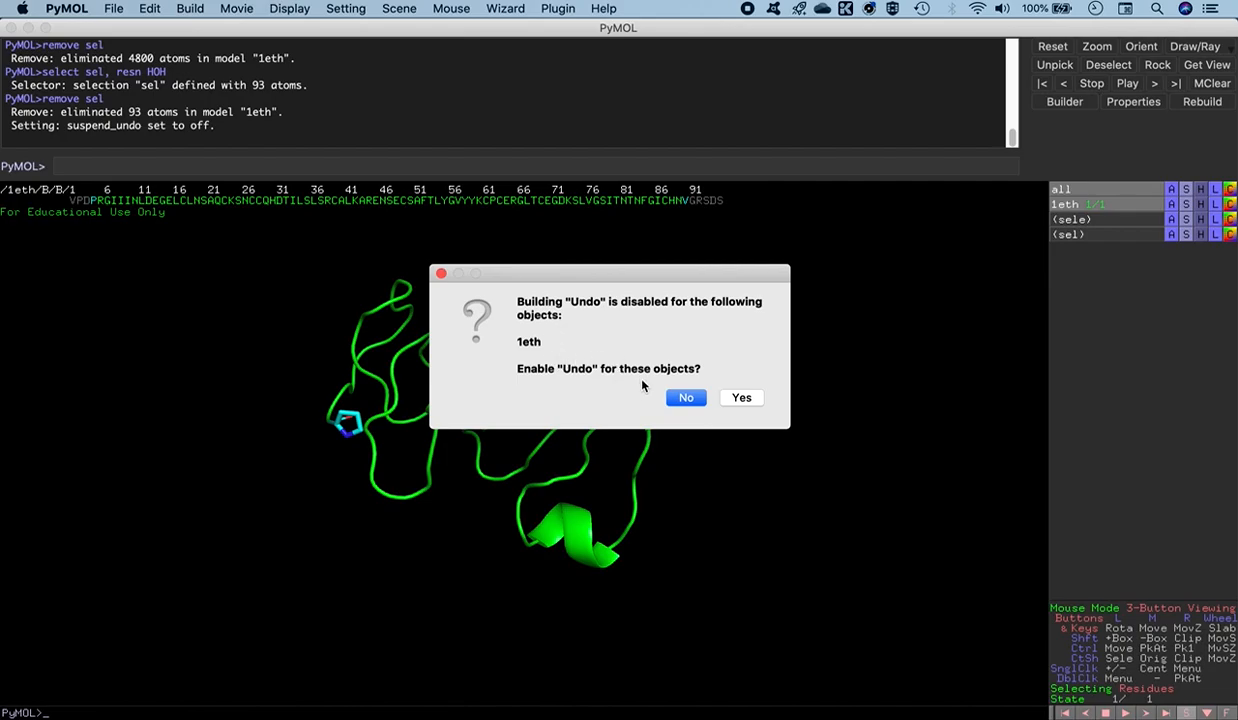
left_click(739, 399)
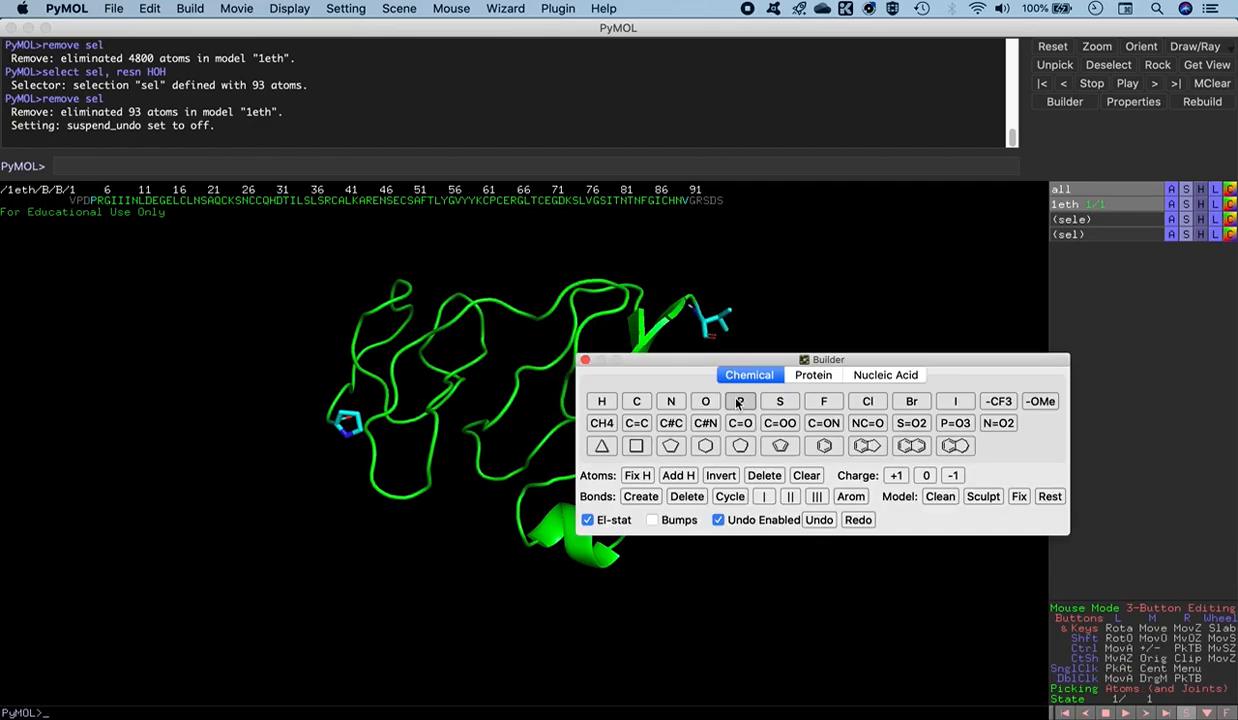
left_click_drag(855, 357, 971, 42)
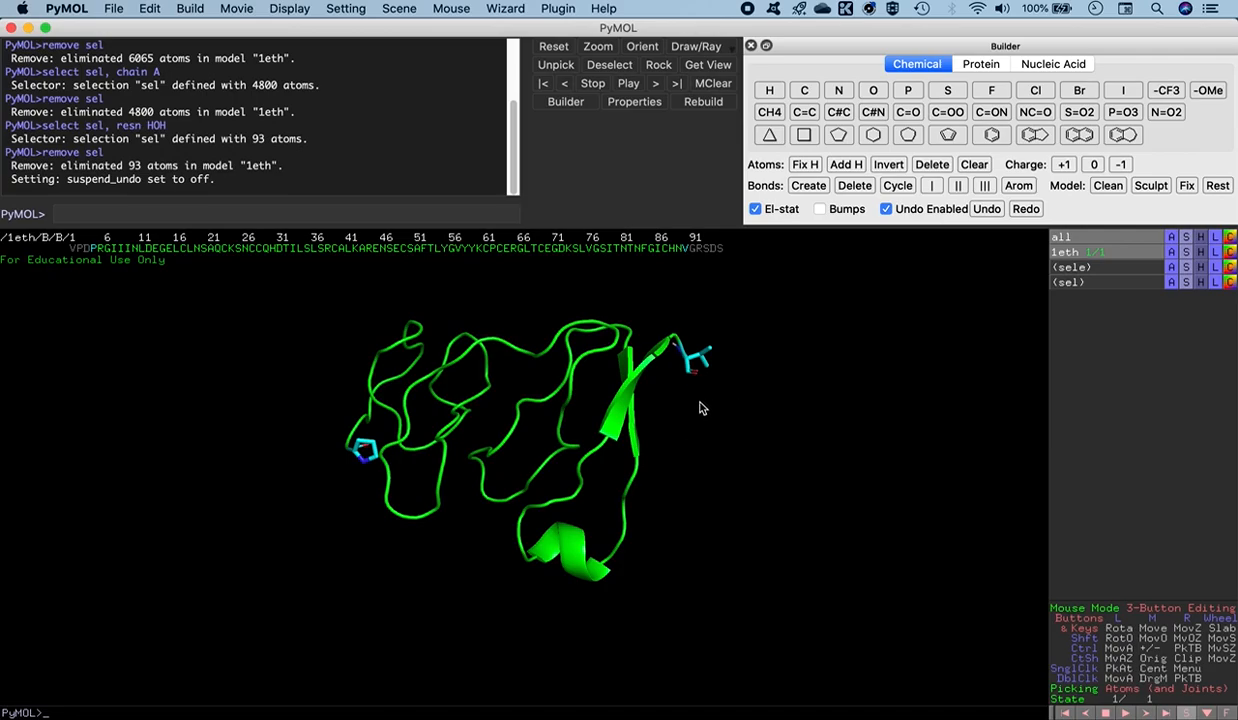
Set the Builder's secondary structure for added protein residues to Beta Sheet (Anti-Parallel).
left_click(970, 63)
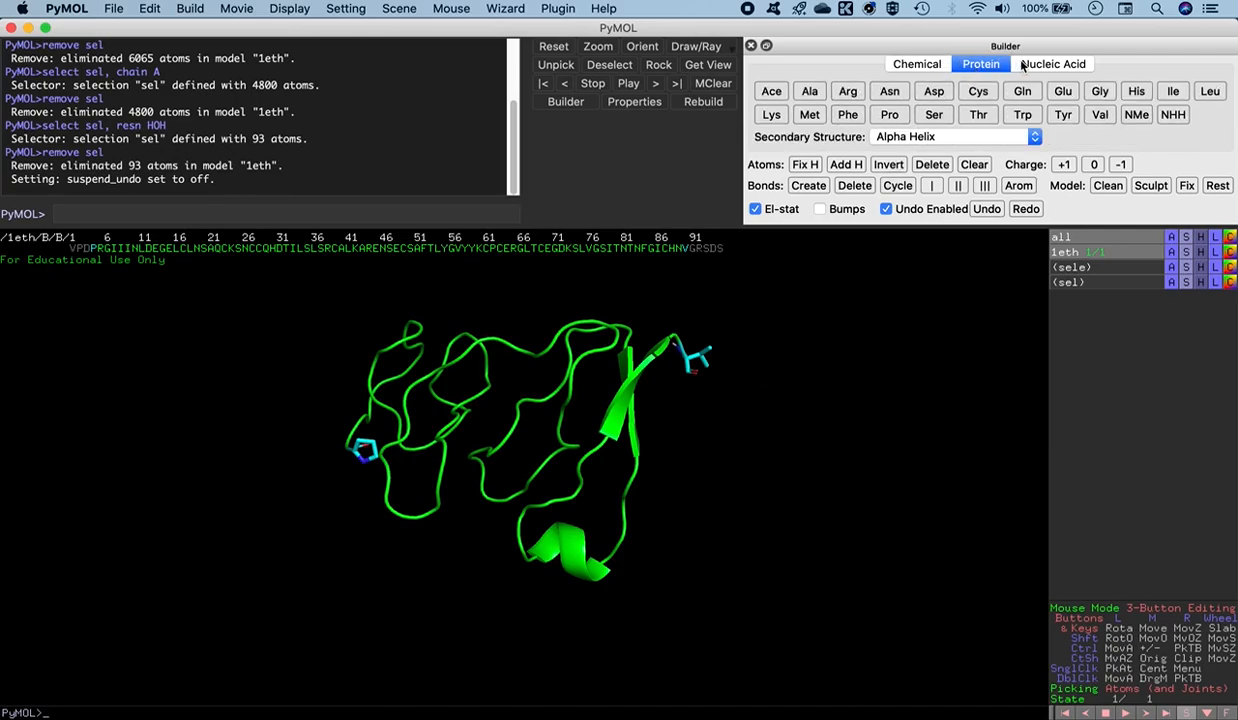
left_click(1022, 64)
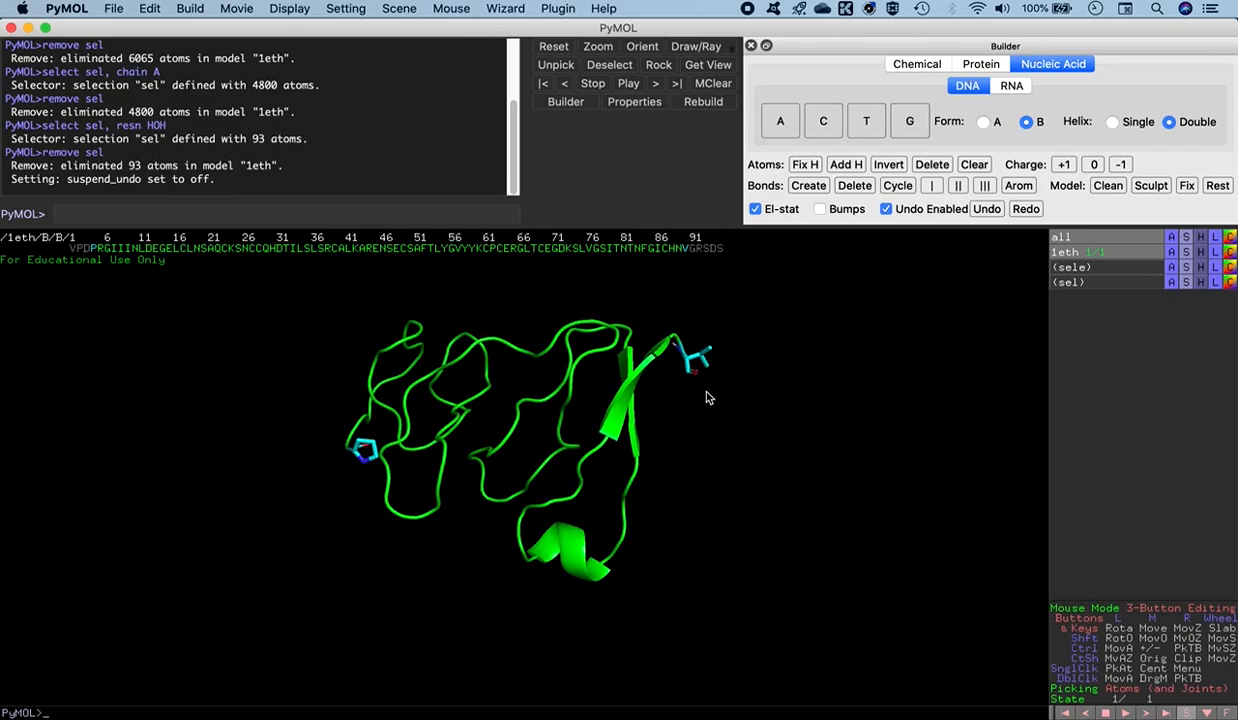
left_click(984, 66)
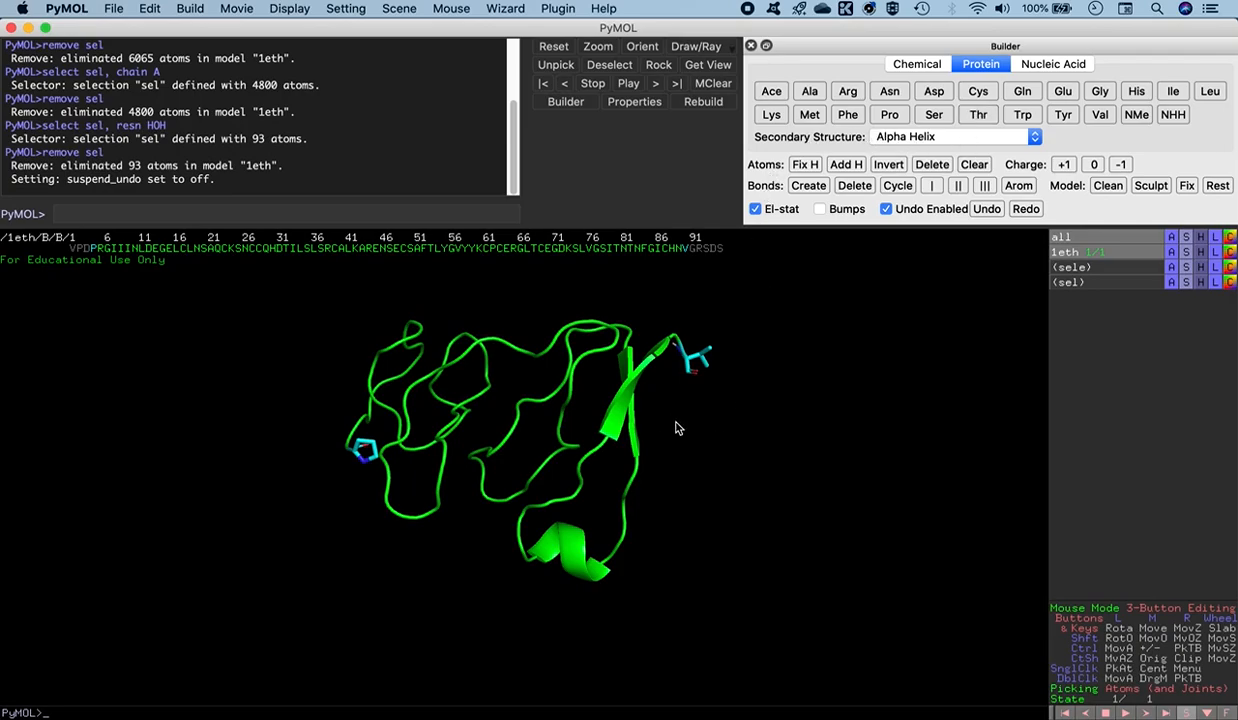
left_click(949, 140)
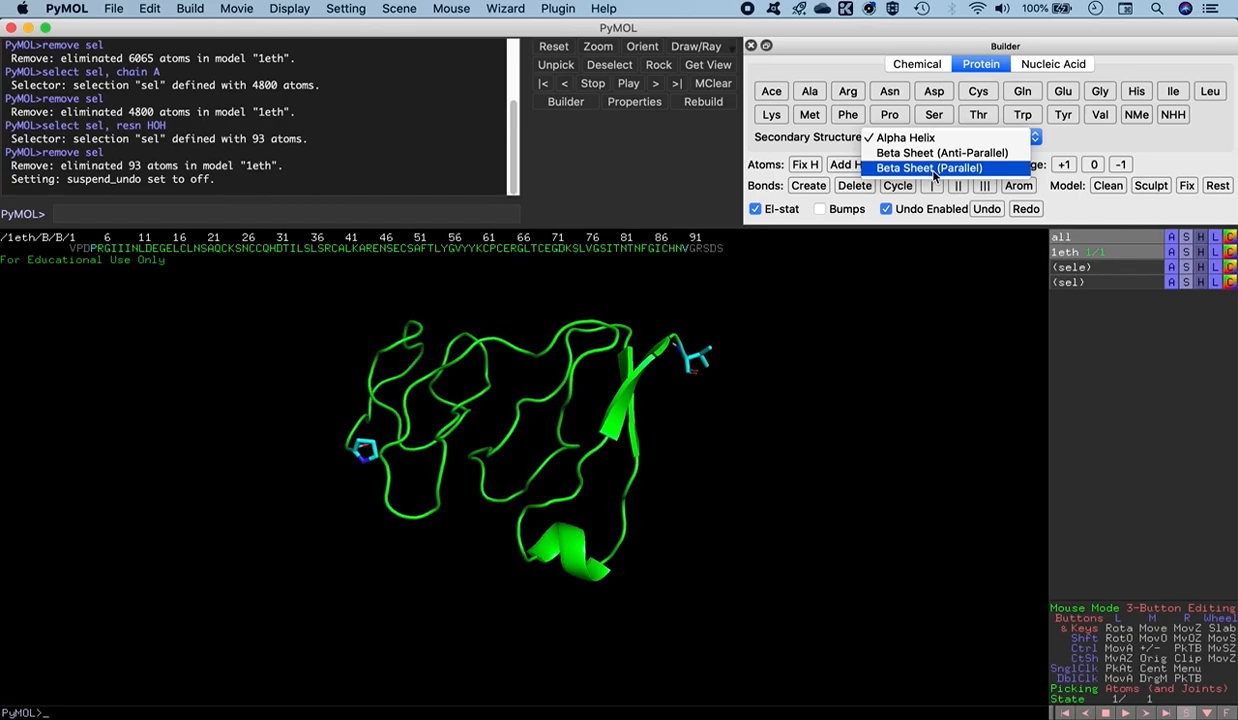
left_click(1087, 135)
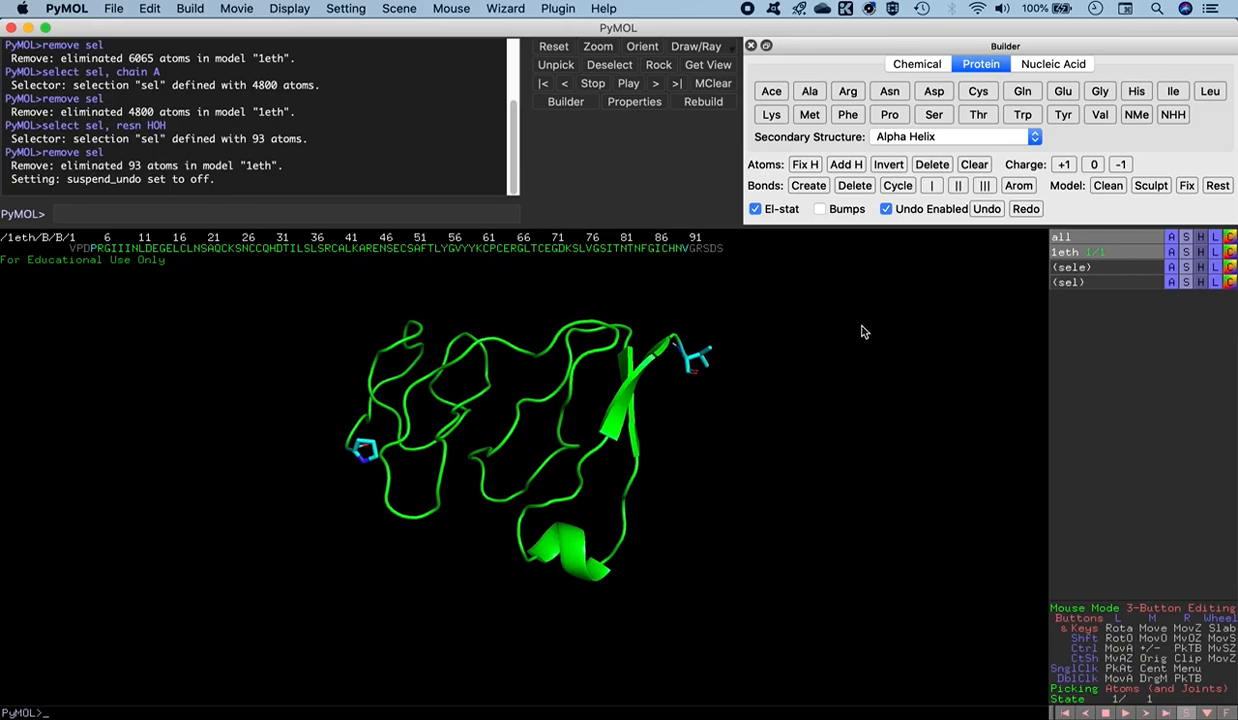
left_click(1030, 138)
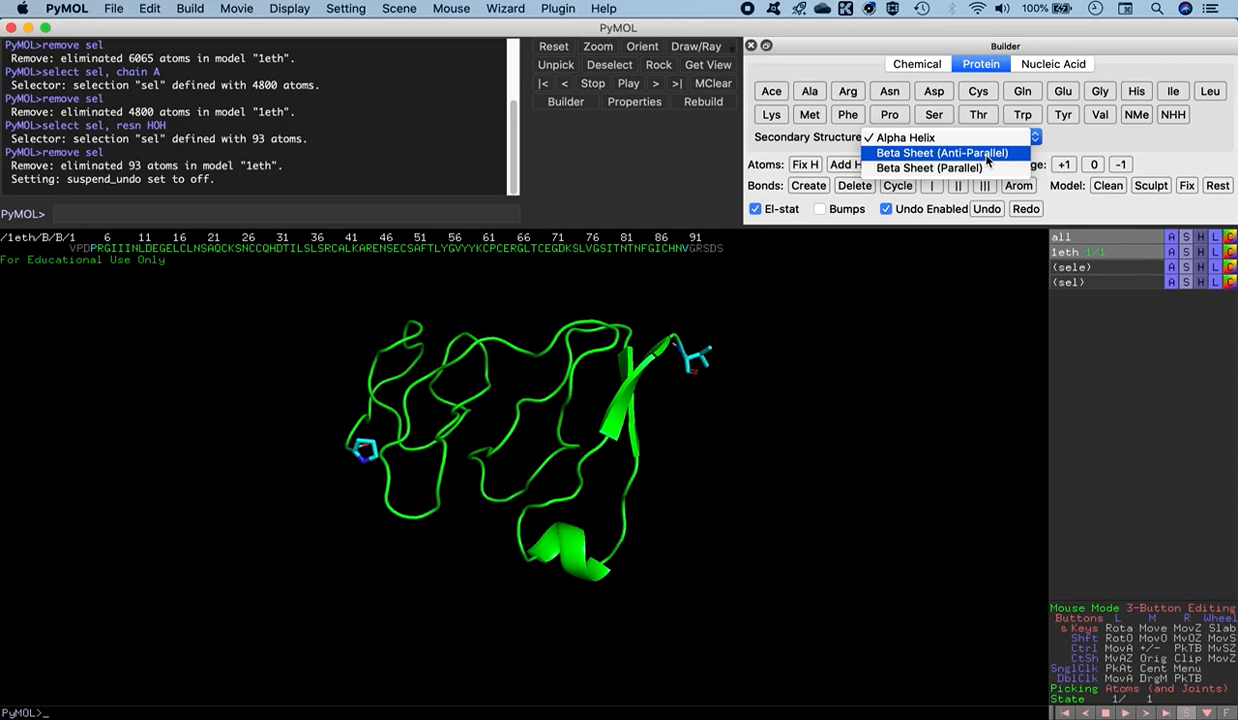
left_click(988, 160)
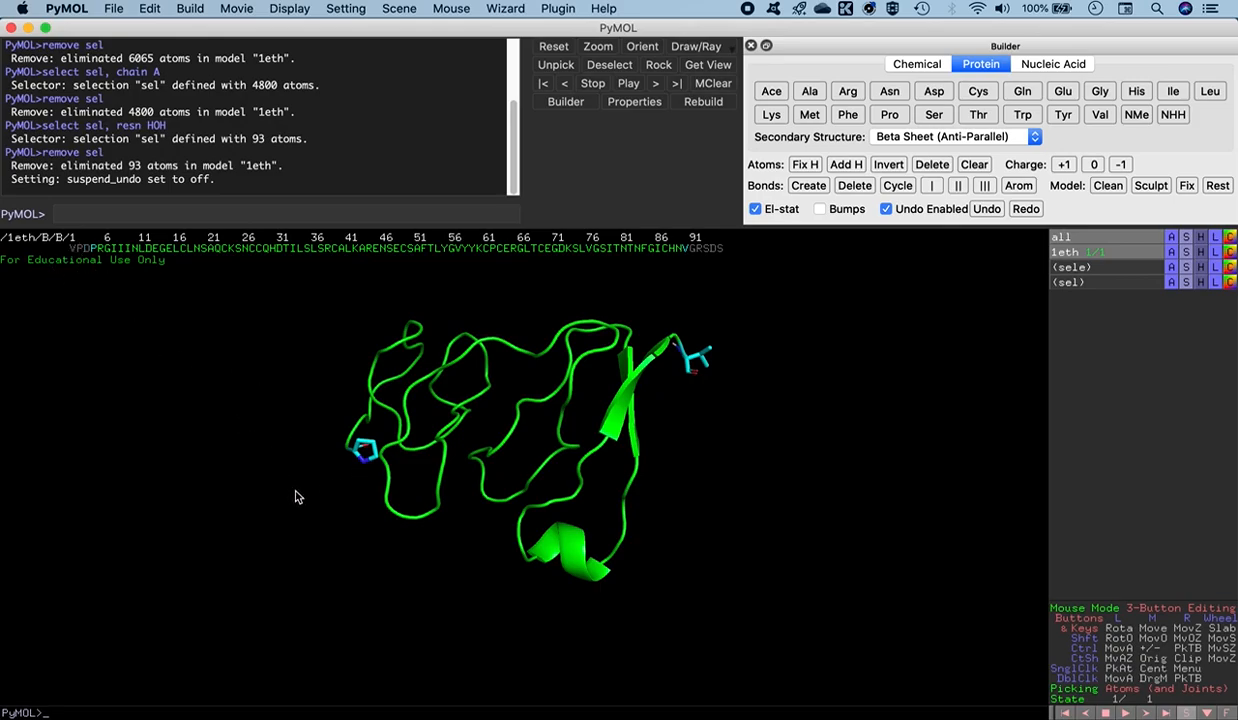
Pick the backbone nitrogen of the N-terminal proline (residue 4) and attach an aspartate (Asp) to it.
mouse_move(407, 482)
left_mouse_down()
mouse_move(423, 491)
mouse_move(410, 481)
left_mouse_up()
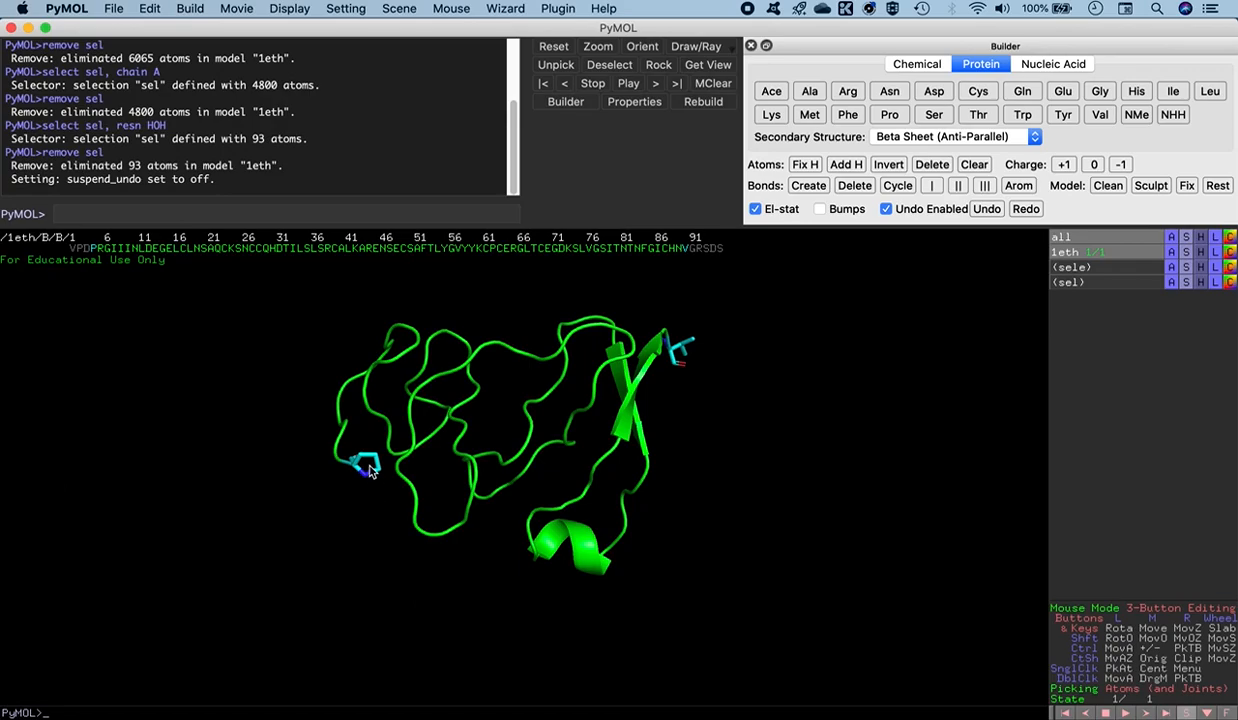
middle_click(368, 470)
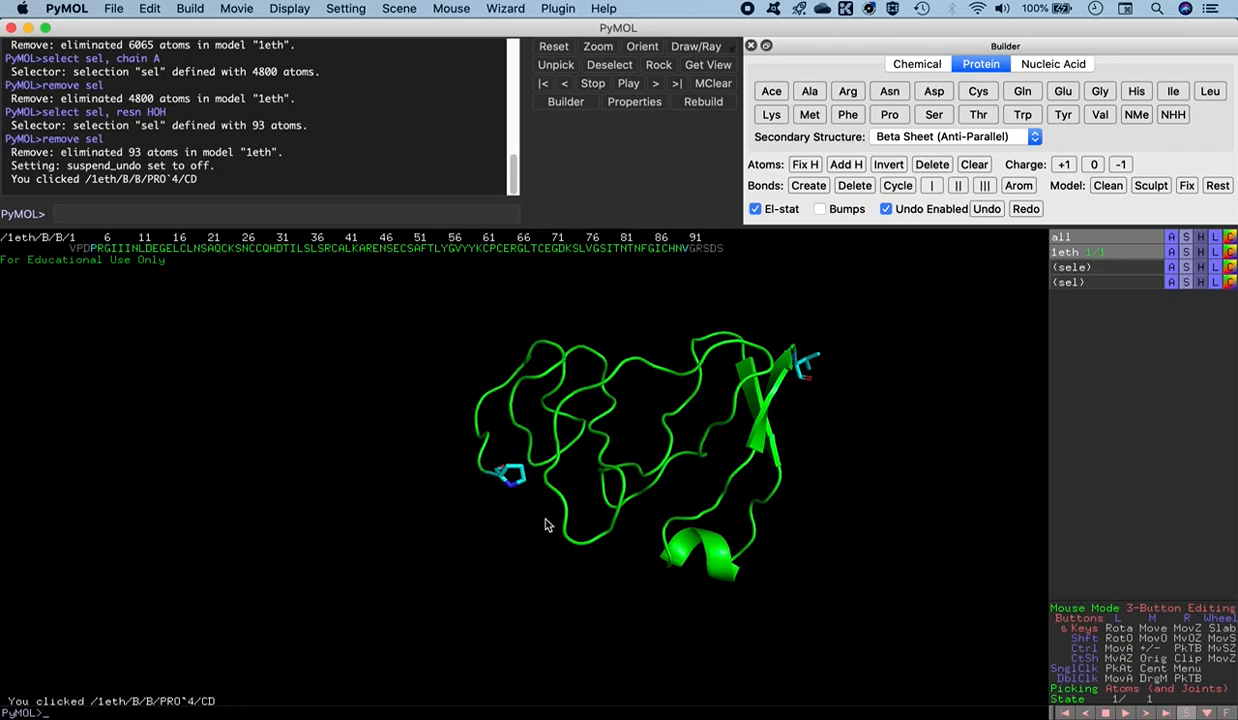
right_click_drag(540, 528, 569, 654)
right_click_drag(547, 535, 570, 614)
right_click_drag(544, 530, 545, 549)
left_click_drag(545, 549, 503, 568)
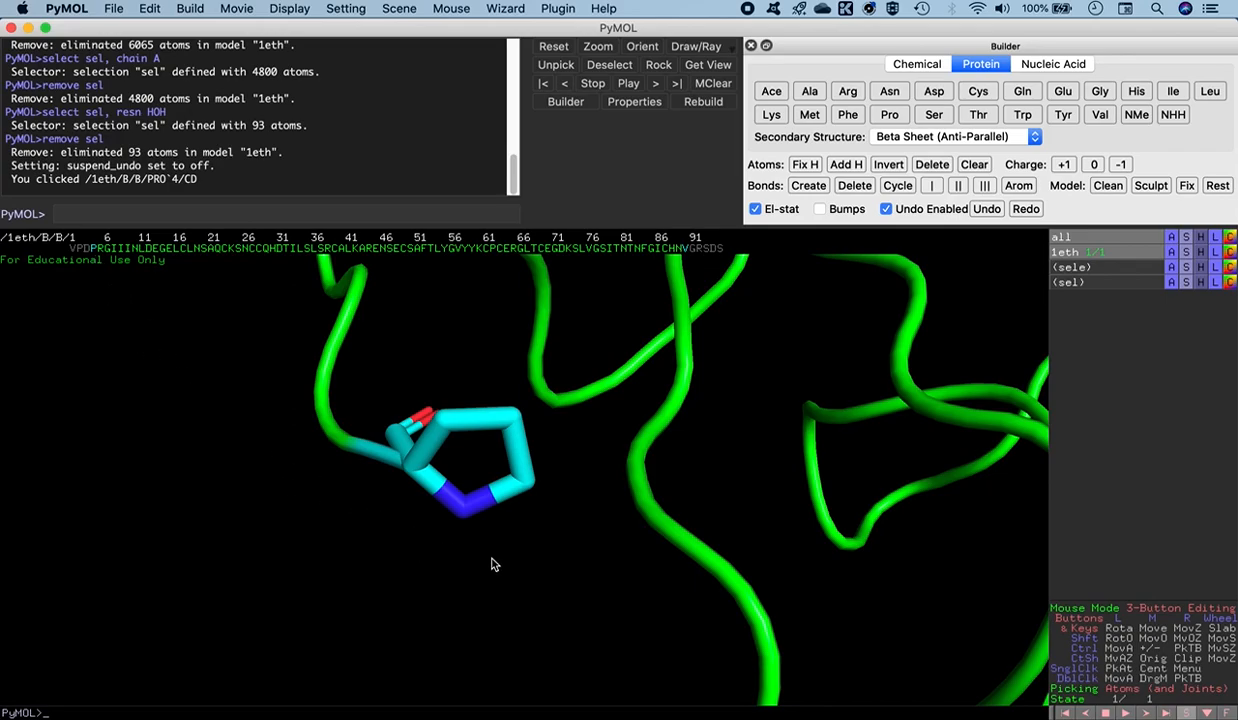
left_click(464, 512)
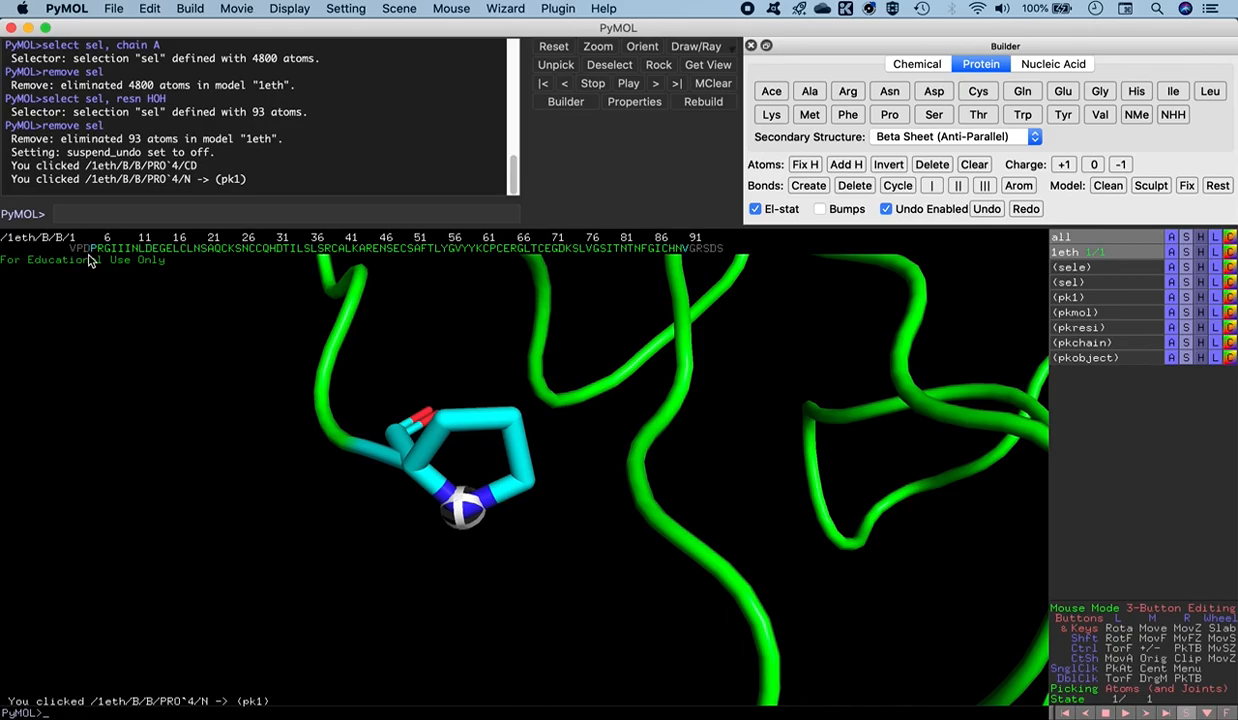
left_click(937, 96)
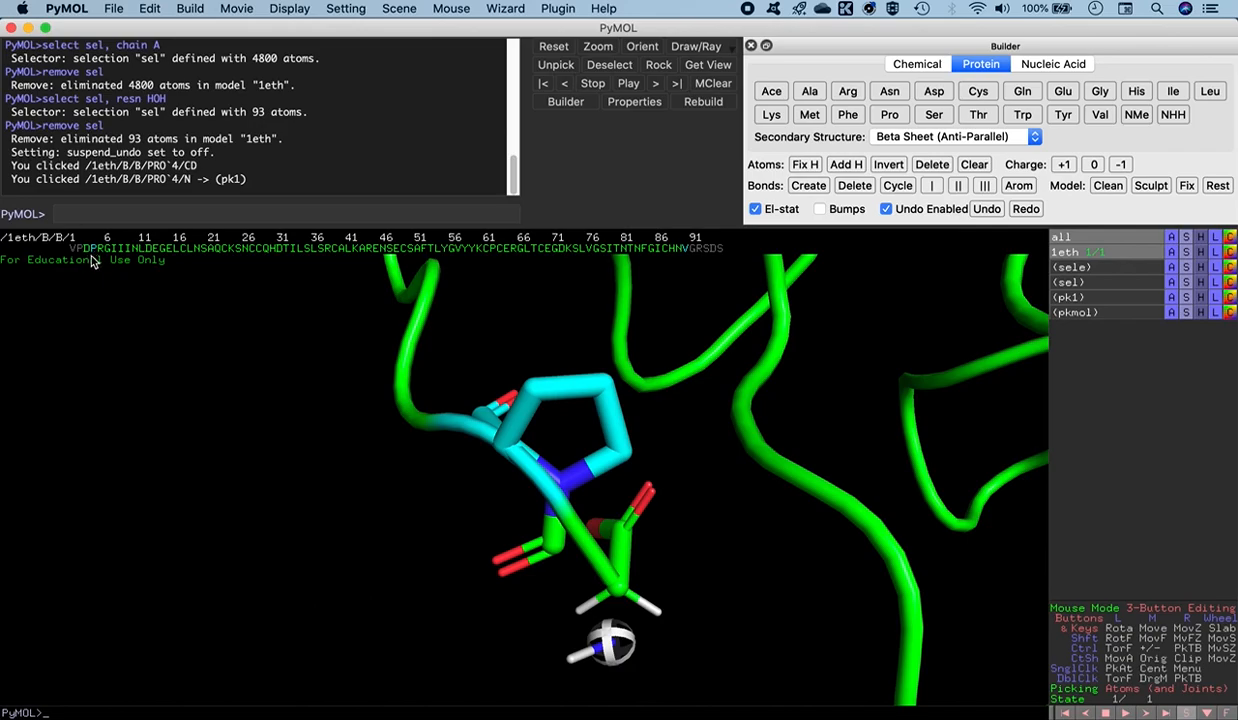
Extend the N-terminus beyond the new aspartate with a proline (Pro) followed by a valine (Val).
mouse_move(712, 566)
left_mouse_down()
mouse_move(718, 575)
mouse_move(722, 550)
mouse_move(704, 556)
left_mouse_up()
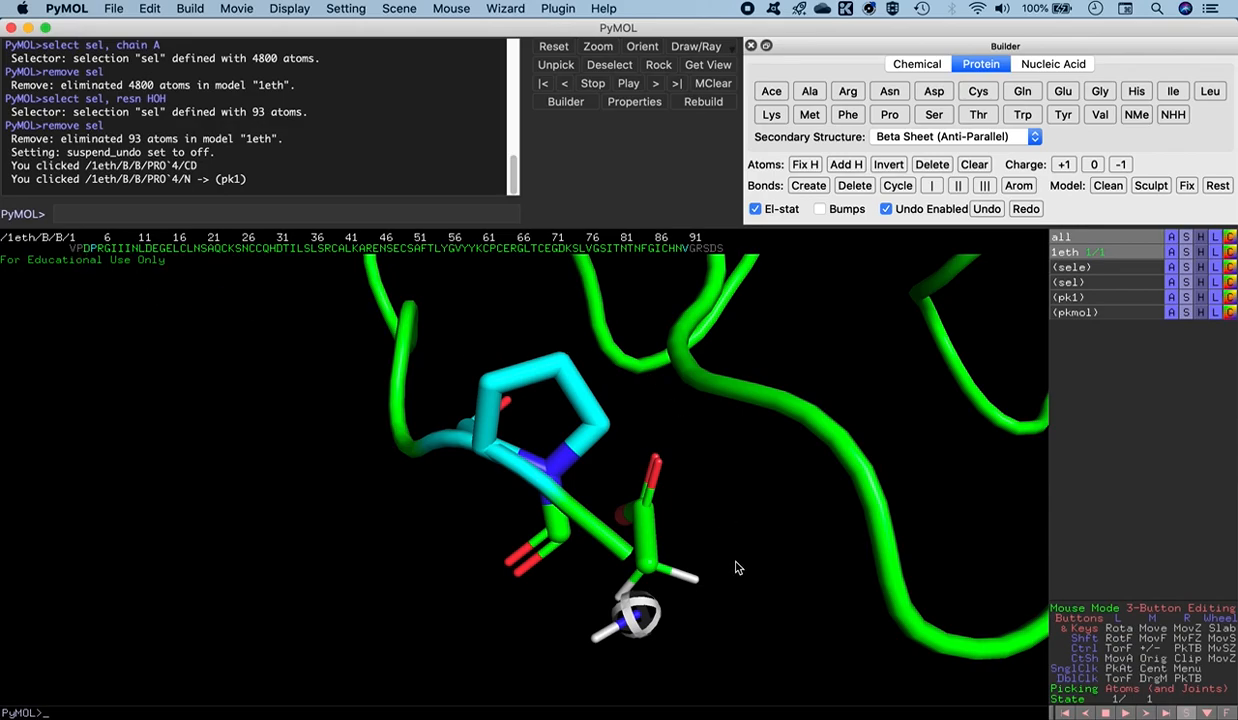
left_click(888, 117)
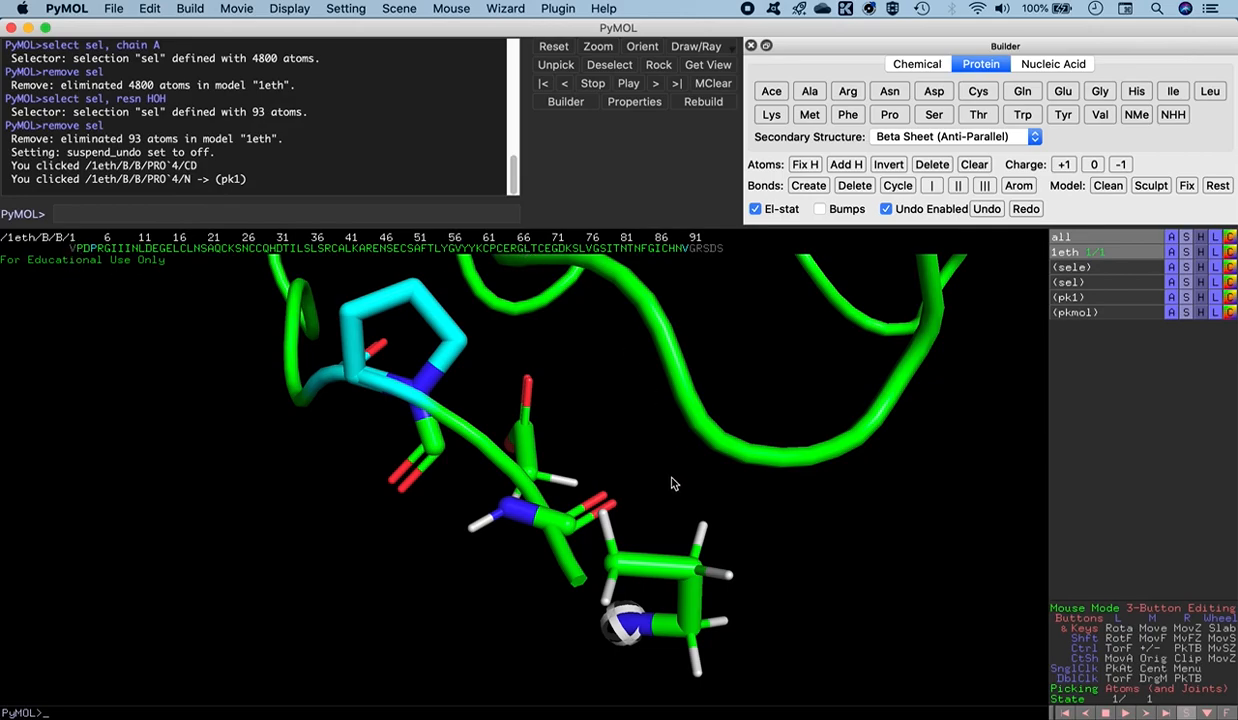
left_click(858, 117)
left_click(1102, 115)
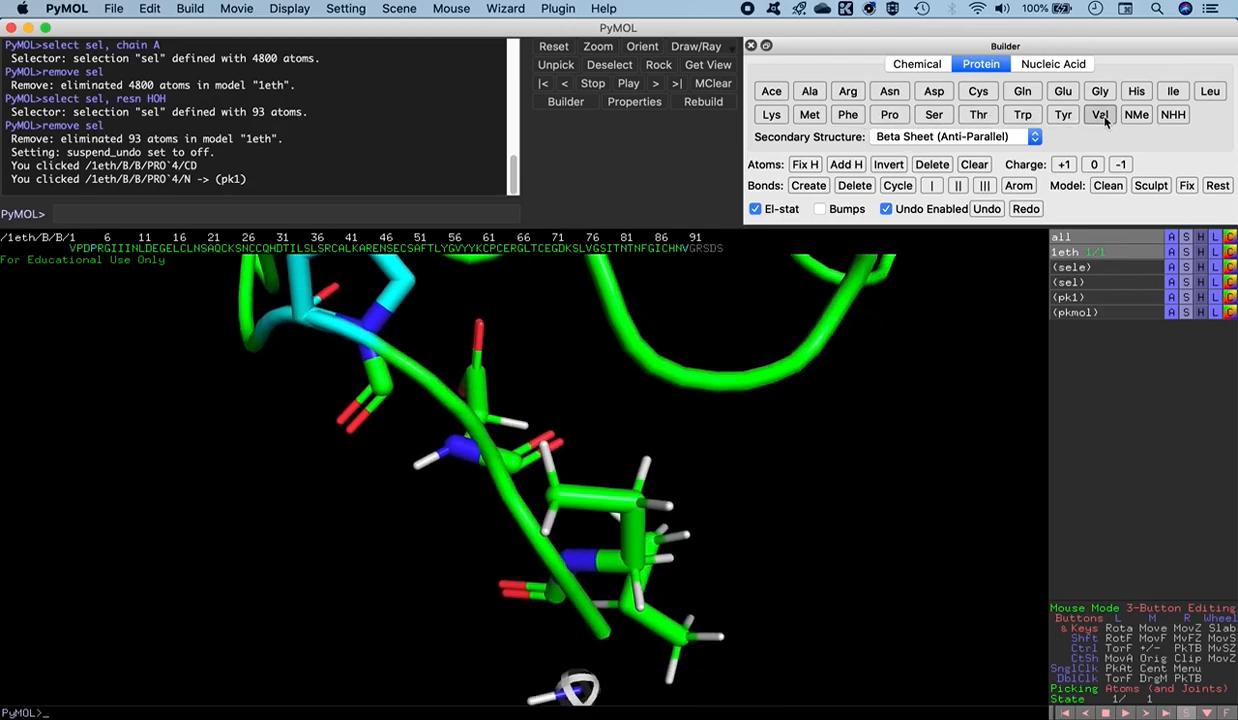
Select the added residues V, P and D in the sequence, show them as licorice, and clear the picked atom and residue selection.
left_click_drag(728, 441, 730, 386)
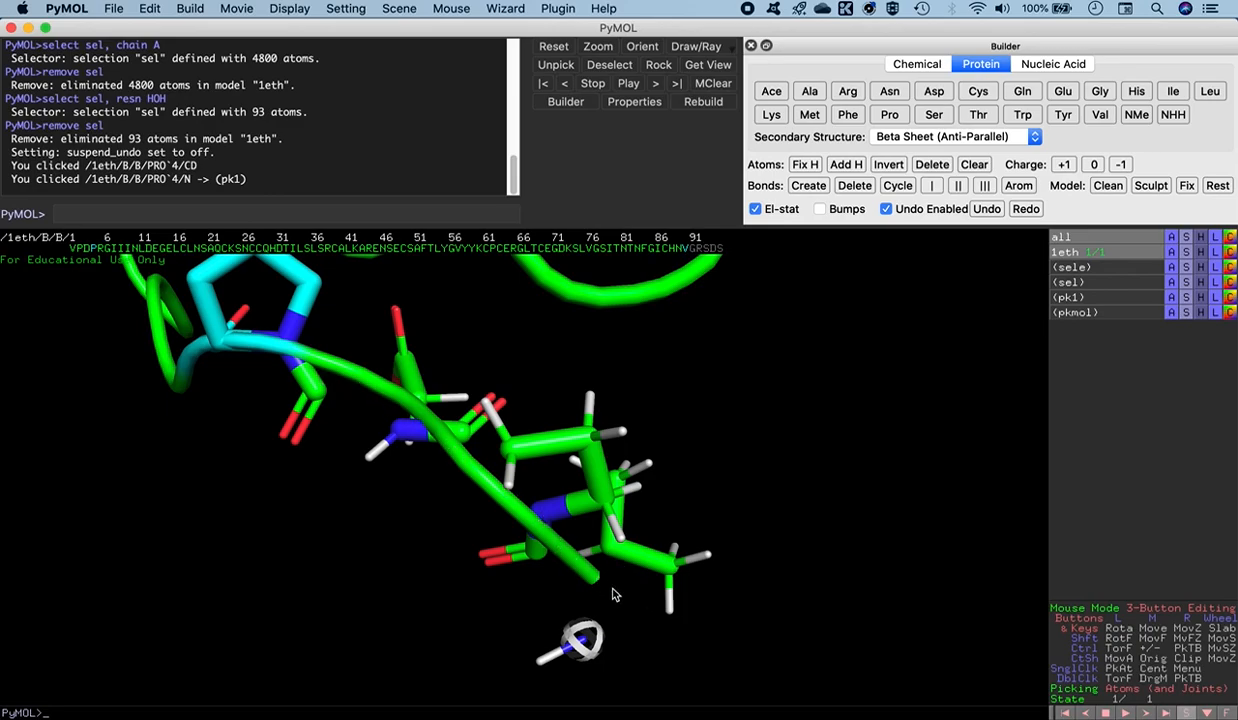
left_click_drag(779, 459, 773, 398)
right_click_drag(773, 398, 749, 334)
right_click_drag(742, 466, 728, 428)
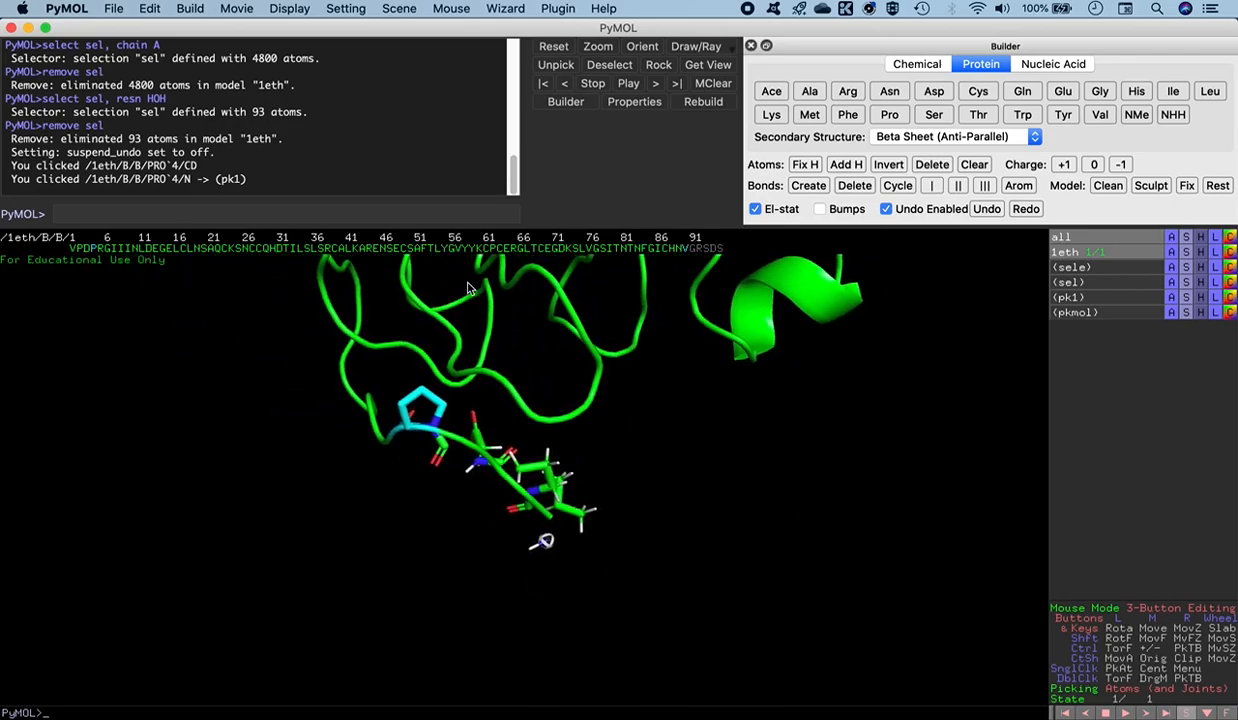
left_click(73, 248)
left_click(78, 250)
left_click(85, 250)
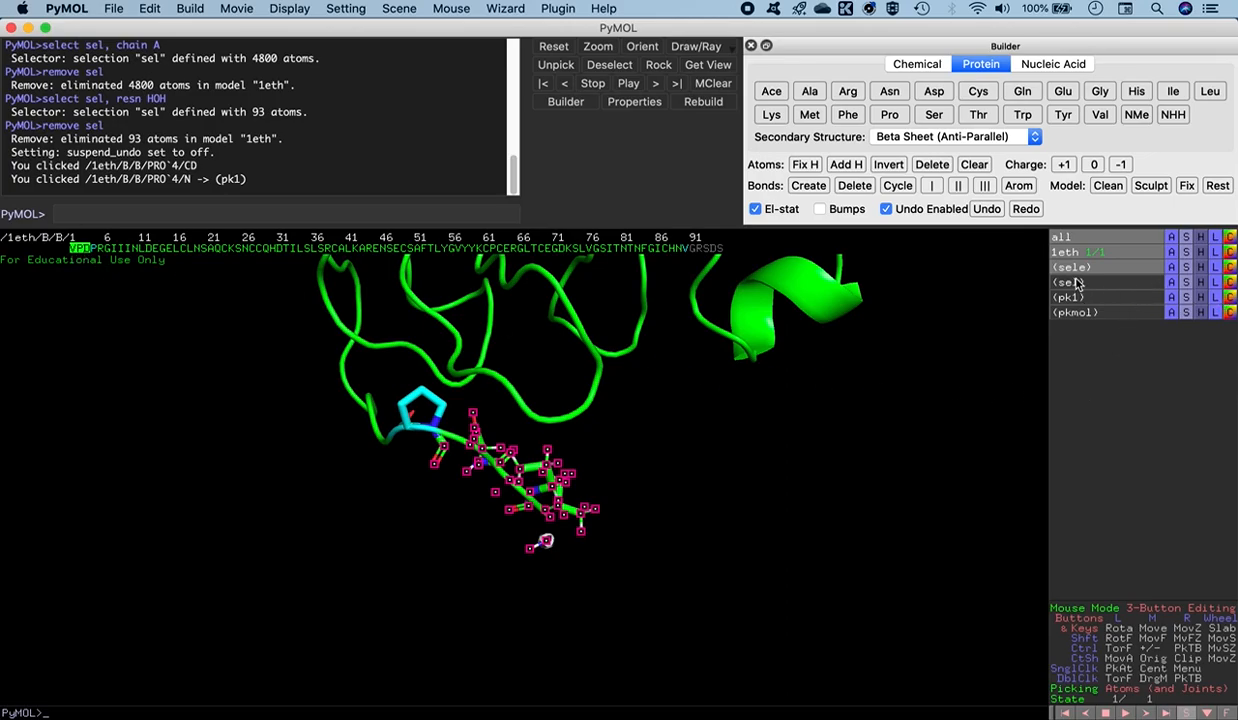
left_click(1186, 268)
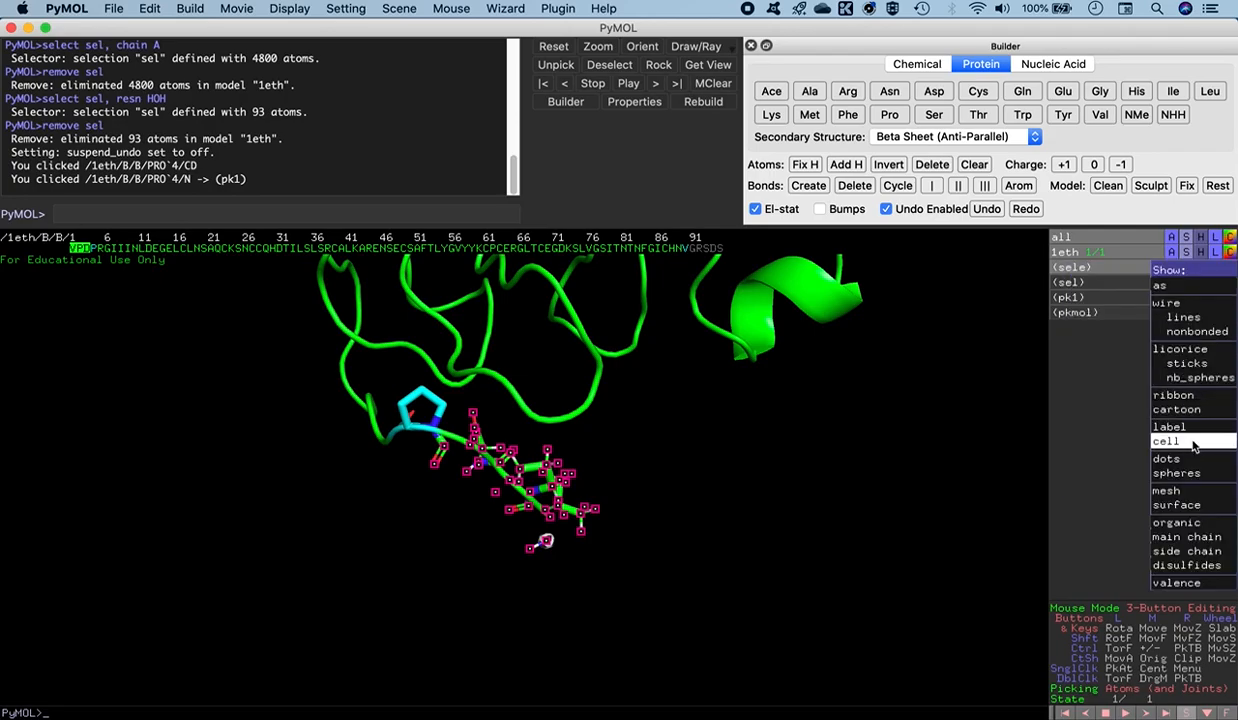
left_click(1185, 350)
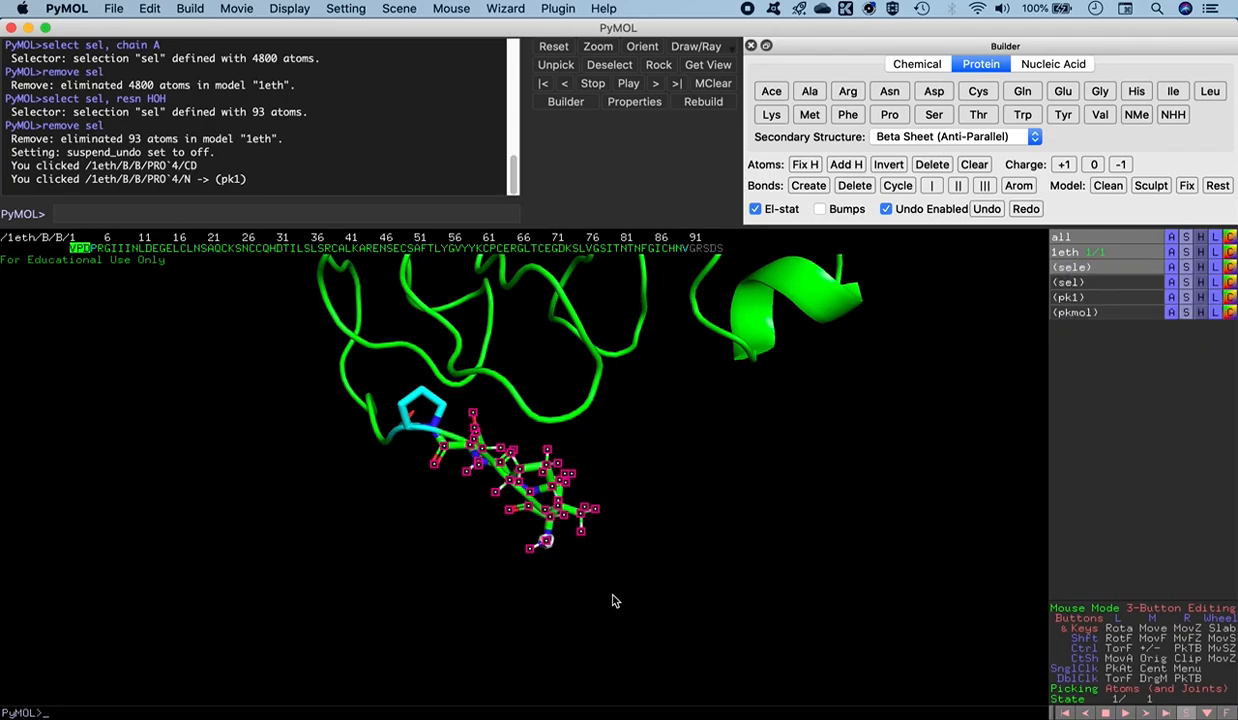
left_click_drag(614, 597, 642, 519)
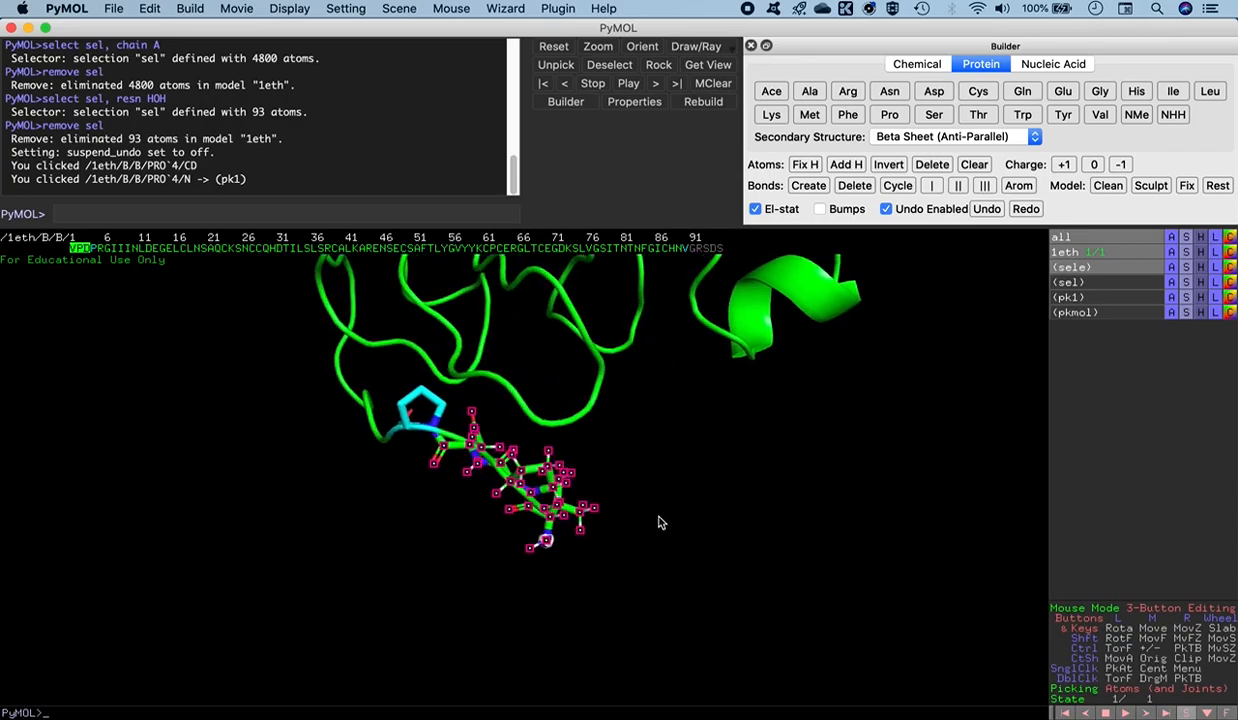
left_click(658, 522)
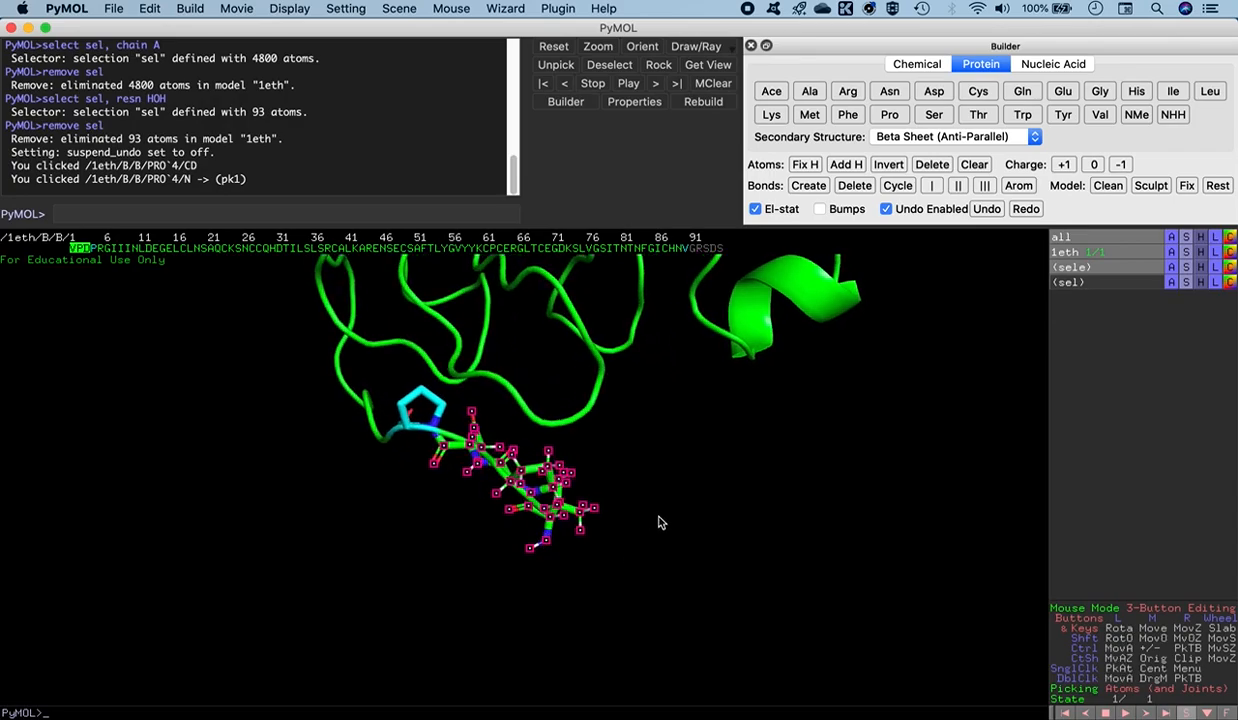
left_click(84, 248)
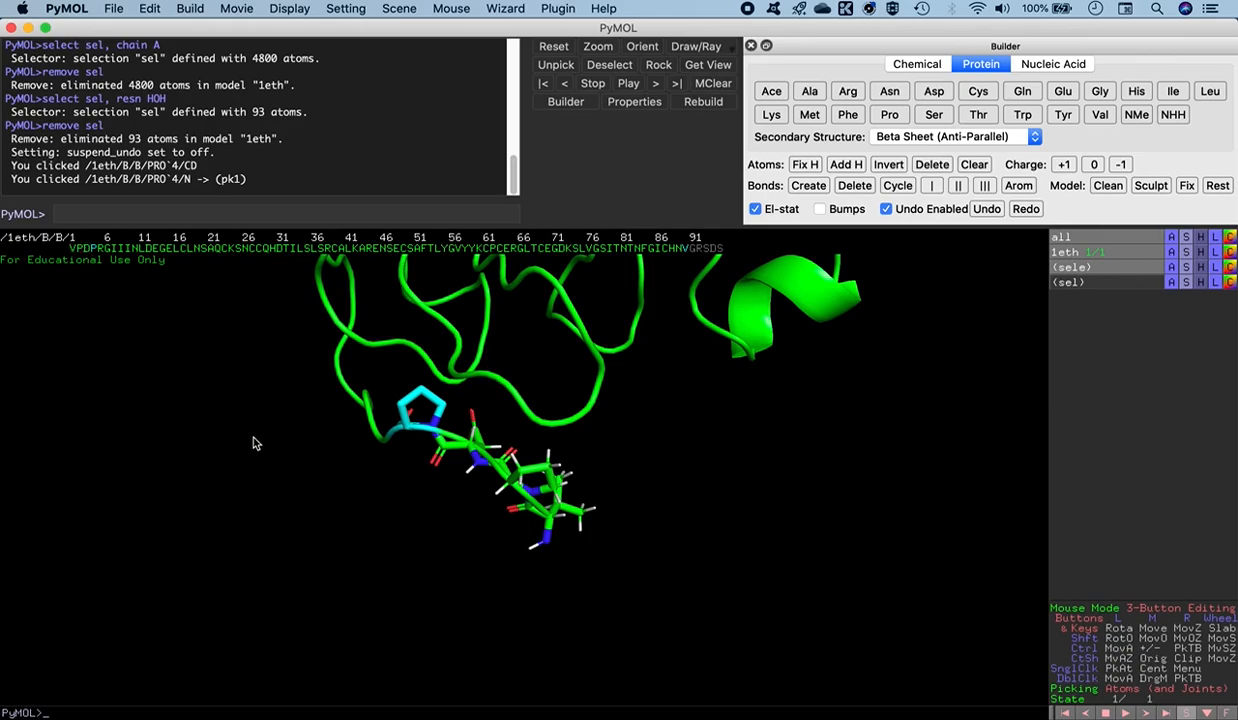
Pick the backbone carbonyl carbon of the C-terminal valine (residue 90) and attach a glycine (Gly) to it.
left_click_drag(440, 490, 446, 535)
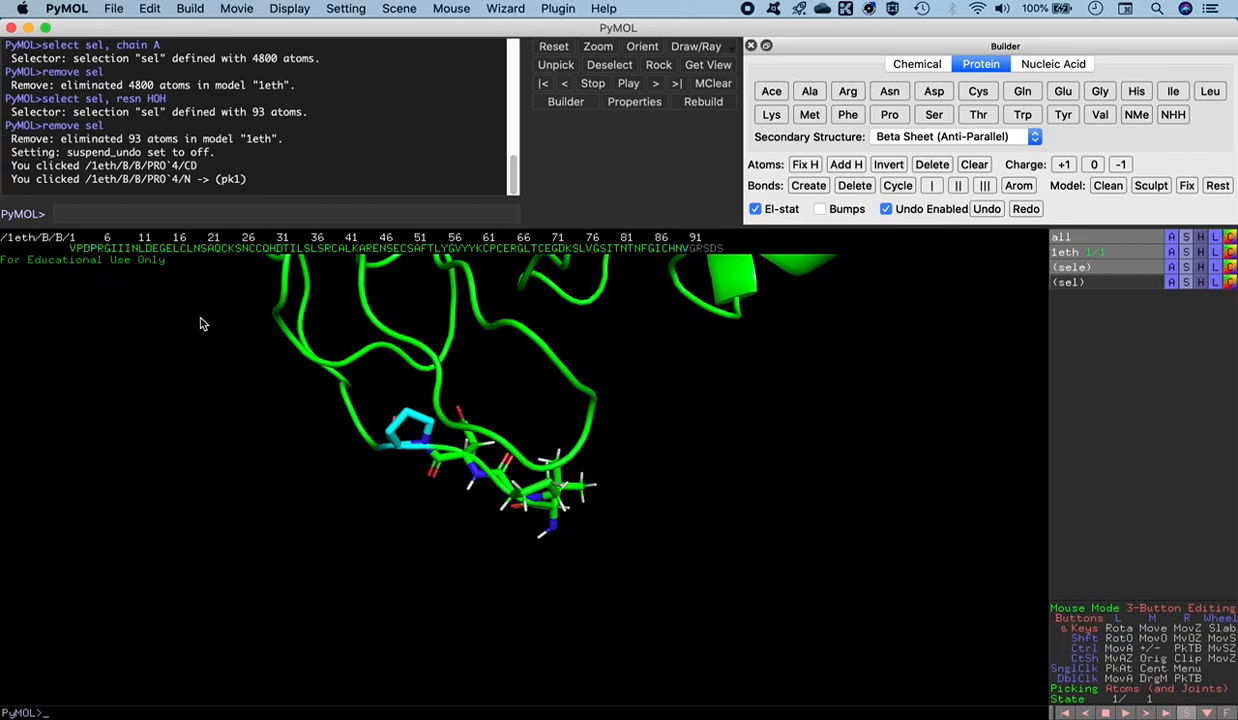
left_click_drag(609, 369, 548, 504)
left_click_drag(662, 492, 585, 535)
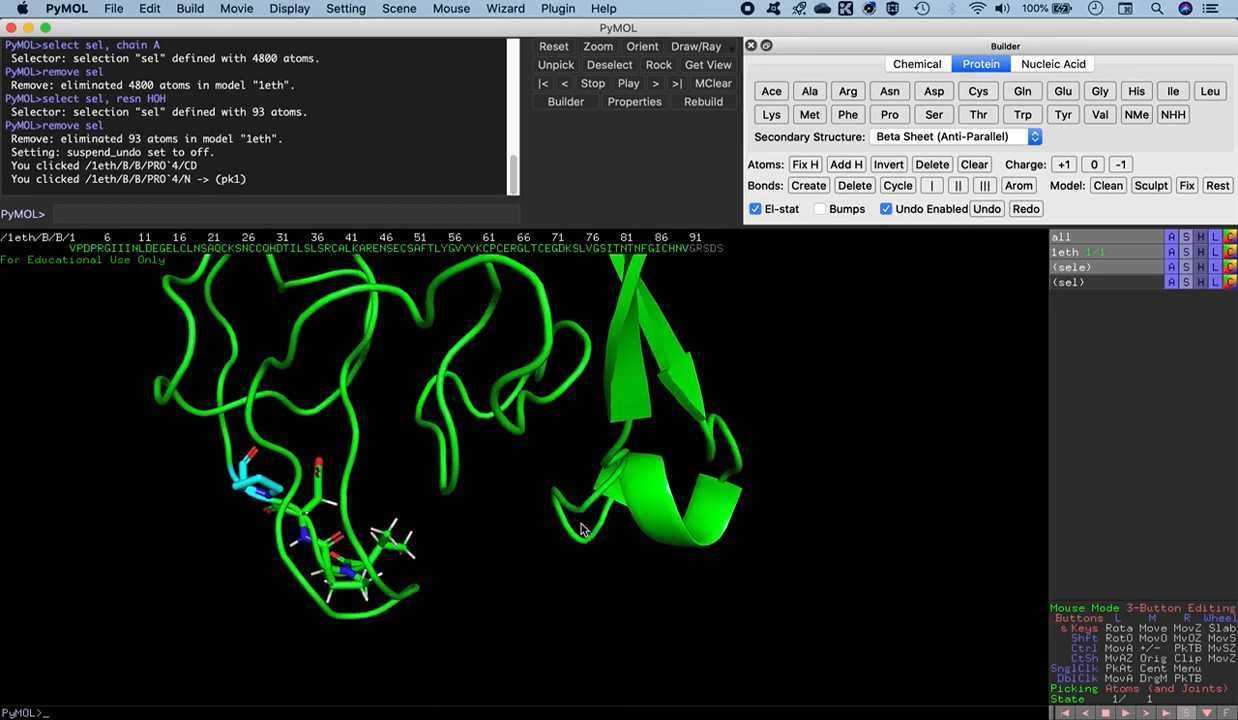
left_click_drag(533, 483, 603, 537)
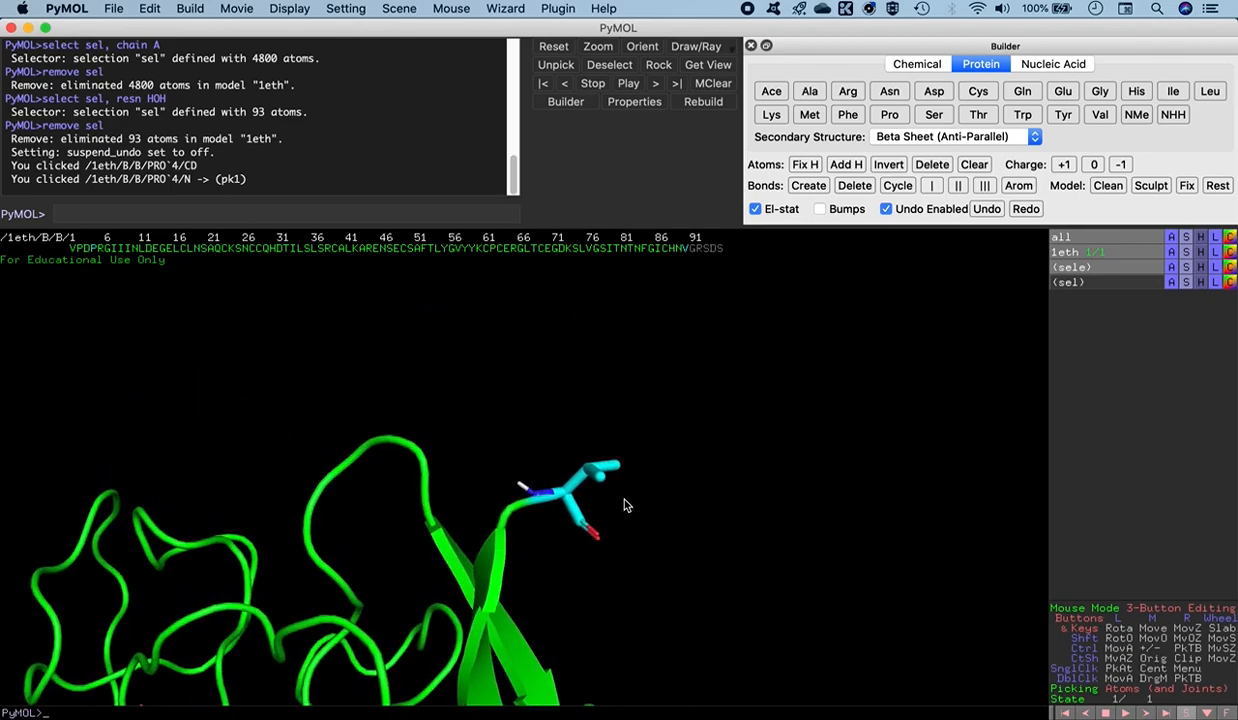
middle_click(569, 493)
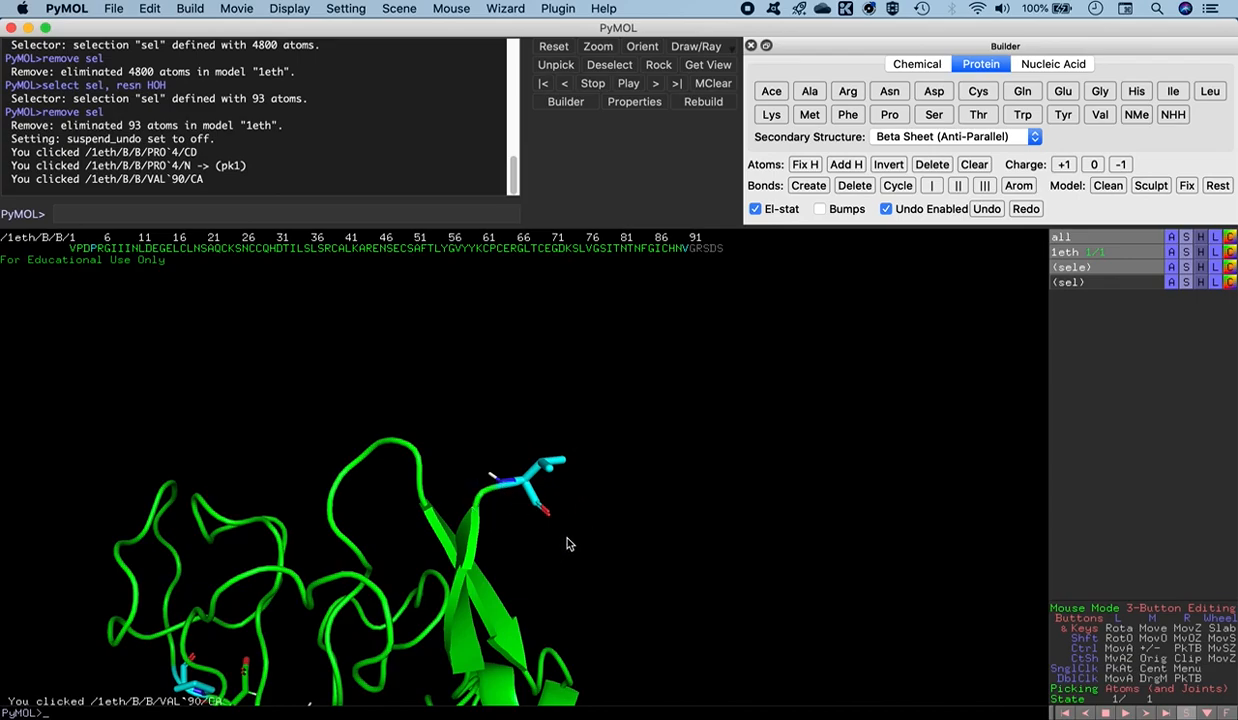
right_click_drag(608, 511, 729, 690)
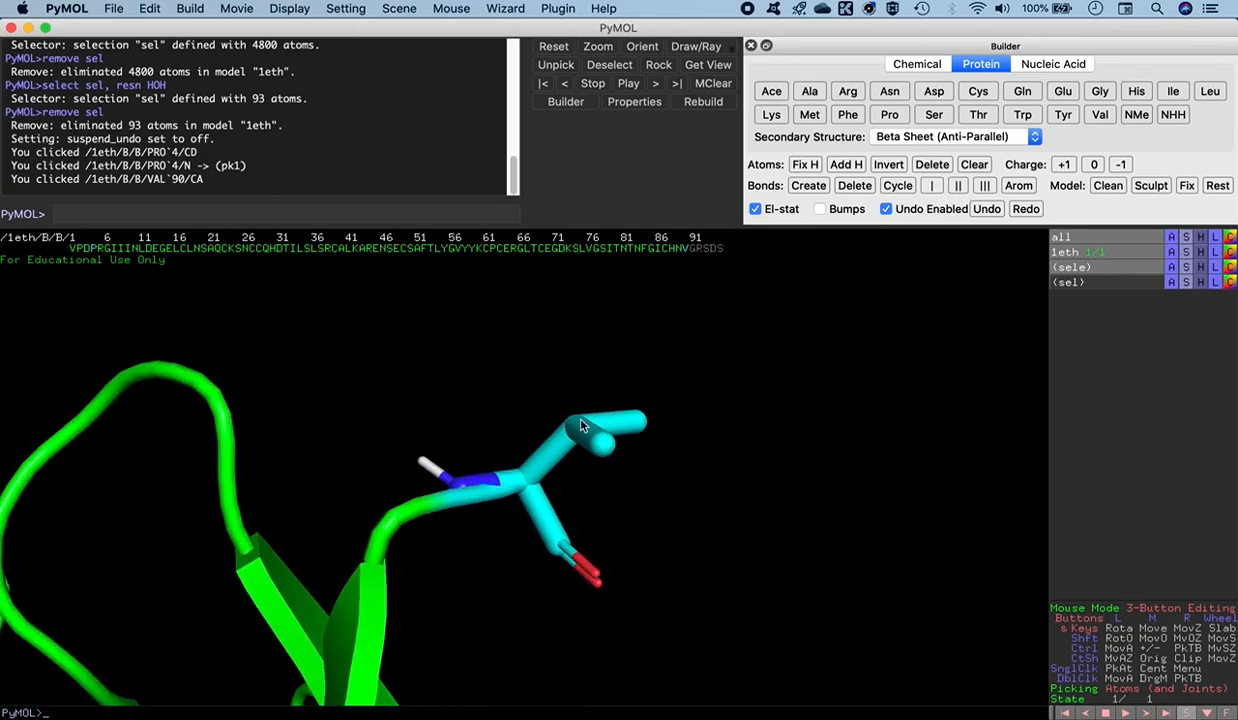
mouse_move(480, 570)
left_mouse_down()
mouse_move(470, 499)
mouse_move(475, 550)
left_mouse_up()
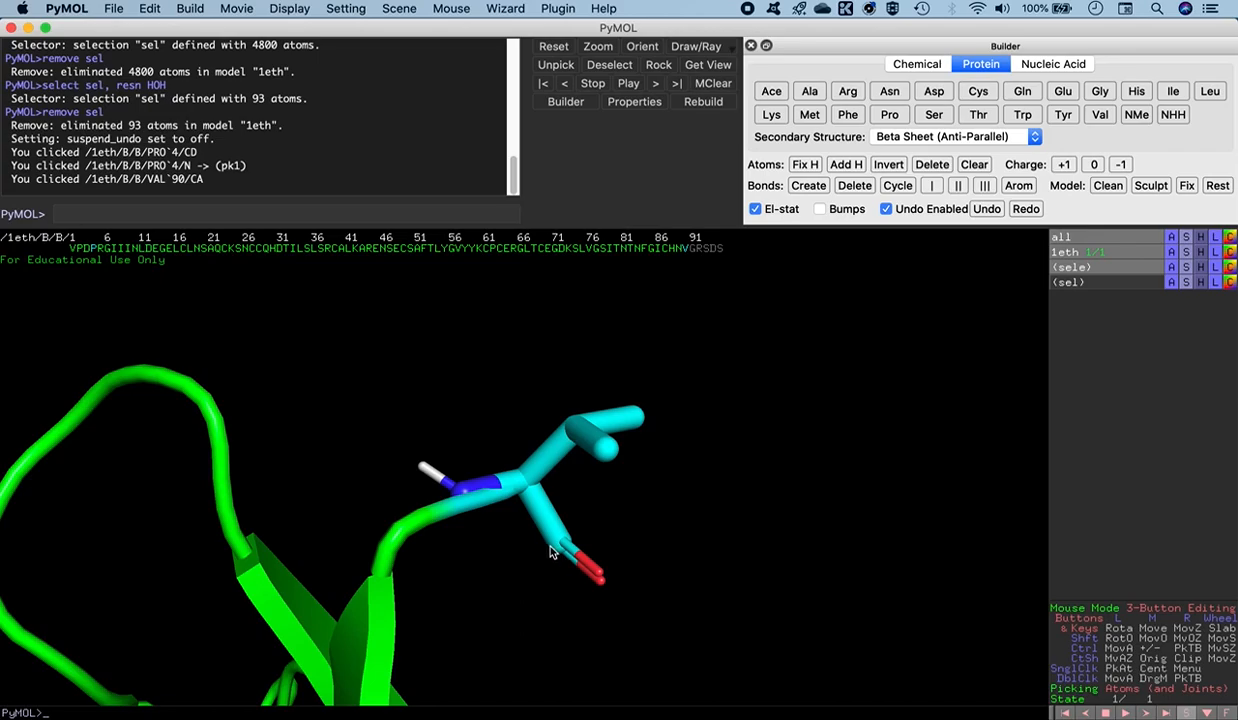
left_click_drag(465, 518, 548, 564)
left_click_drag(611, 499, 583, 526)
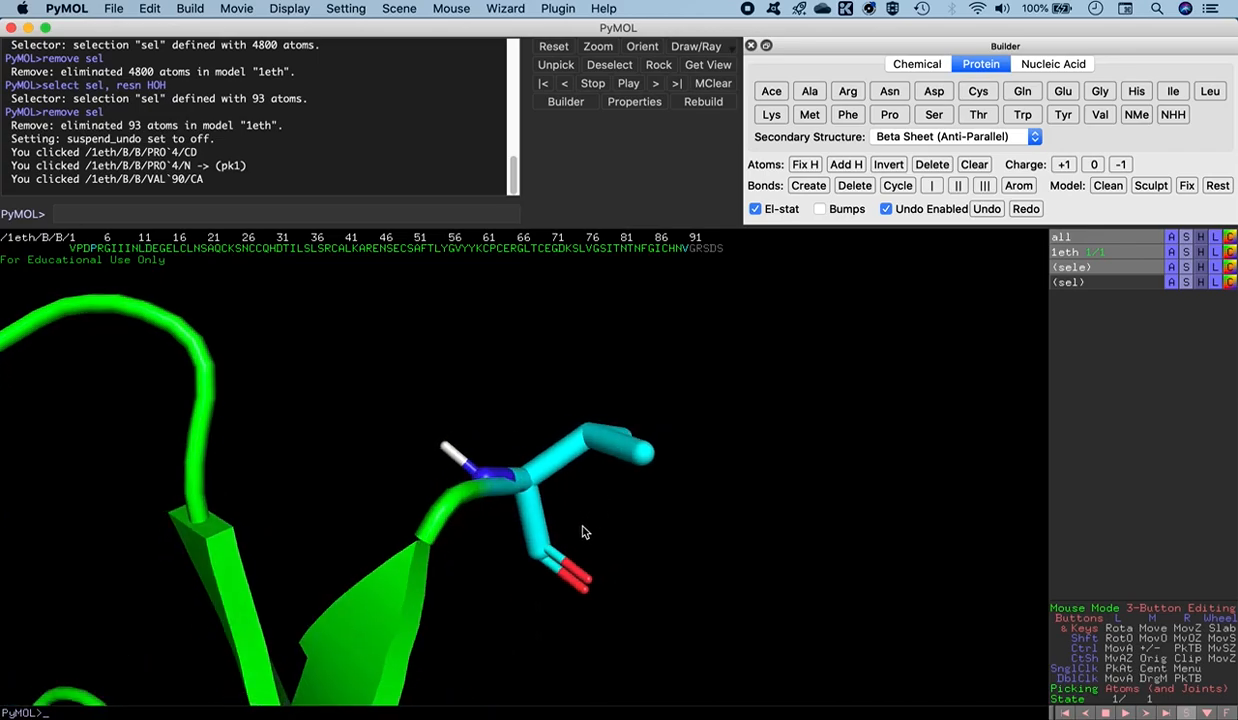
left_click(536, 557)
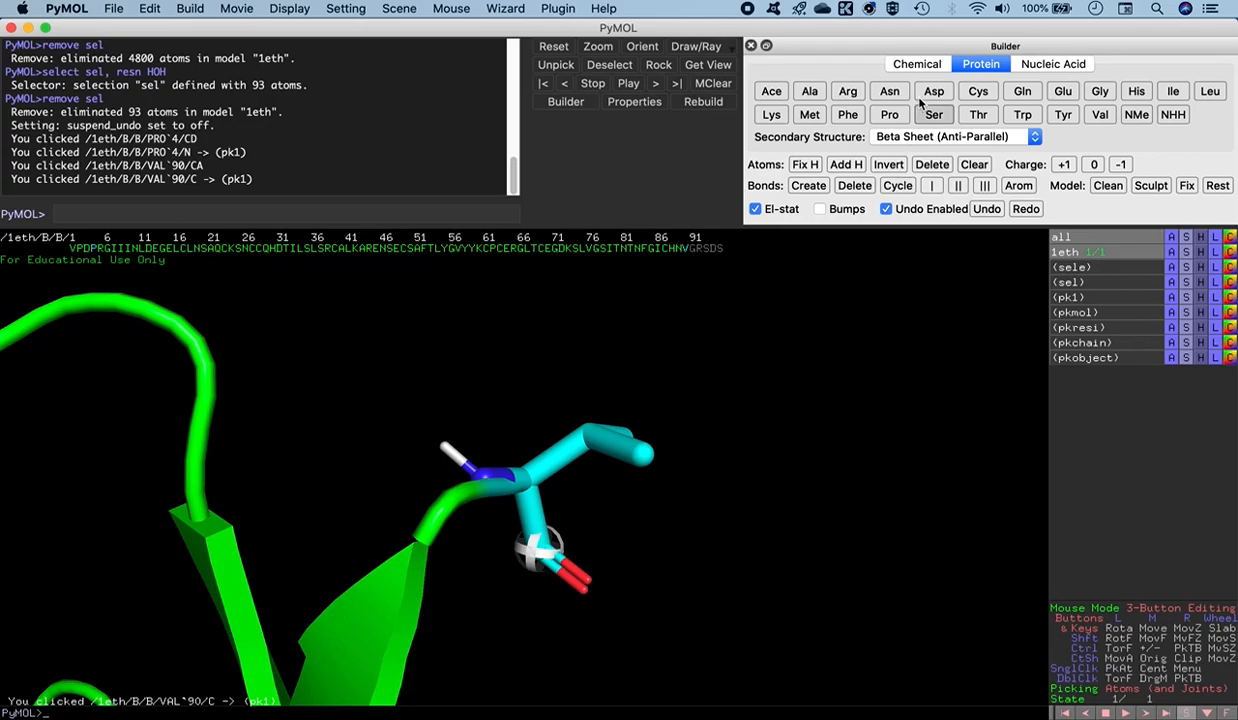
left_click(1097, 92)
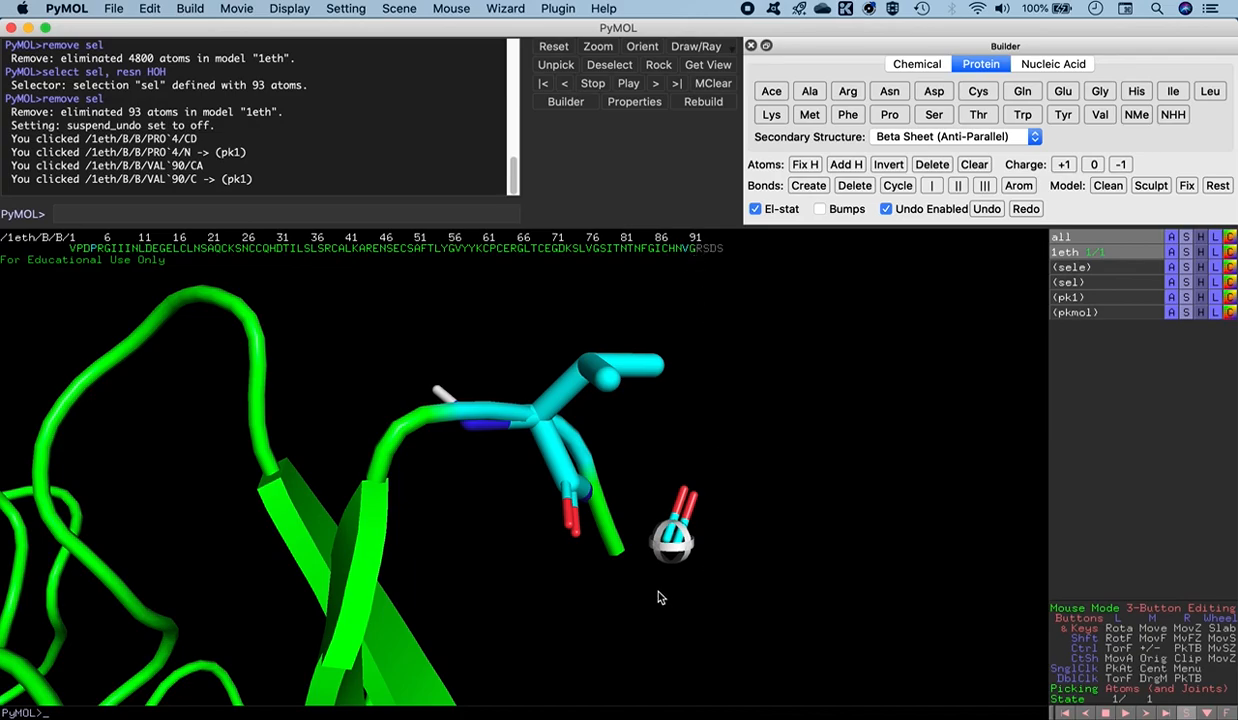
Extend the C-terminus beyond the new glycine with arginine (Arg), serine (Ser), aspartate (Asp) and serine (Ser), in that order.
left_click_drag(659, 593, 635, 599)
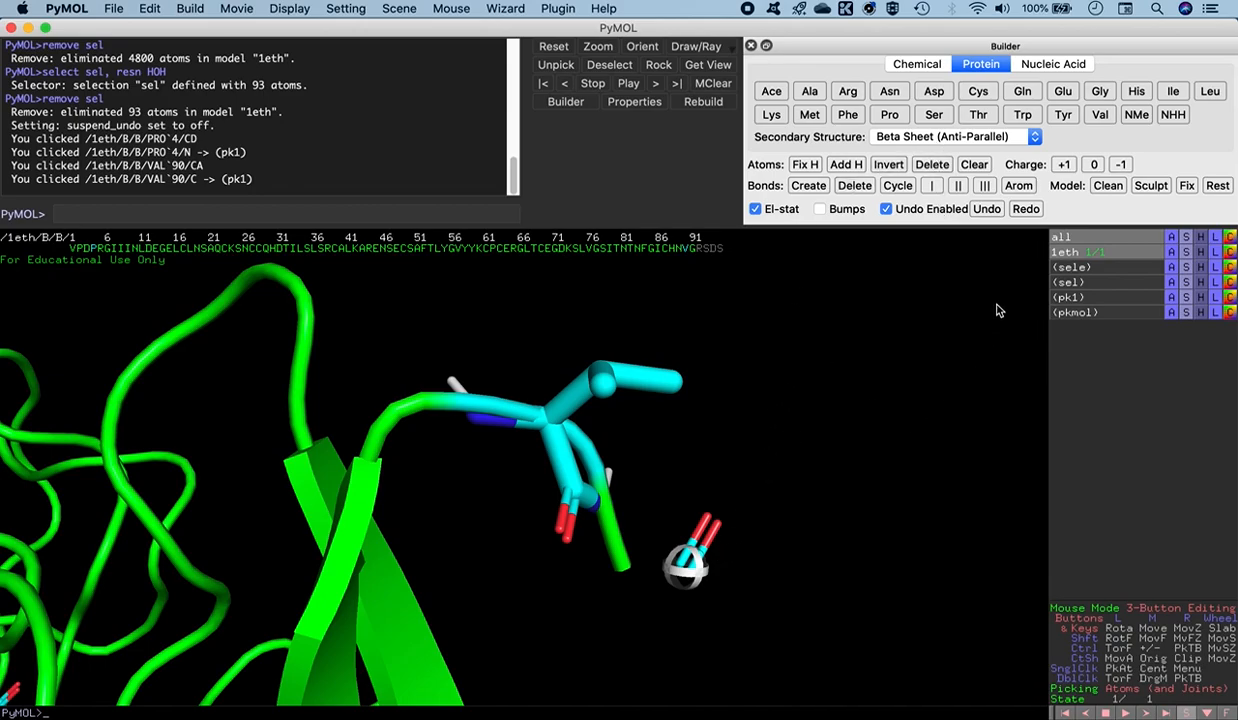
left_click(849, 93)
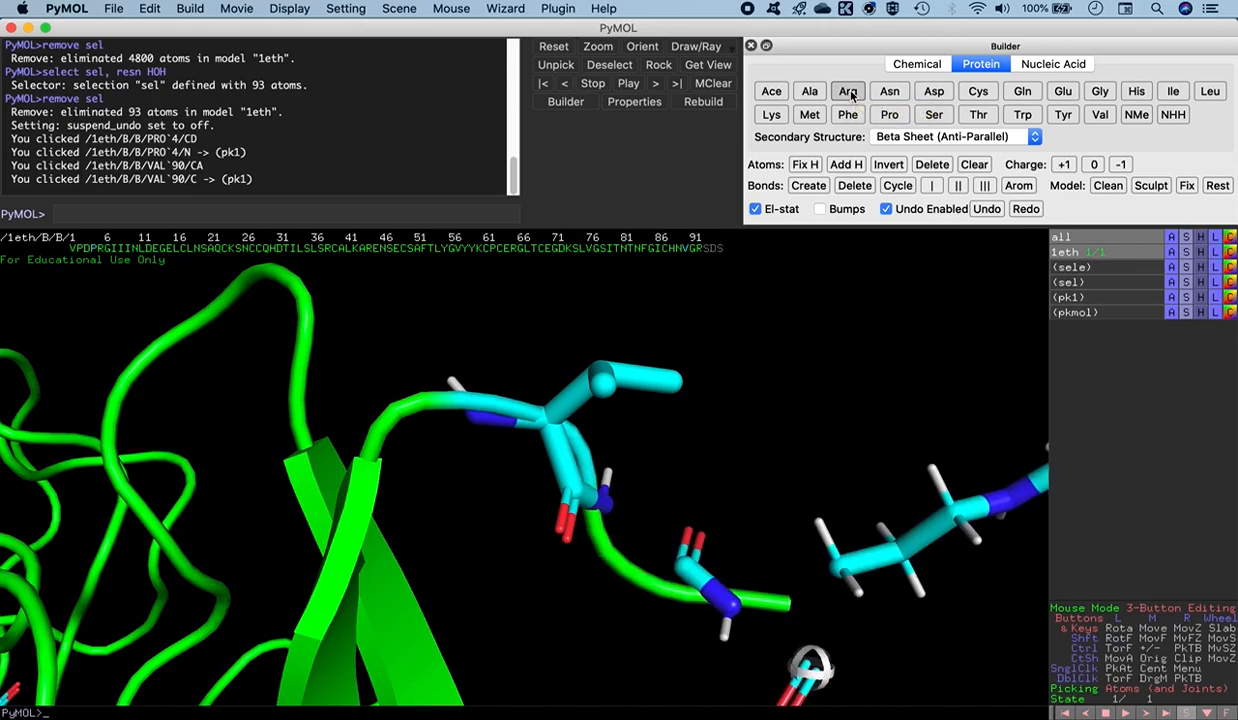
left_click_drag(638, 602, 622, 553)
middle_click_drag(640, 577, 582, 522)
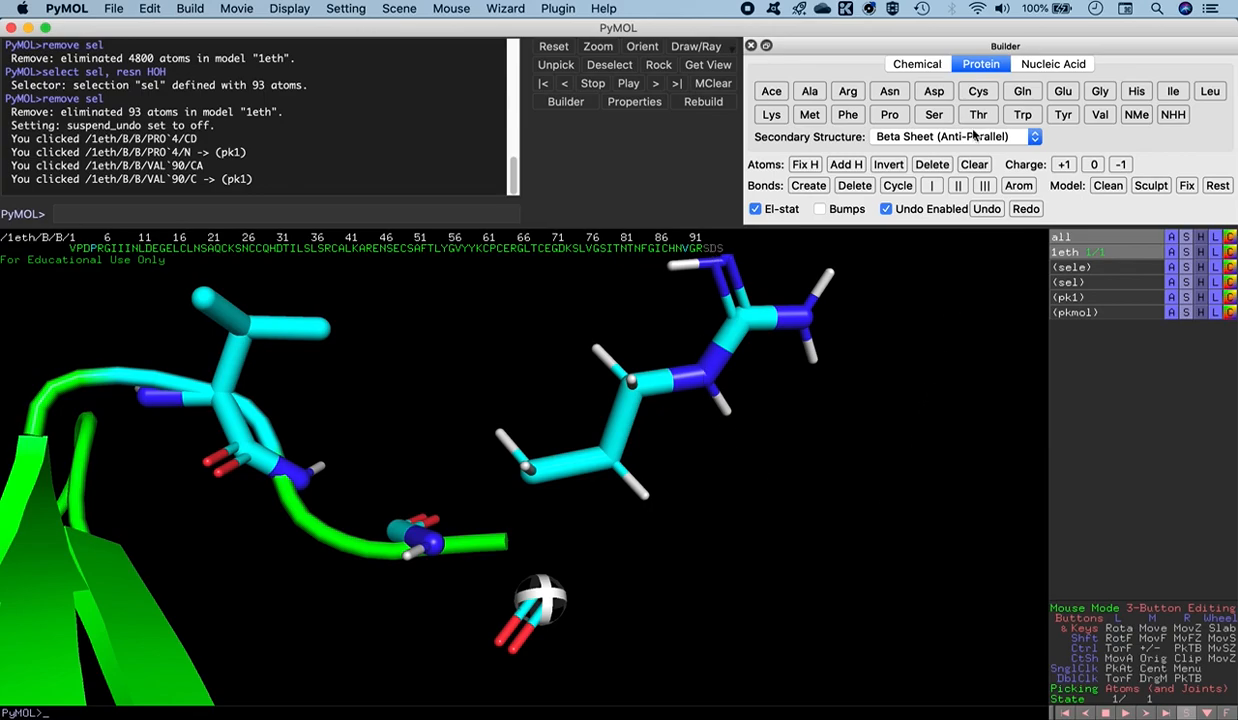
left_click(930, 116)
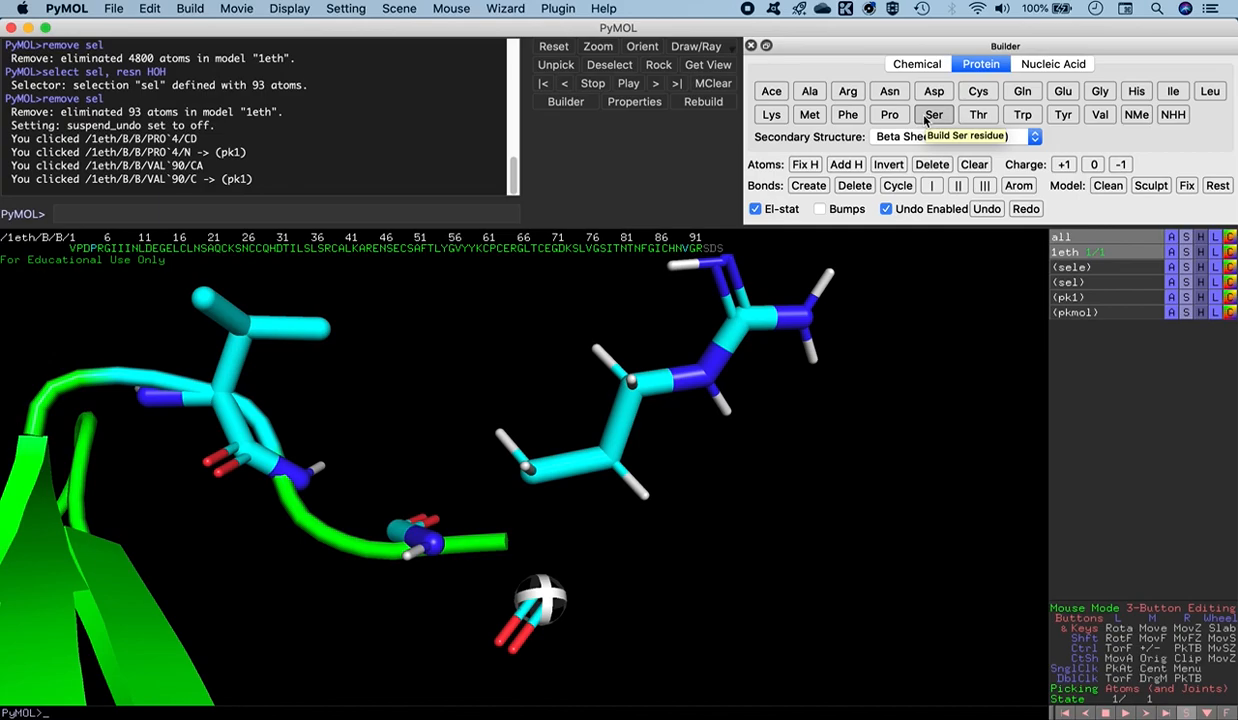
left_click(928, 117)
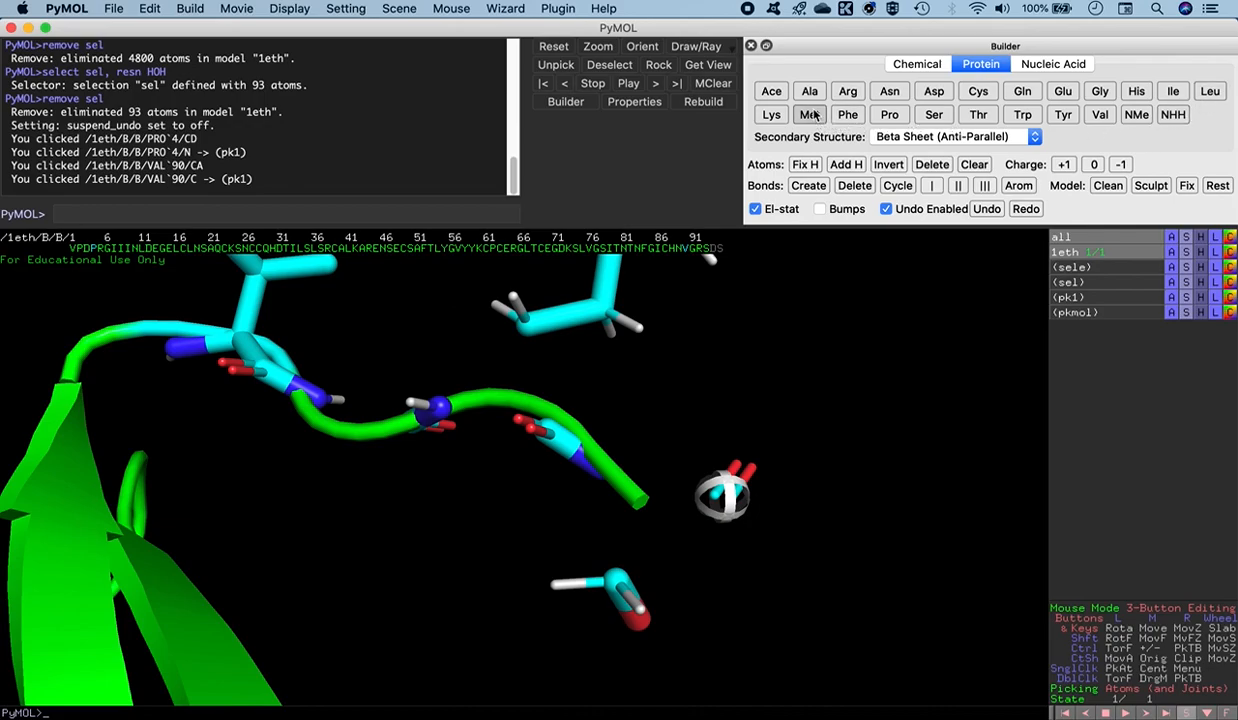
left_click(934, 92)
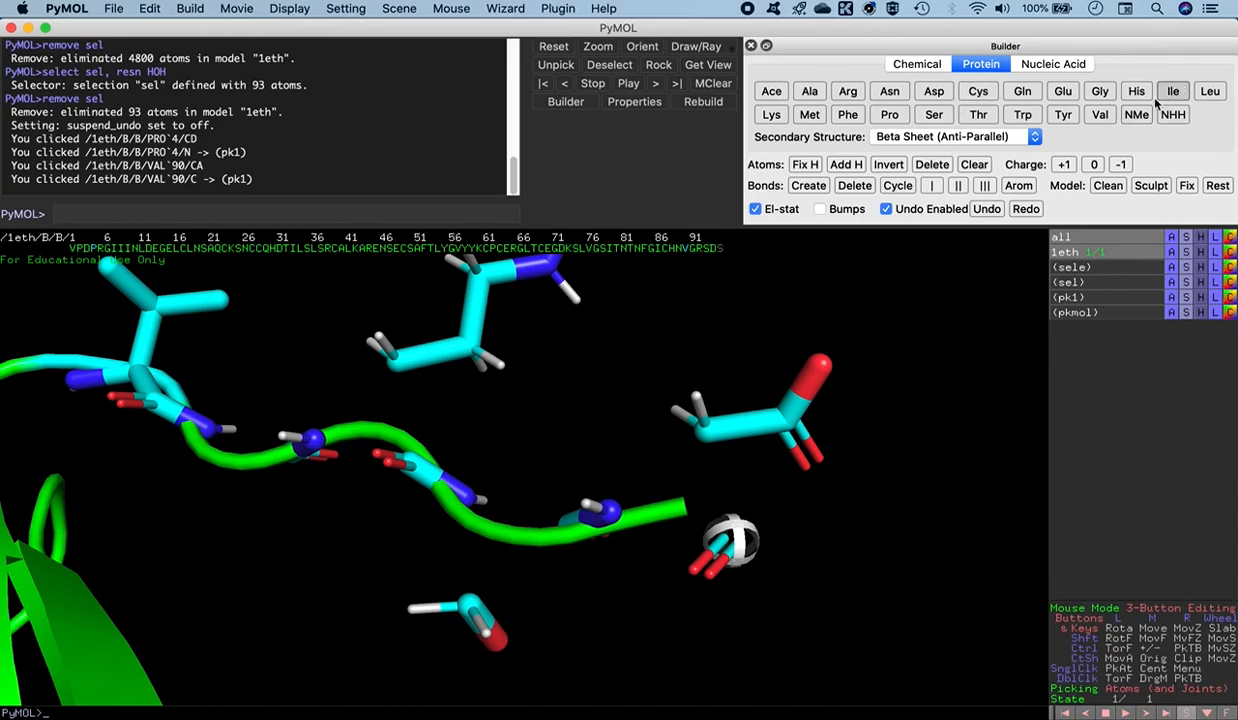
left_click(930, 114)
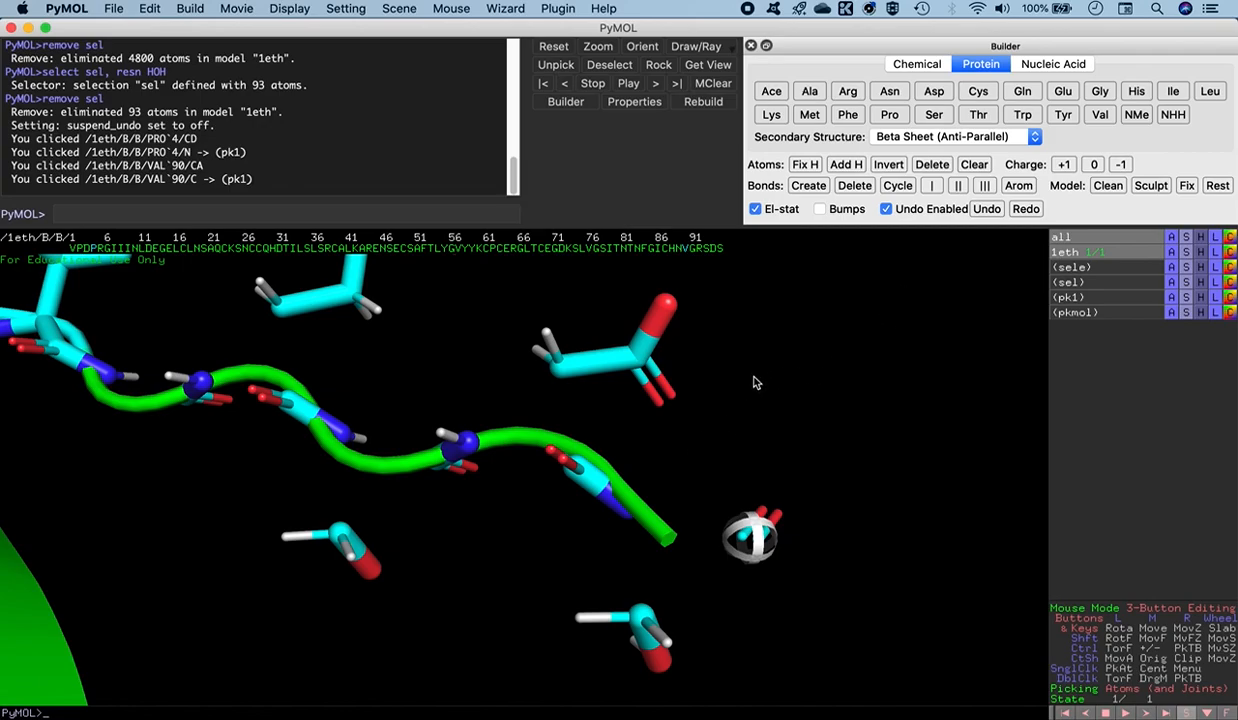
Select the added C-terminal residues G, R, S, D and S in the sequence and show them as licorice.
left_click_drag(693, 250, 721, 251)
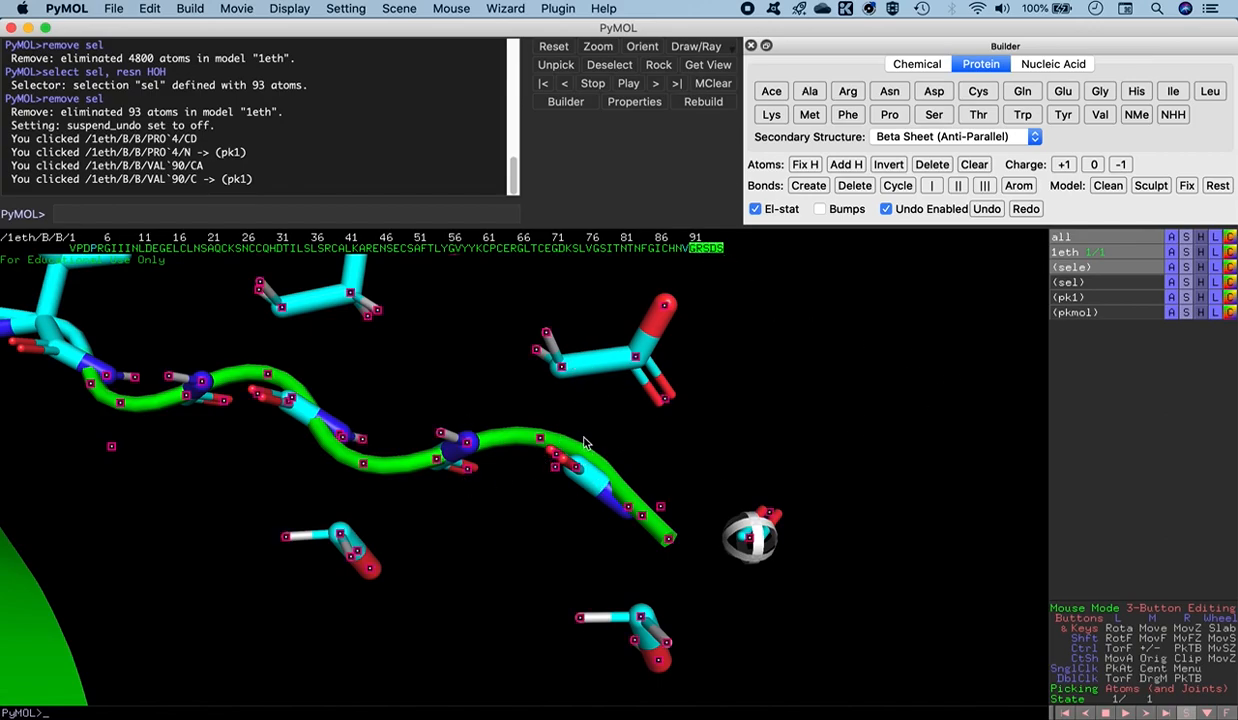
left_click(1187, 269)
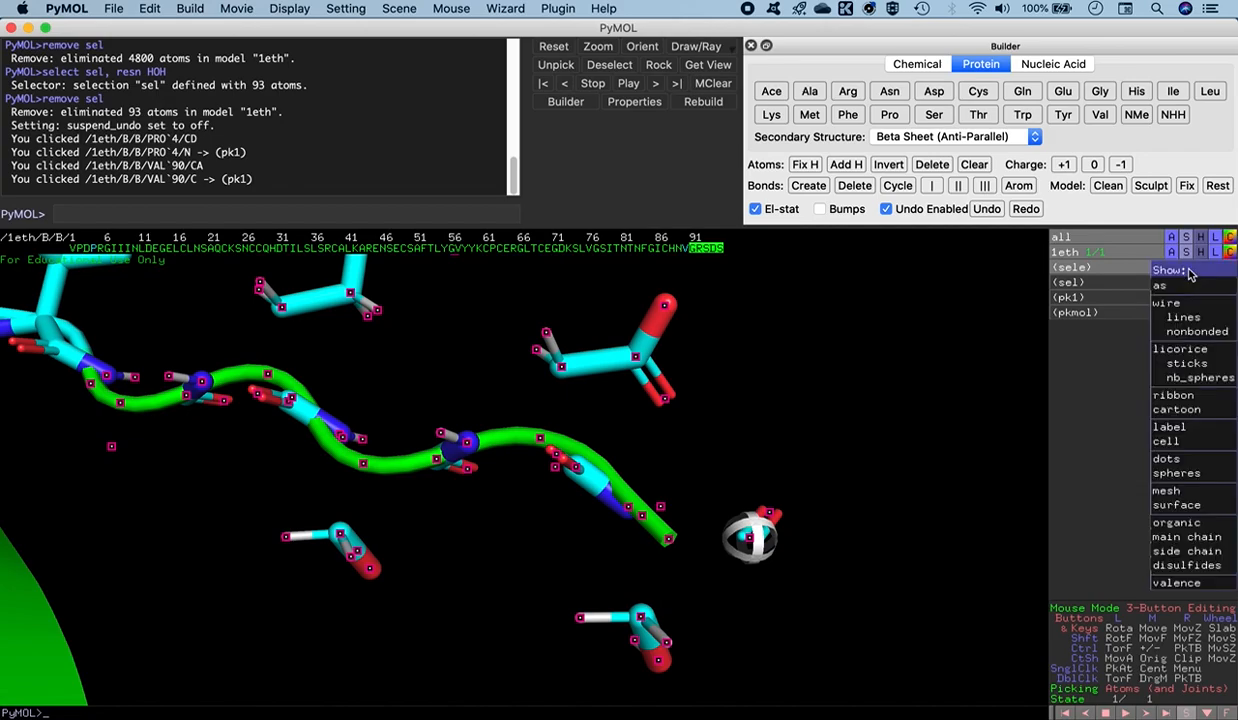
left_click(1182, 349)
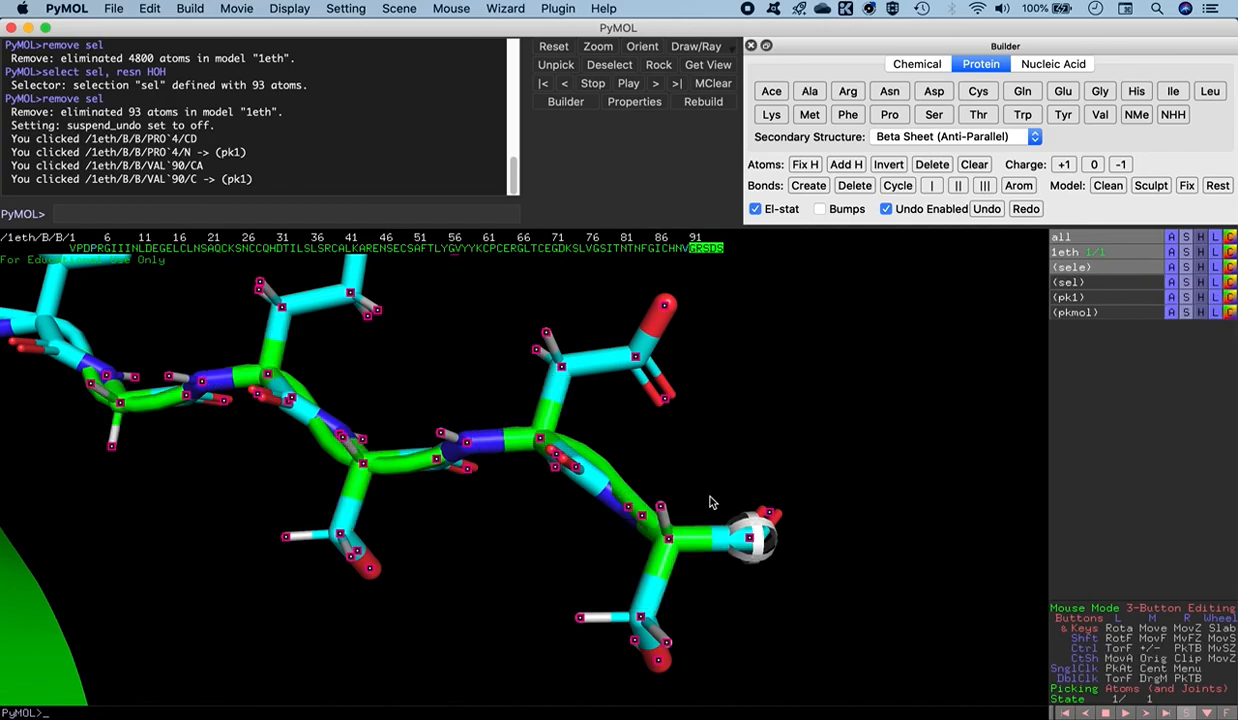
Clear the residue selection and examine the whole chain with both extended termini.
left_click_drag(650, 420, 460, 590)
right_click_drag(801, 437, 705, 527)
left_click_drag(707, 566, 437, 370)
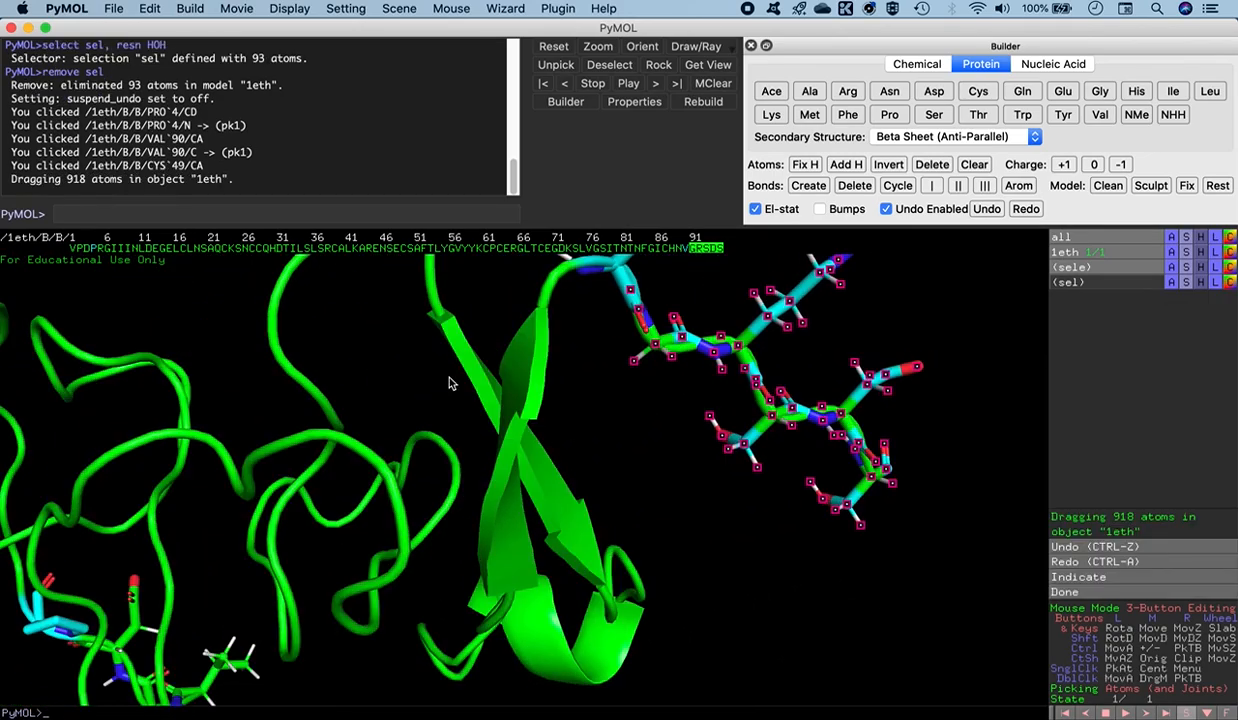
left_click_drag(363, 546, 622, 491)
right_click_drag(611, 499, 580, 359)
left_click_drag(580, 359, 637, 525)
left_click(754, 542)
left_click_drag(753, 538, 750, 552)
left_click_drag(478, 551, 462, 458)
middle_click_drag(530, 573, 530, 489)
left_click_drag(527, 487, 528, 494)
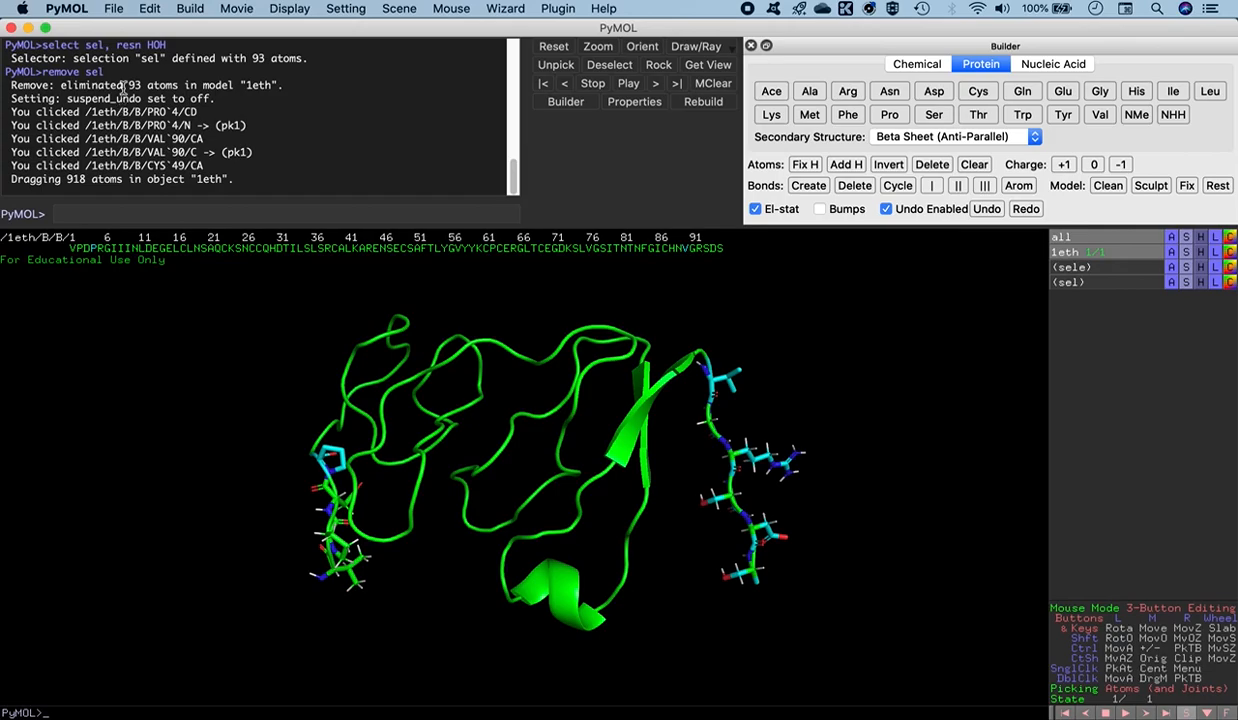
Start exporting the enabled molecule, choosing to write HEADER for every object in the PDB options.
left_click(116, 10)
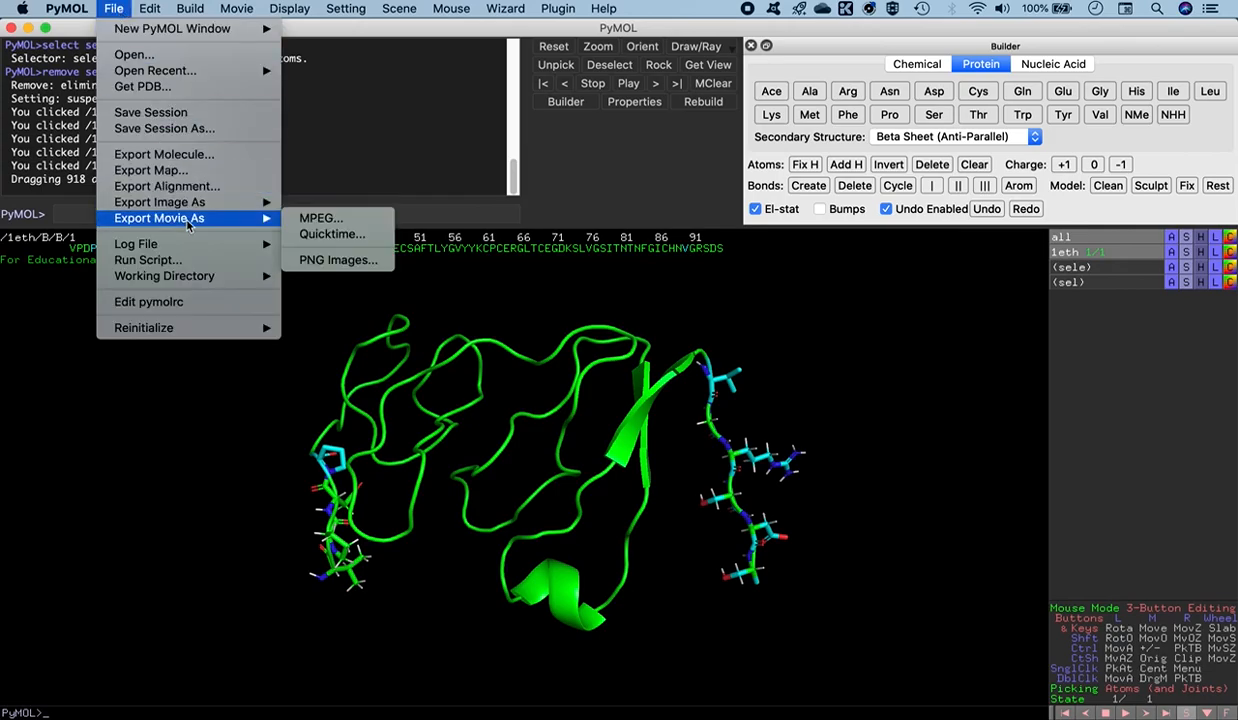
left_click(160, 155)
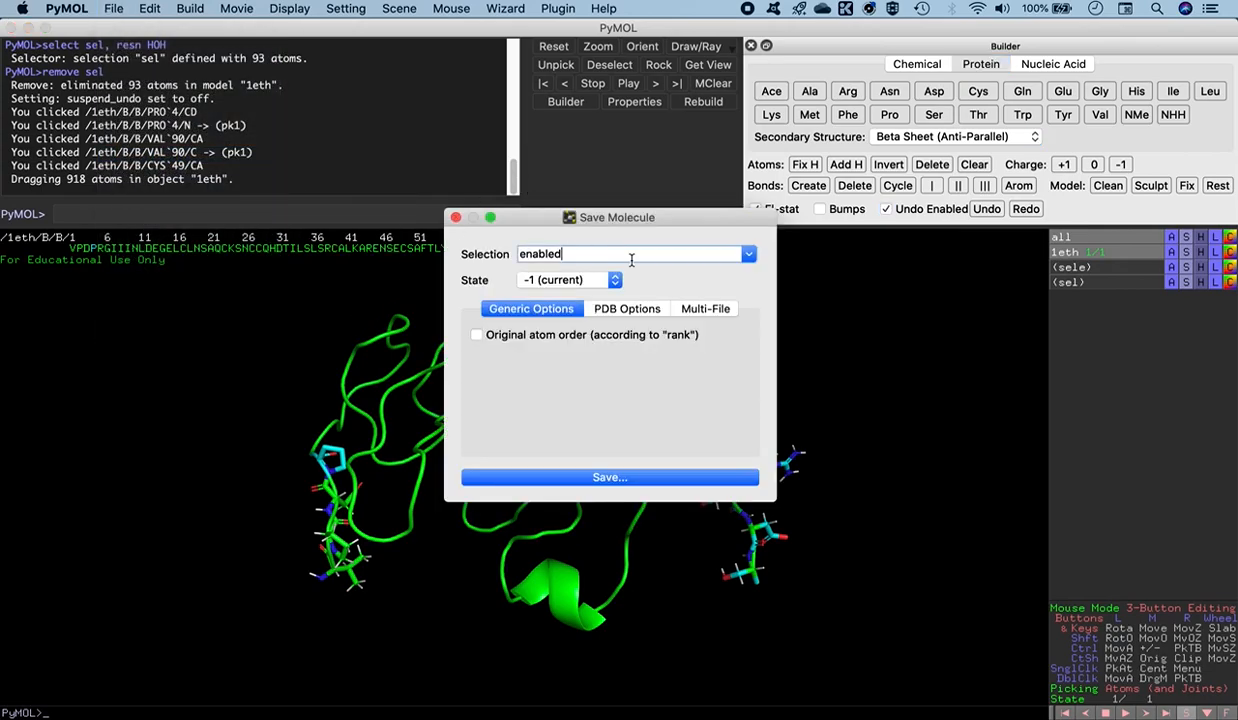
left_click_drag(628, 219, 507, 139)
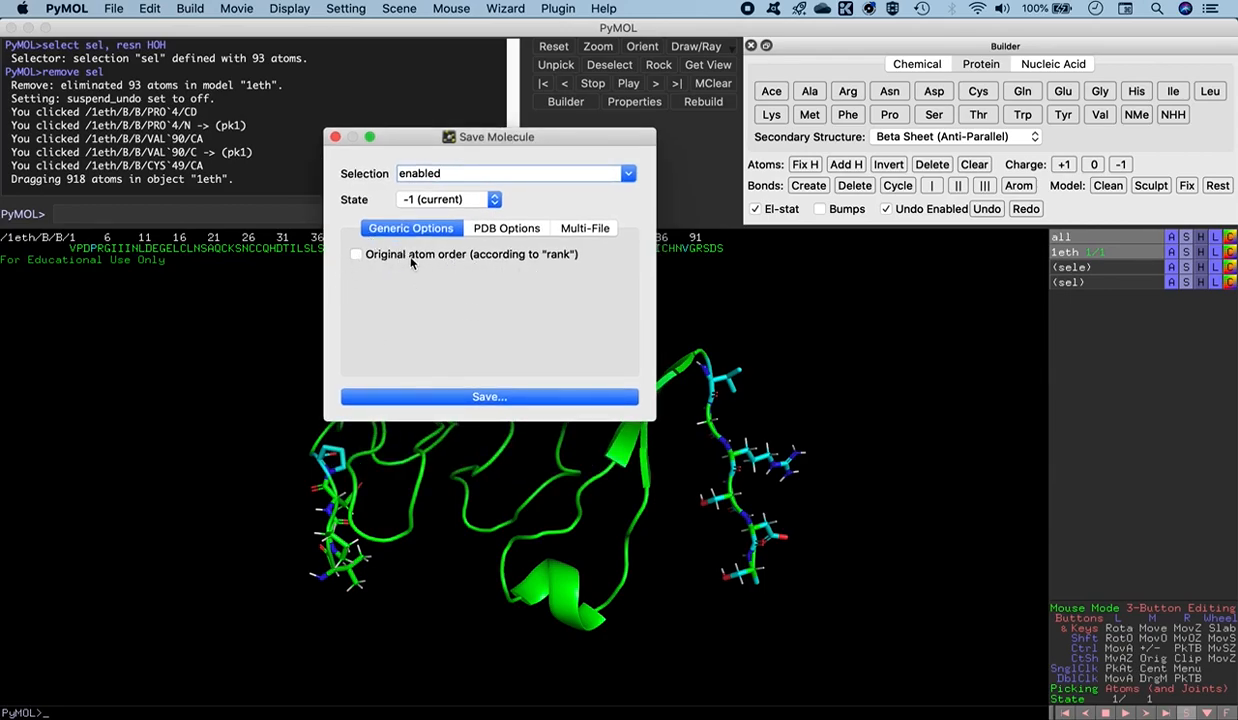
left_click(486, 229)
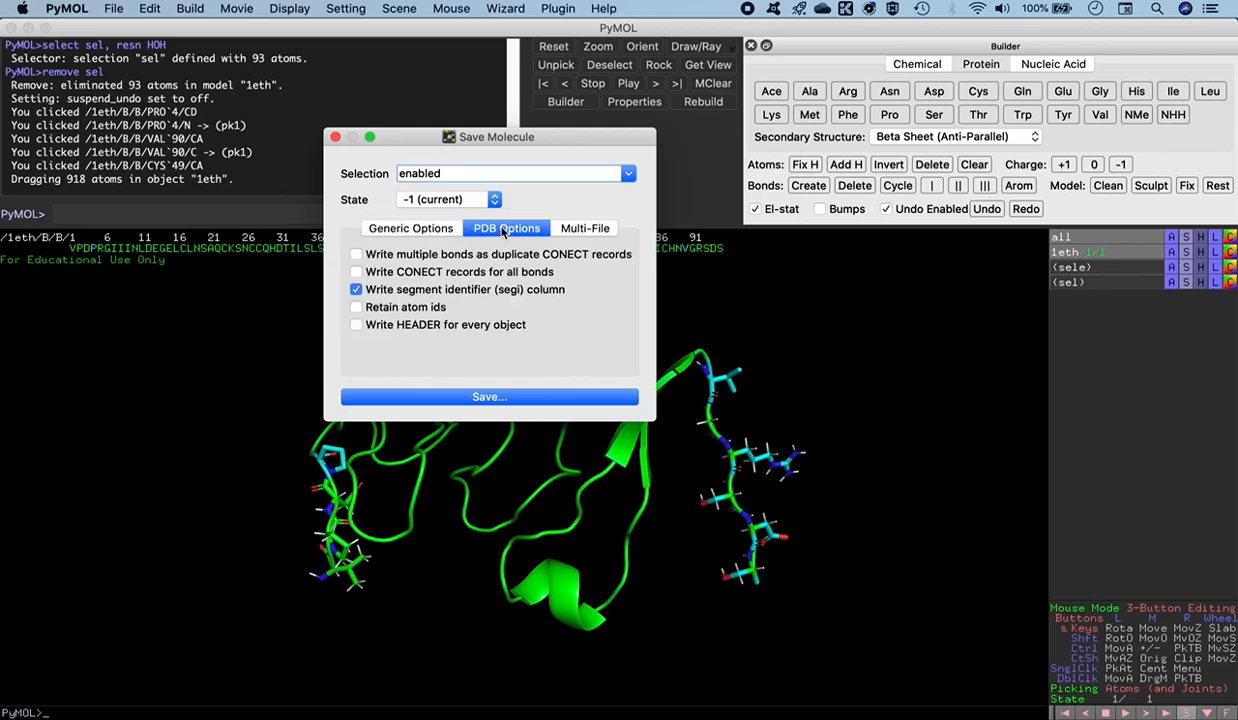
left_click(378, 324)
left_click(489, 397)
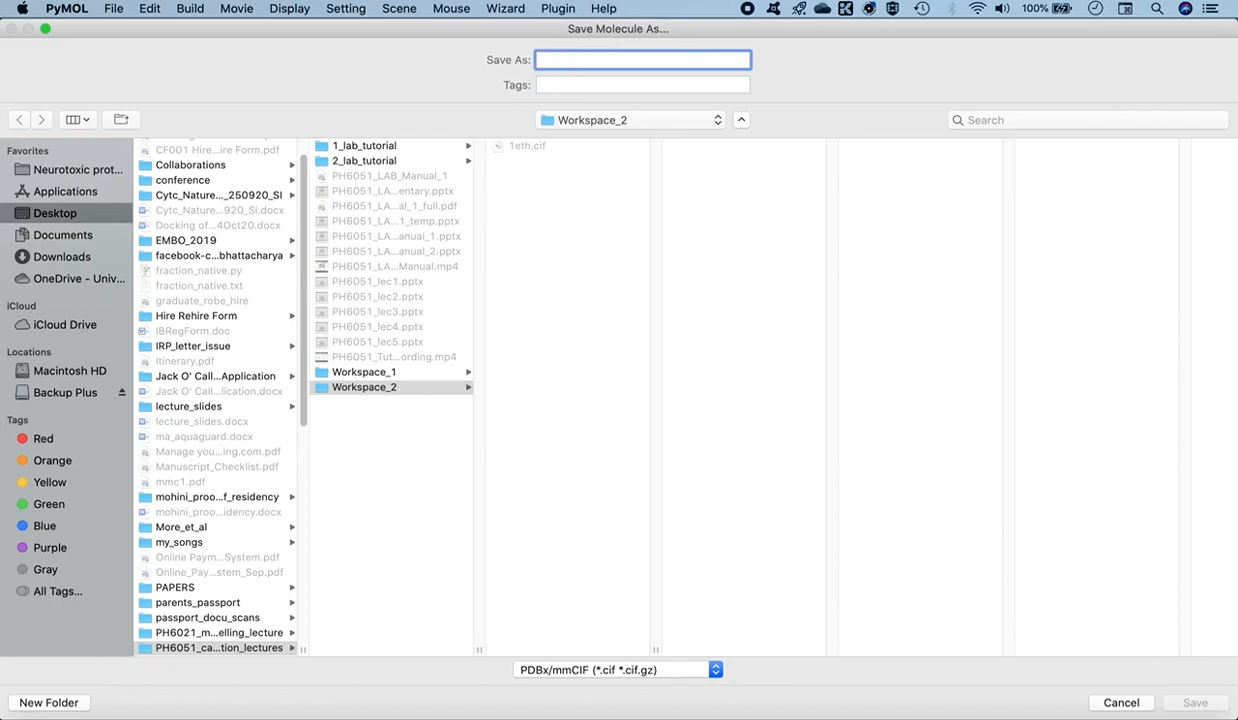
Save the molecule in PDB format as 1eth_mod.pdb in the Workspace_2 folder.
type("1eth_mod")
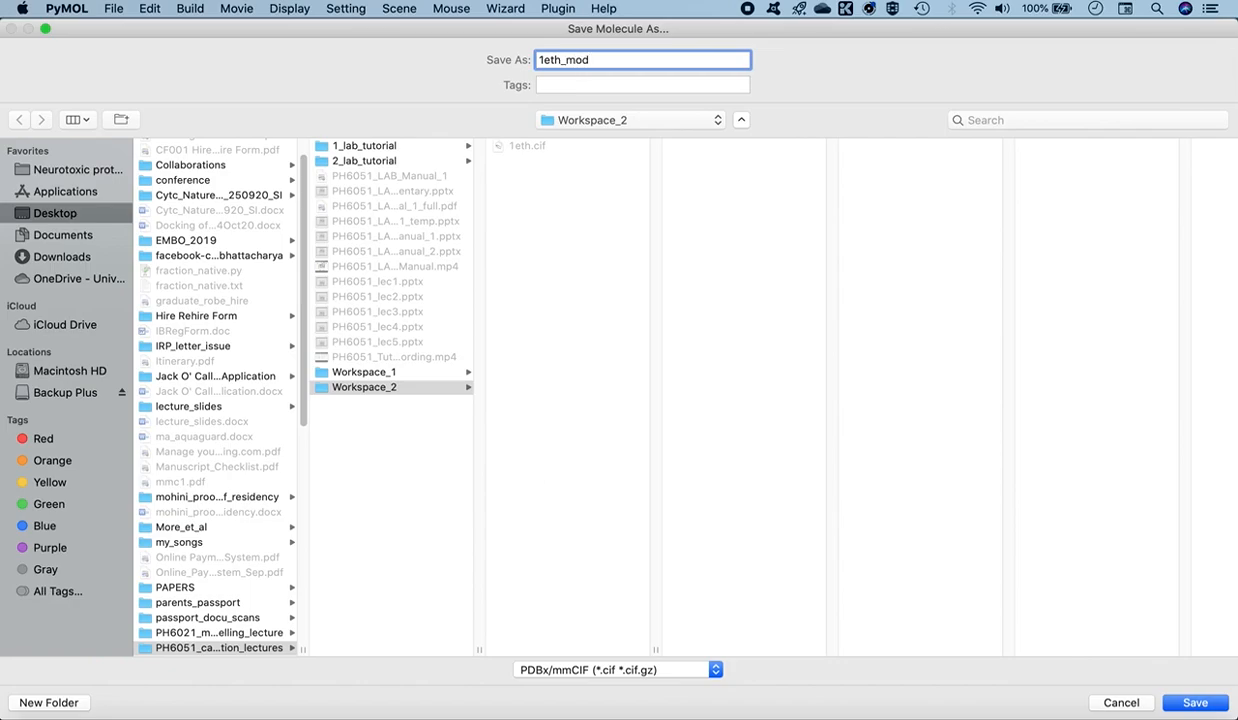
left_click(651, 677)
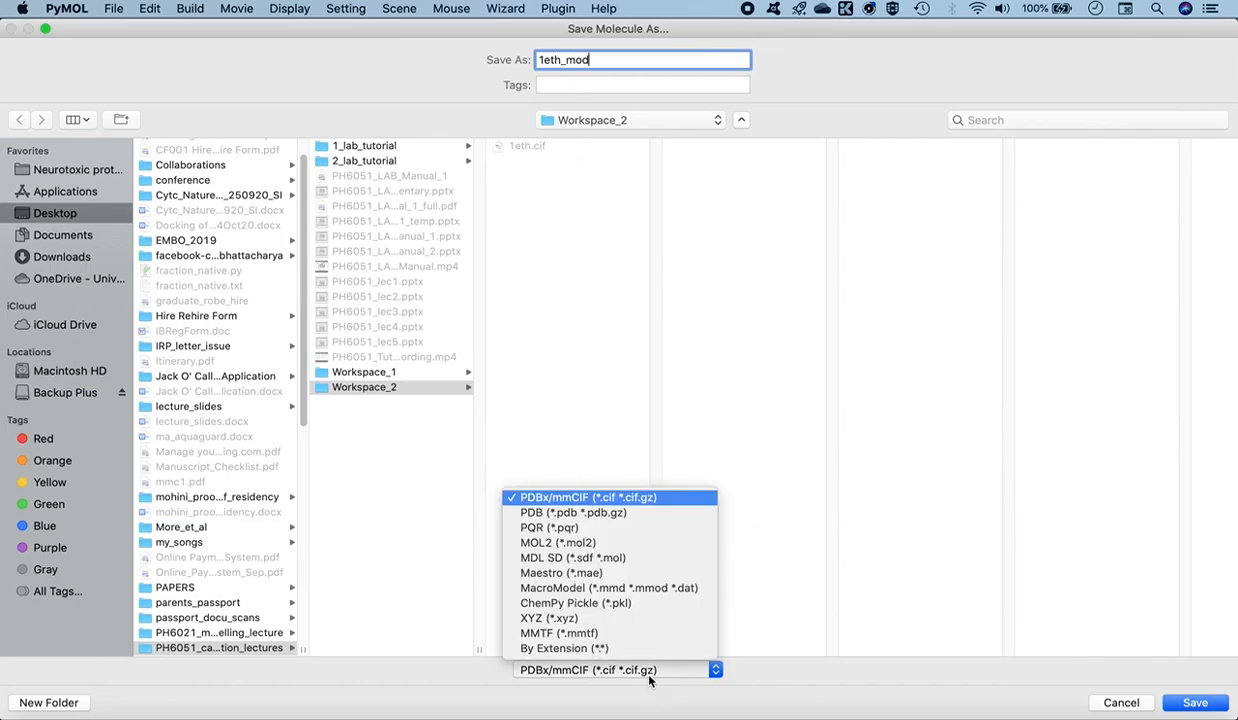
left_click(585, 512)
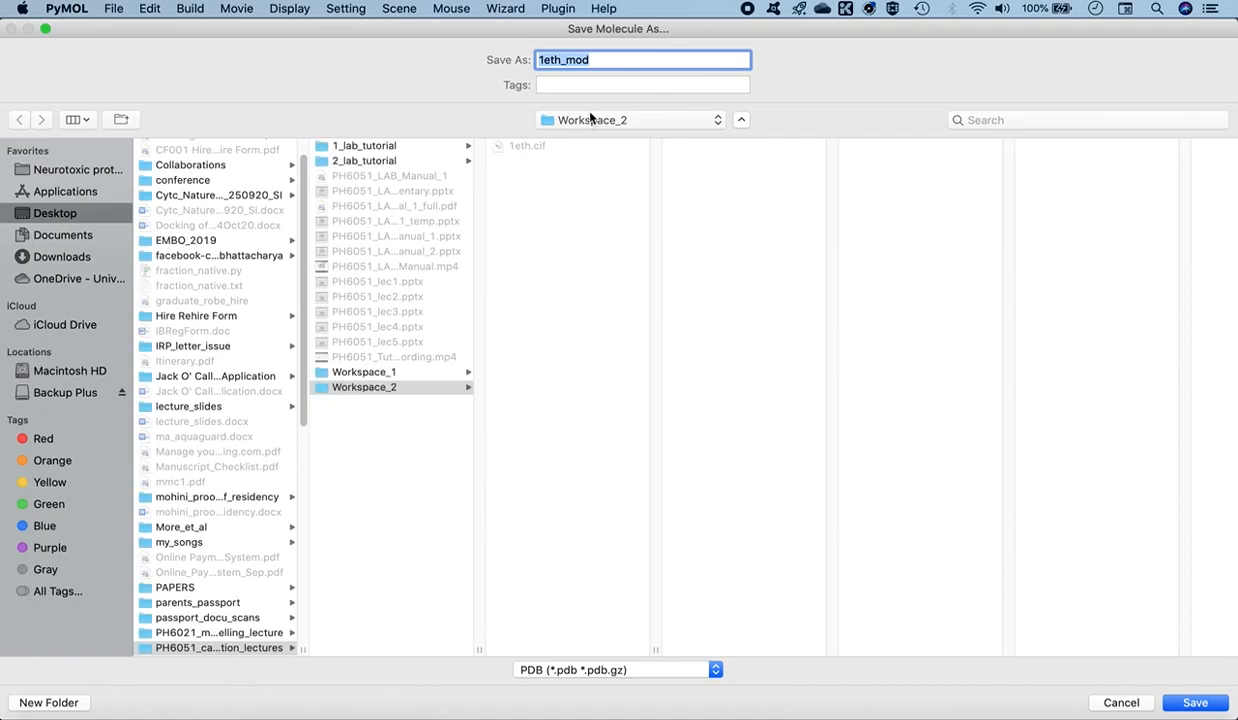
left_click(597, 60)
type(".pdb")
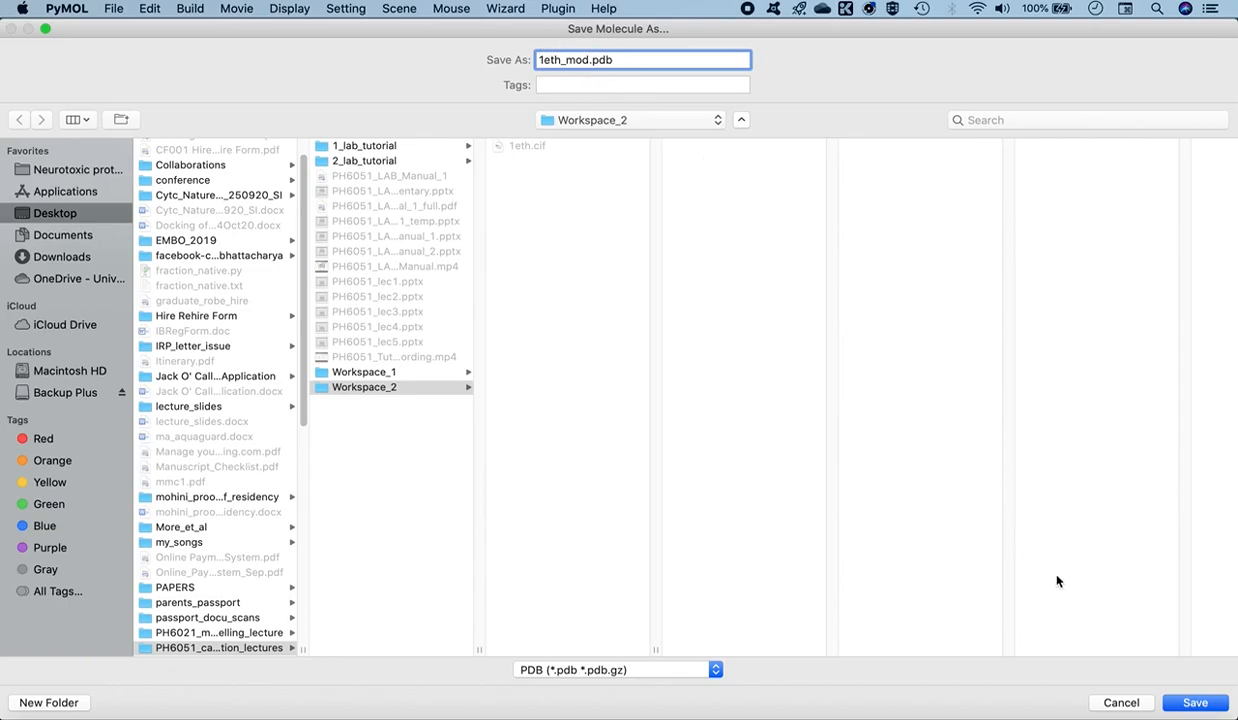
left_click(1189, 705)
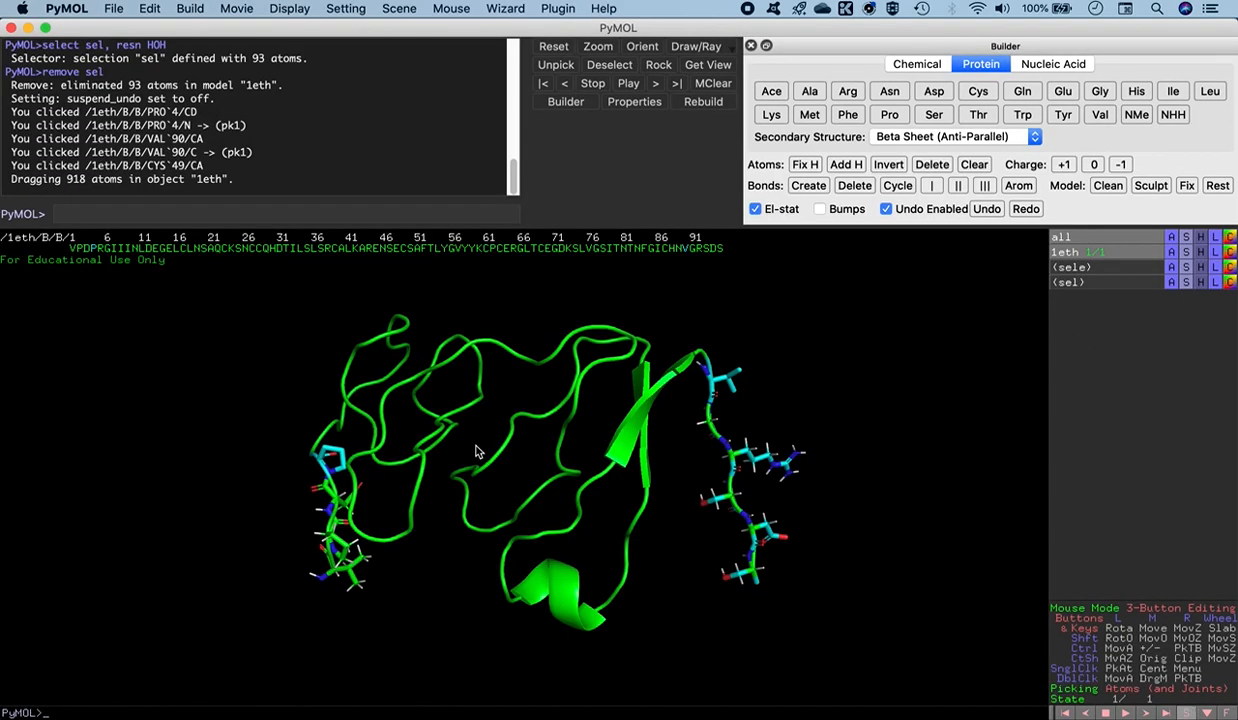
Close the PyMOL session, switch to iTerm2 and run pymol 1eth_mod.pdb to reopen the saved structure in a maximized window.
left_click_drag(514, 460, 538, 482)
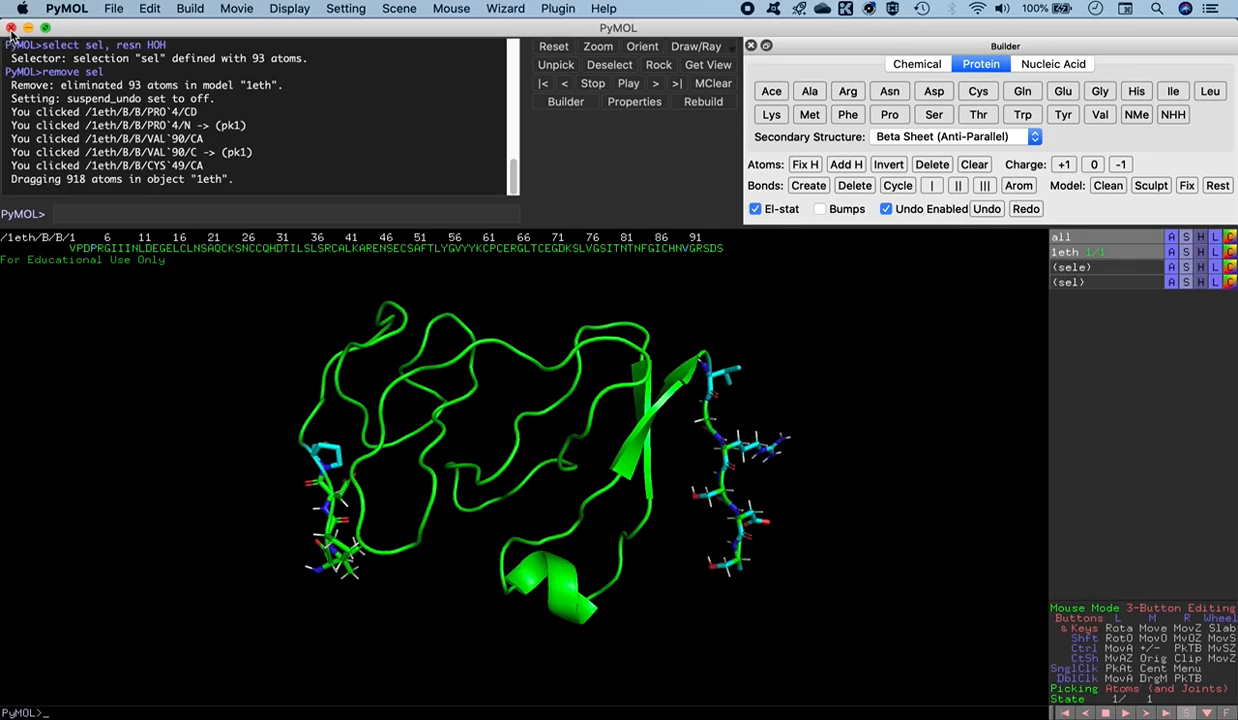
left_click(11, 27)
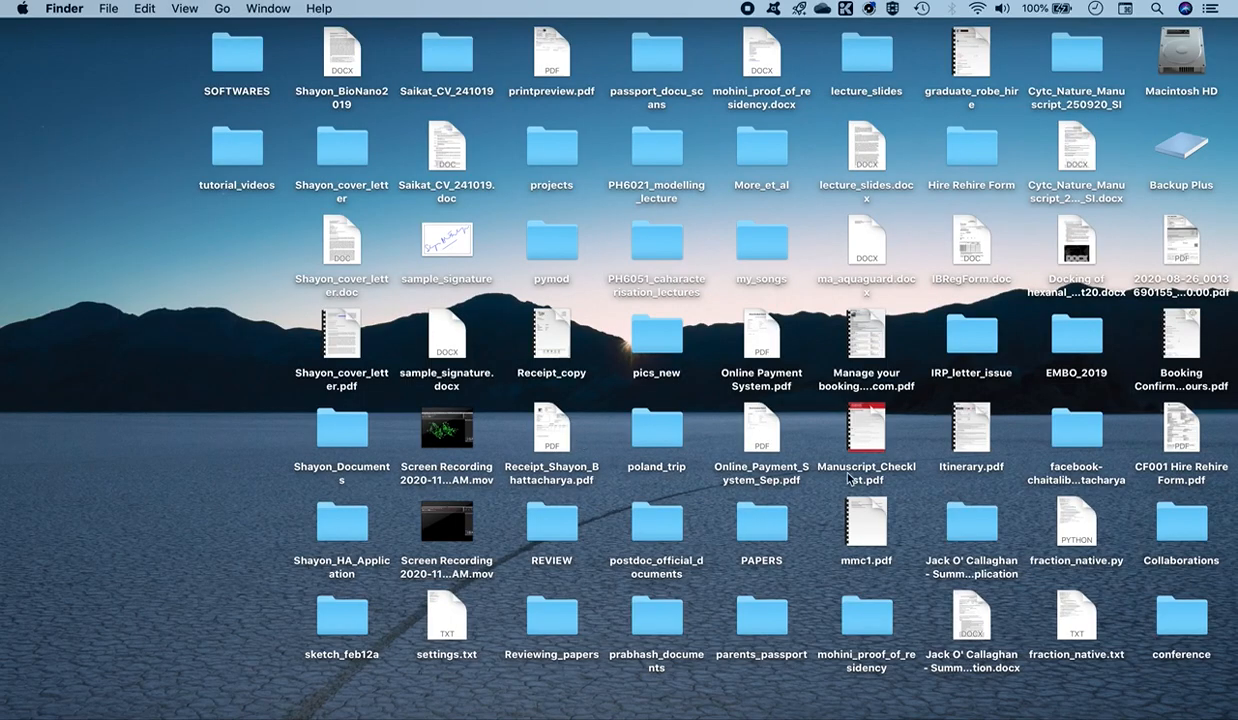
left_click(1081, 708)
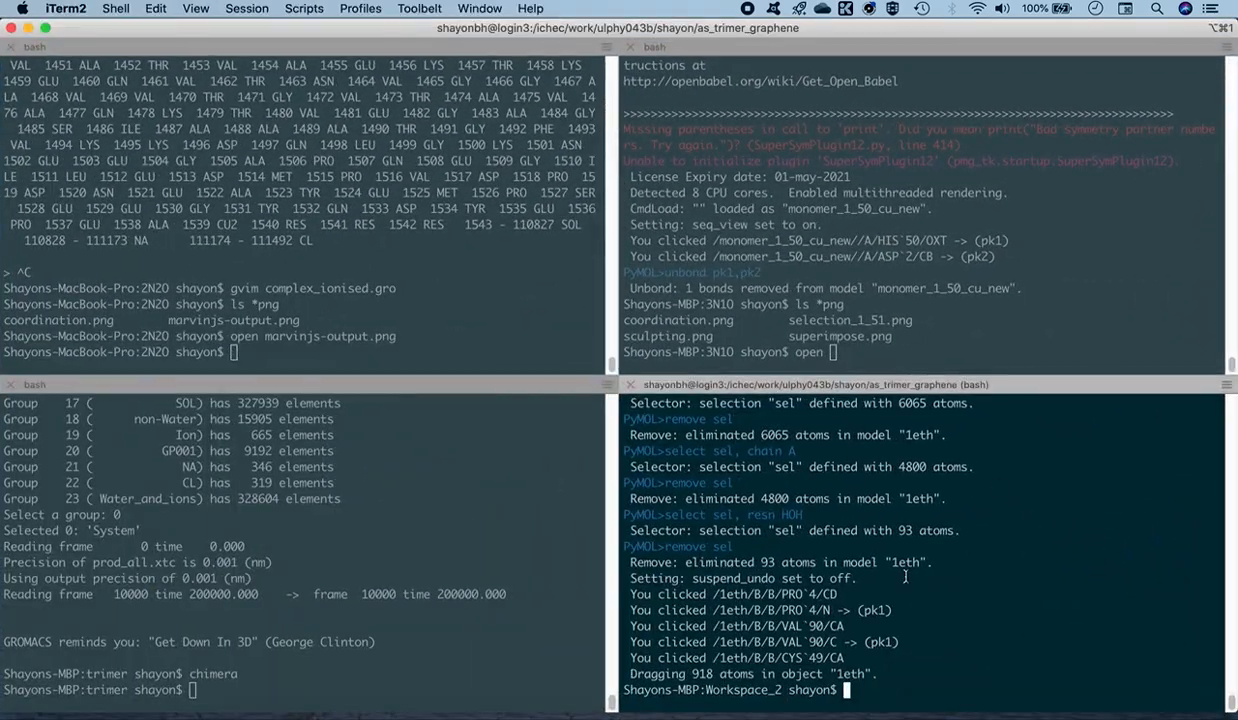
type("pymol 1eth_mod.pdb")
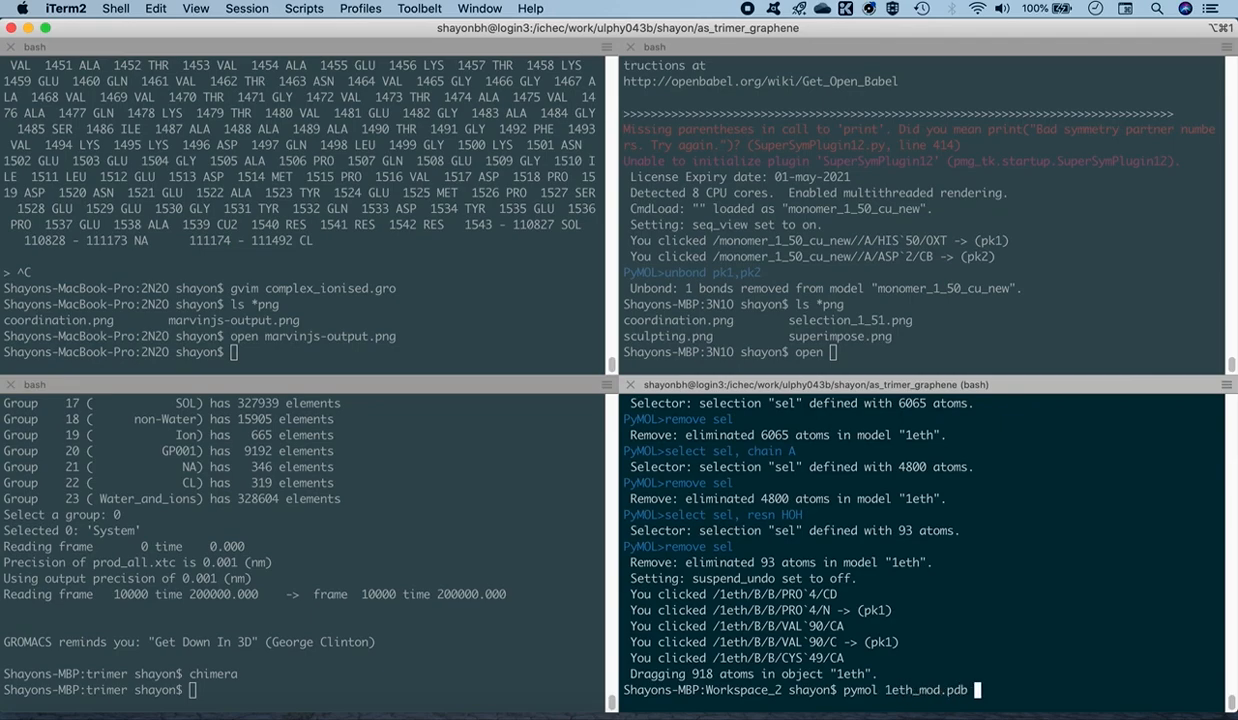
key("Return")
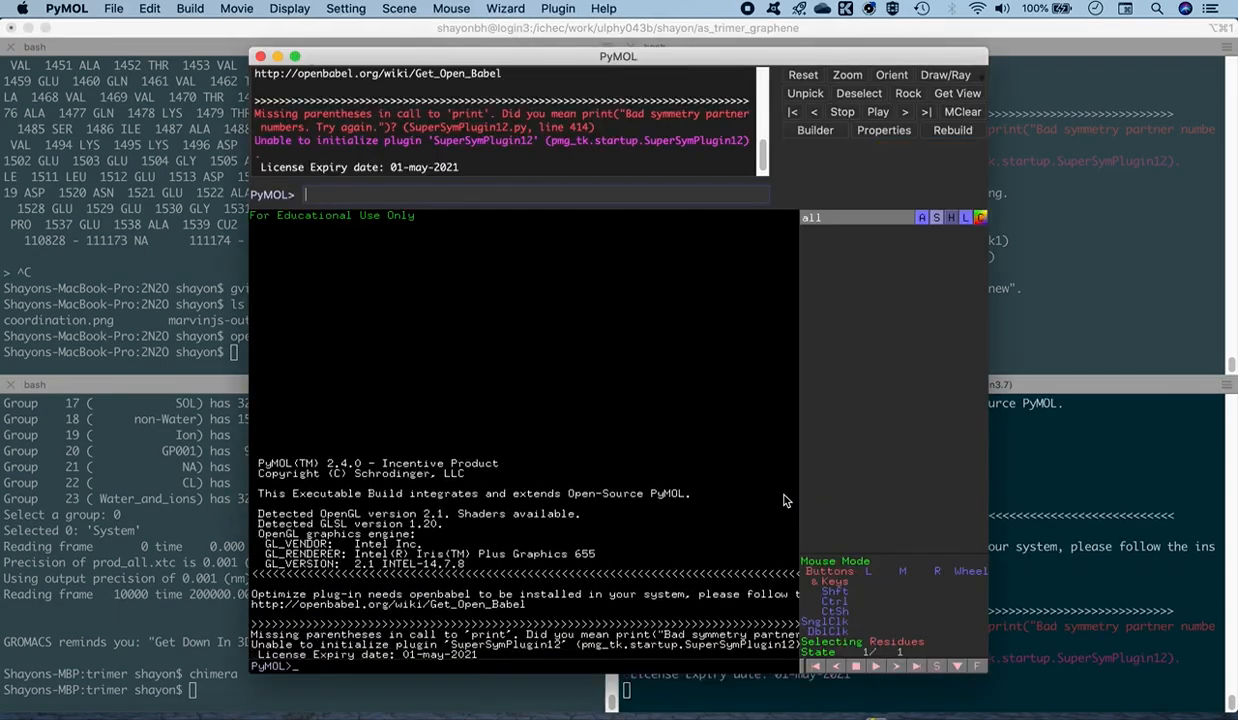
left_click_drag(570, 376, 467, 437)
left_click_drag(583, 436, 561, 215)
double_click(675, 65)
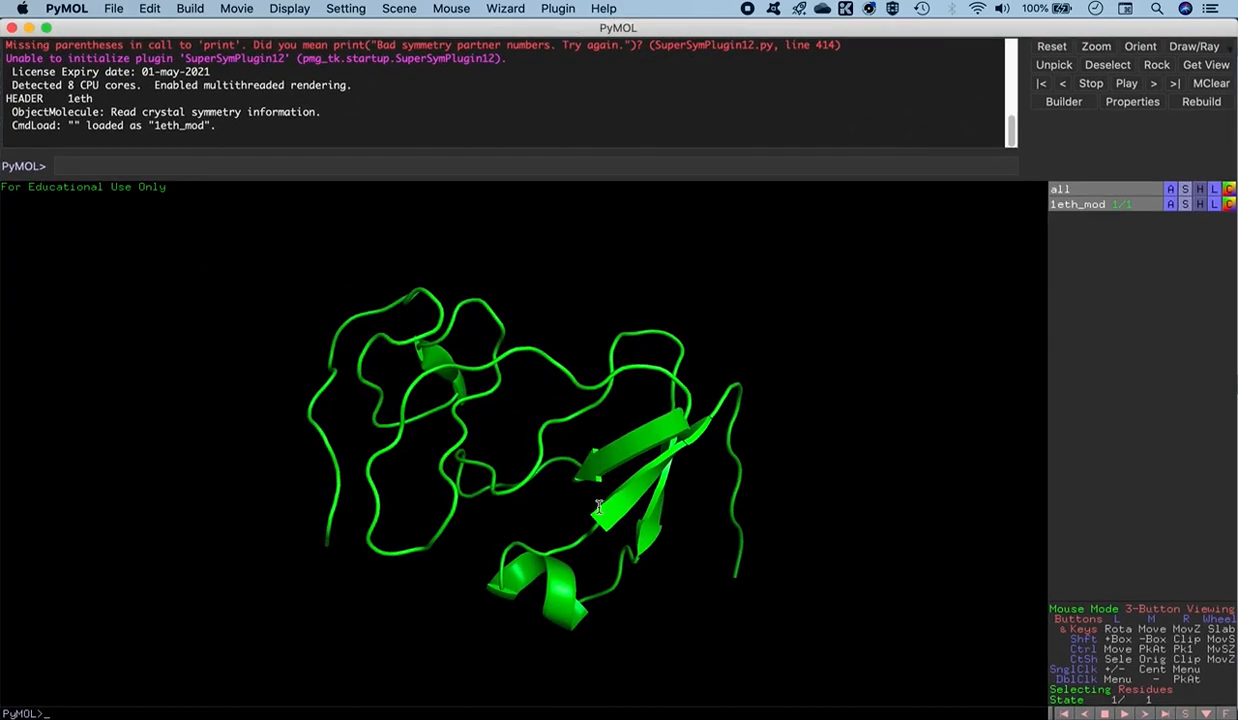
Display the sequence of 1eth_mod and select the added terminal residues V, P, D and G, R, S, D, S.
left_click_drag(541, 474, 489, 455)
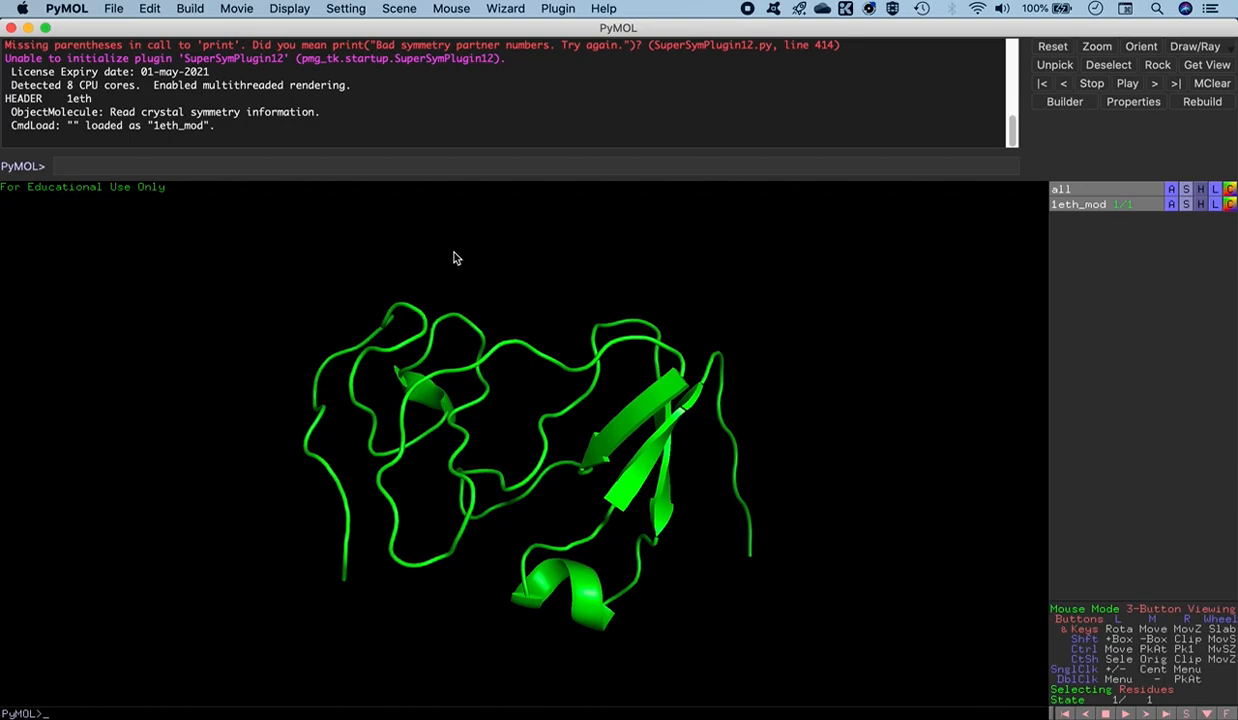
left_click(277, 8)
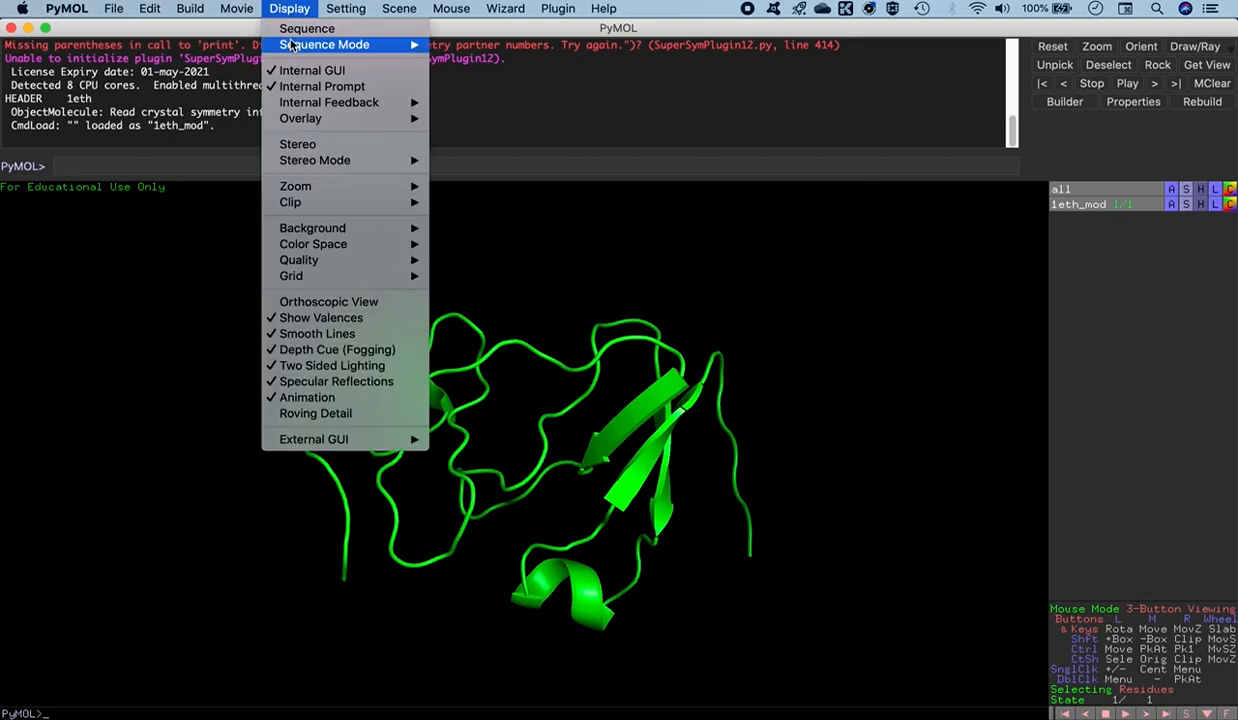
left_click(294, 33)
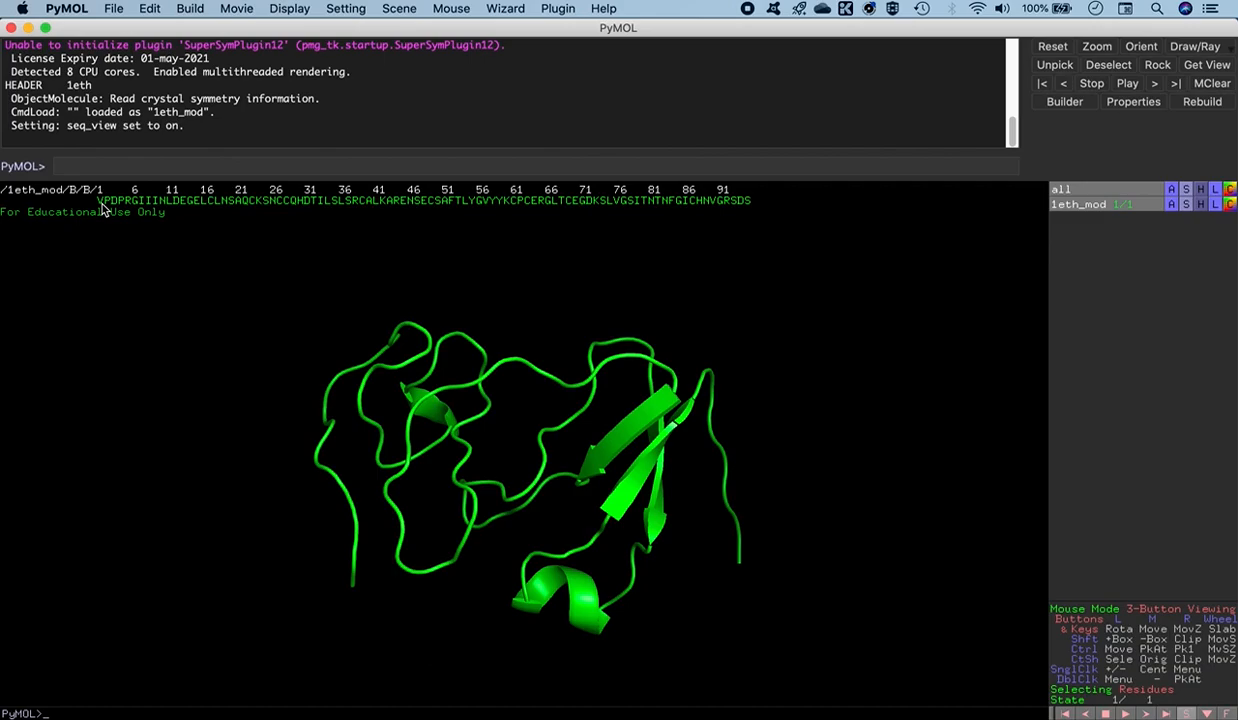
left_click_drag(101, 201, 115, 202)
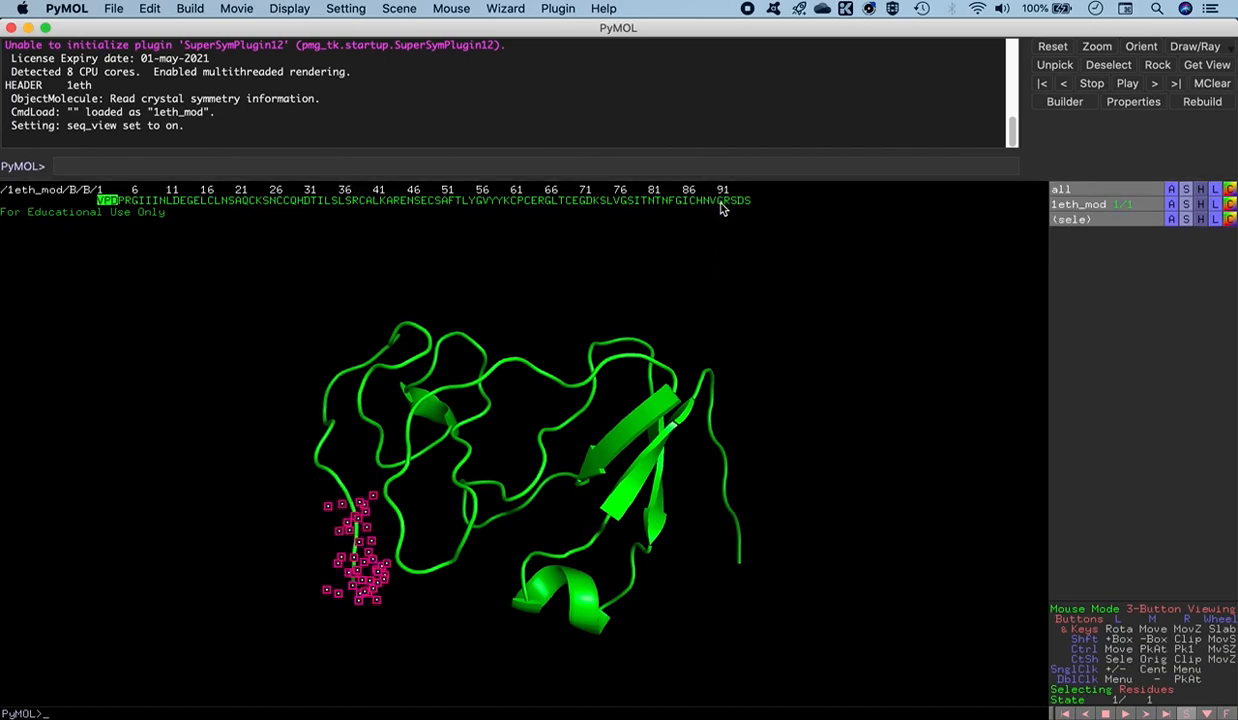
left_click_drag(720, 201, 748, 212)
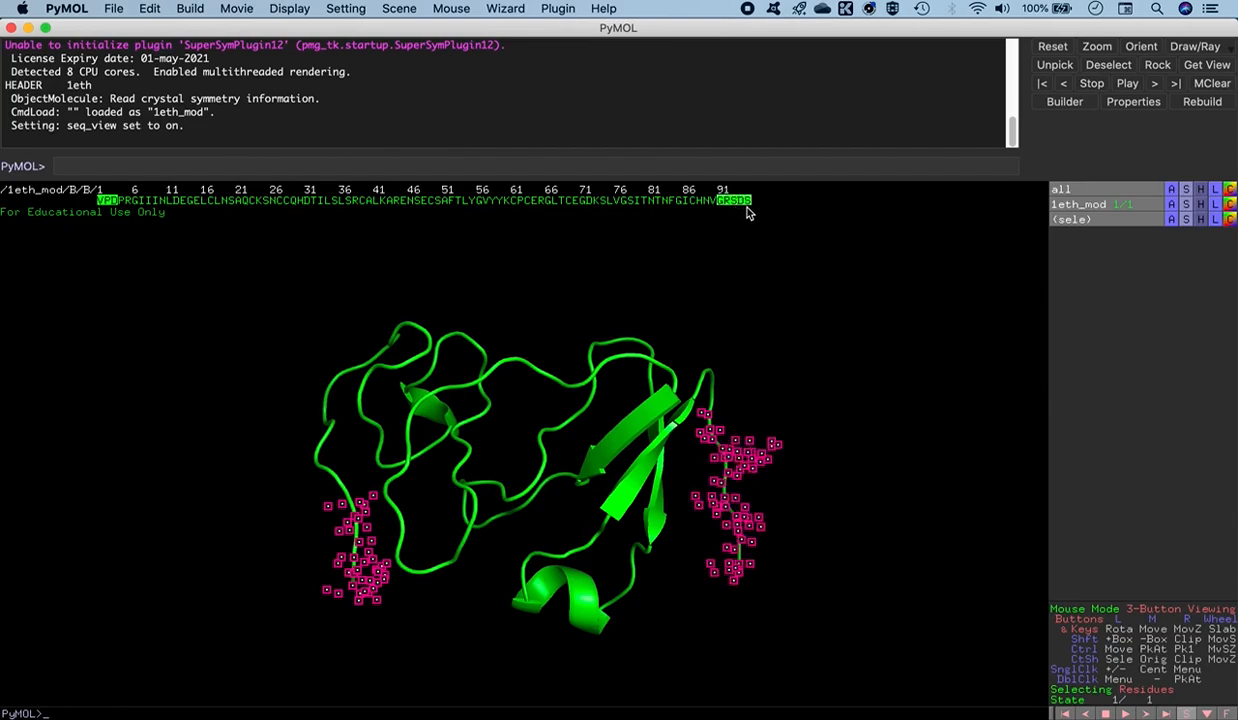
left_click_drag(533, 290, 551, 336)
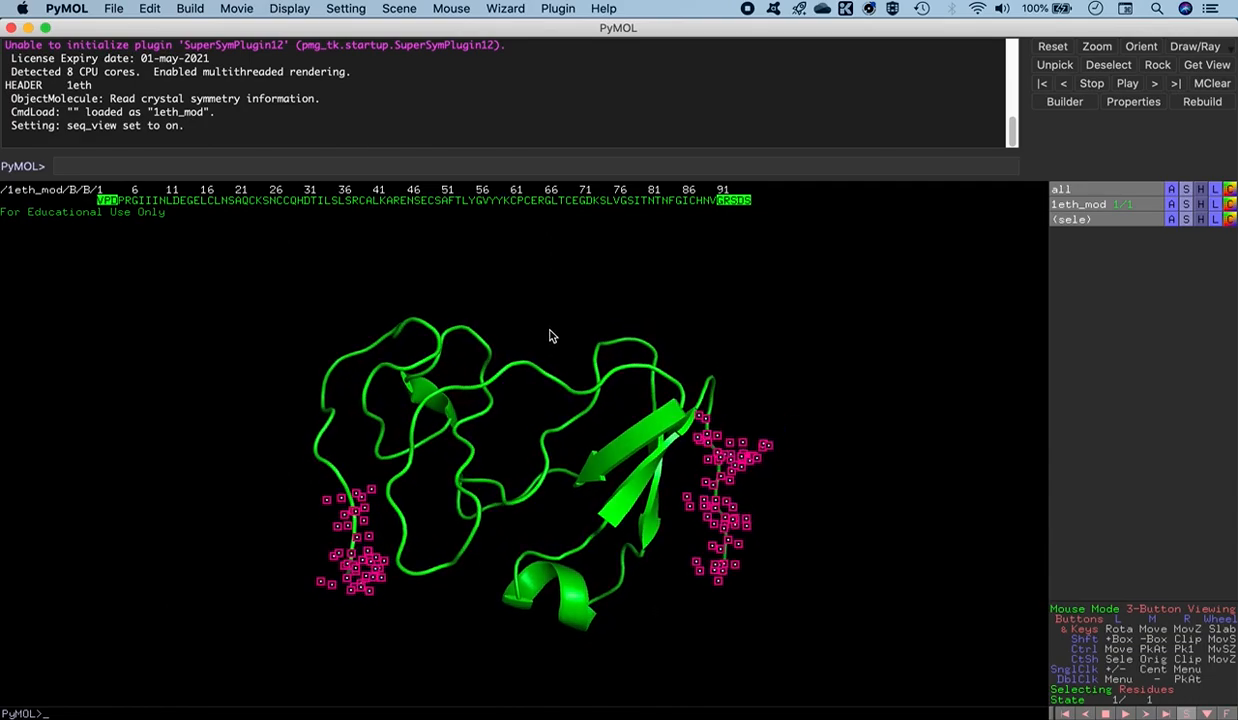
Clear the residue selection and examine the extended N- and C-terminal loops from several angles.
left_click(555, 316)
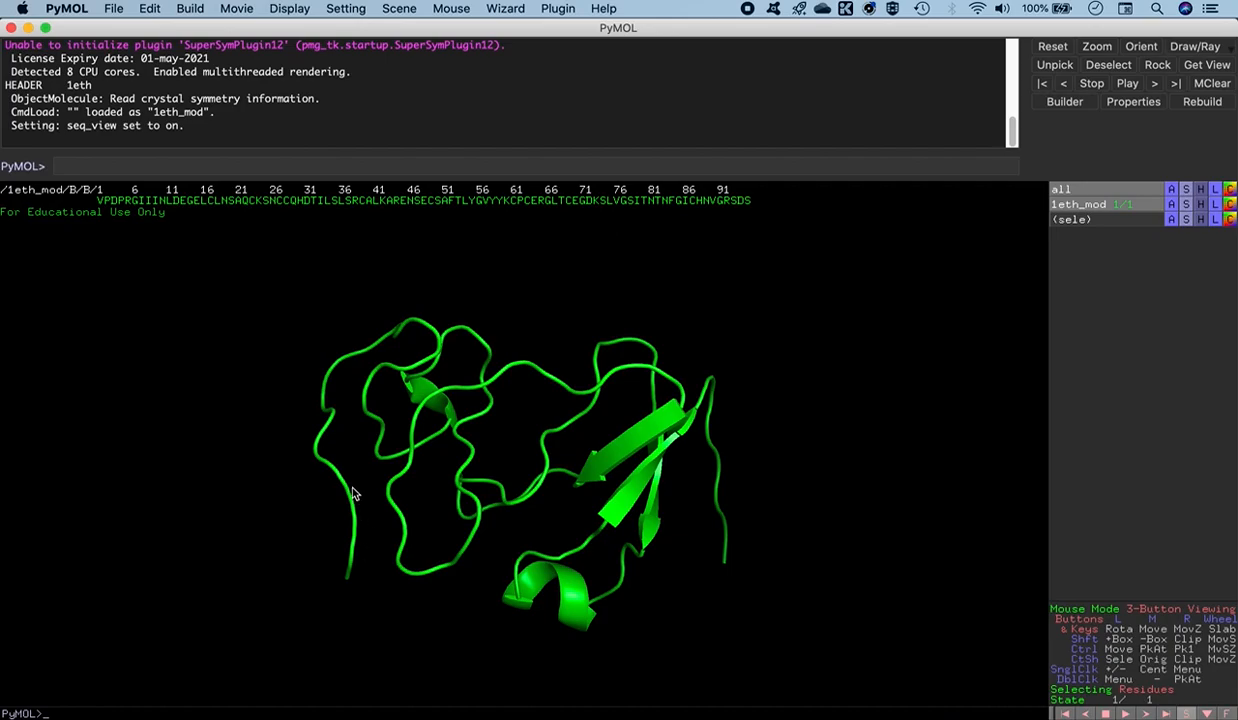
mouse_move(426, 508)
left_mouse_down()
mouse_move(443, 513)
mouse_move(429, 513)
left_mouse_up()
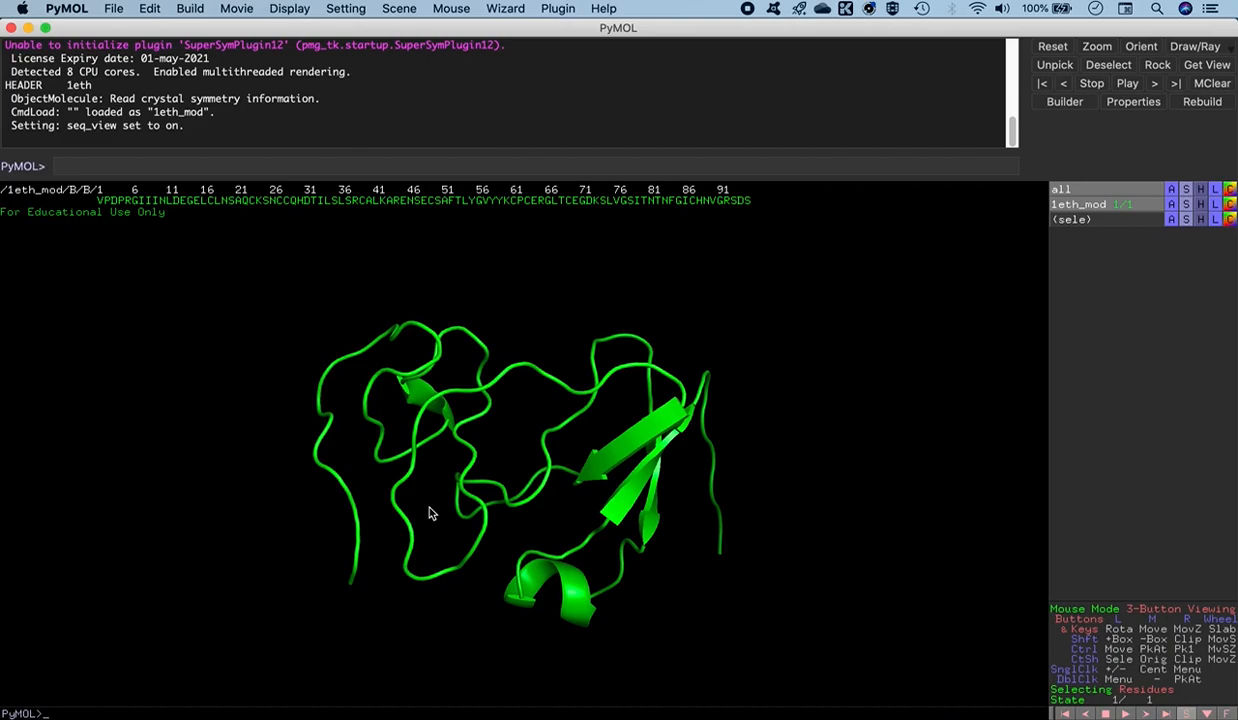
left_click_drag(683, 526, 424, 530)
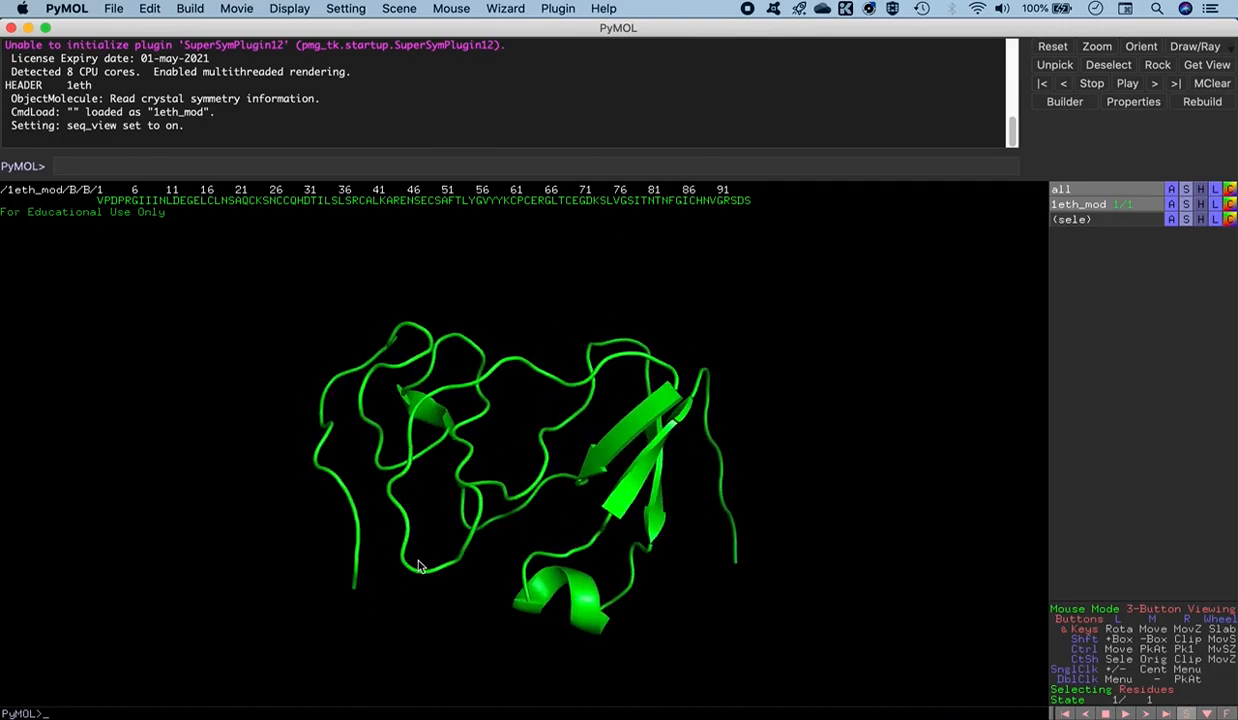
left_click_drag(741, 525, 620, 512)
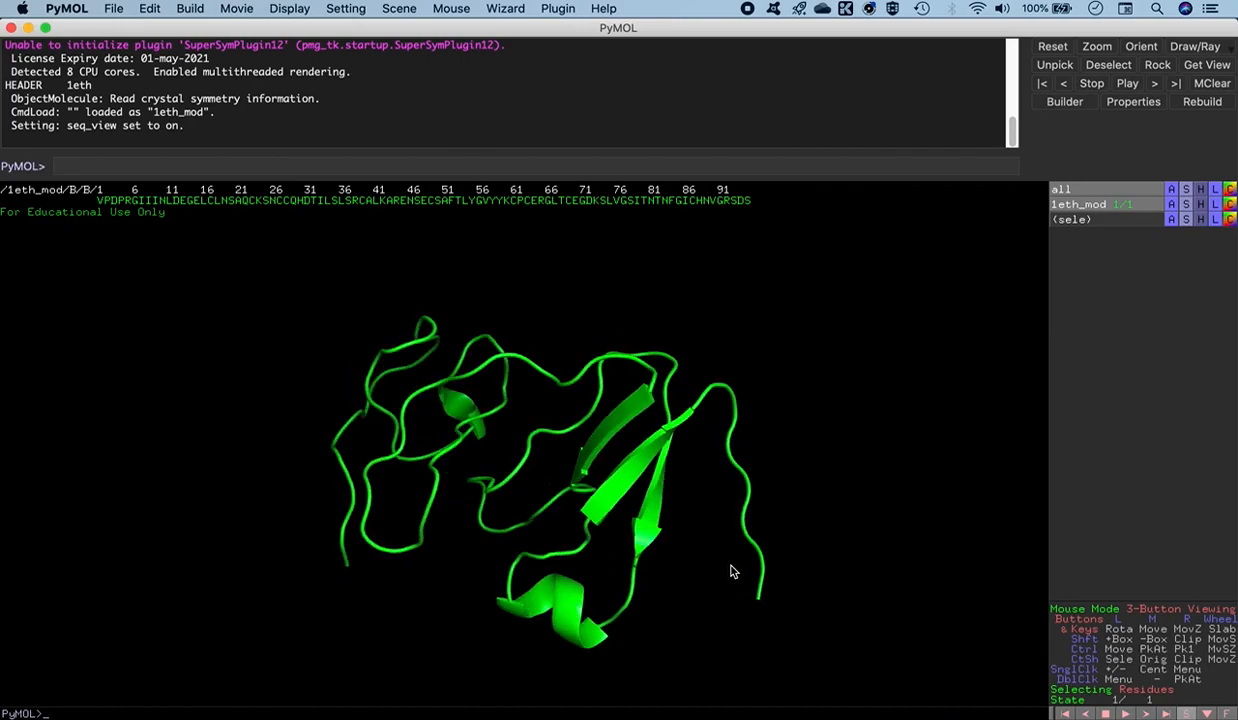
middle_click_drag(475, 560, 458, 534)
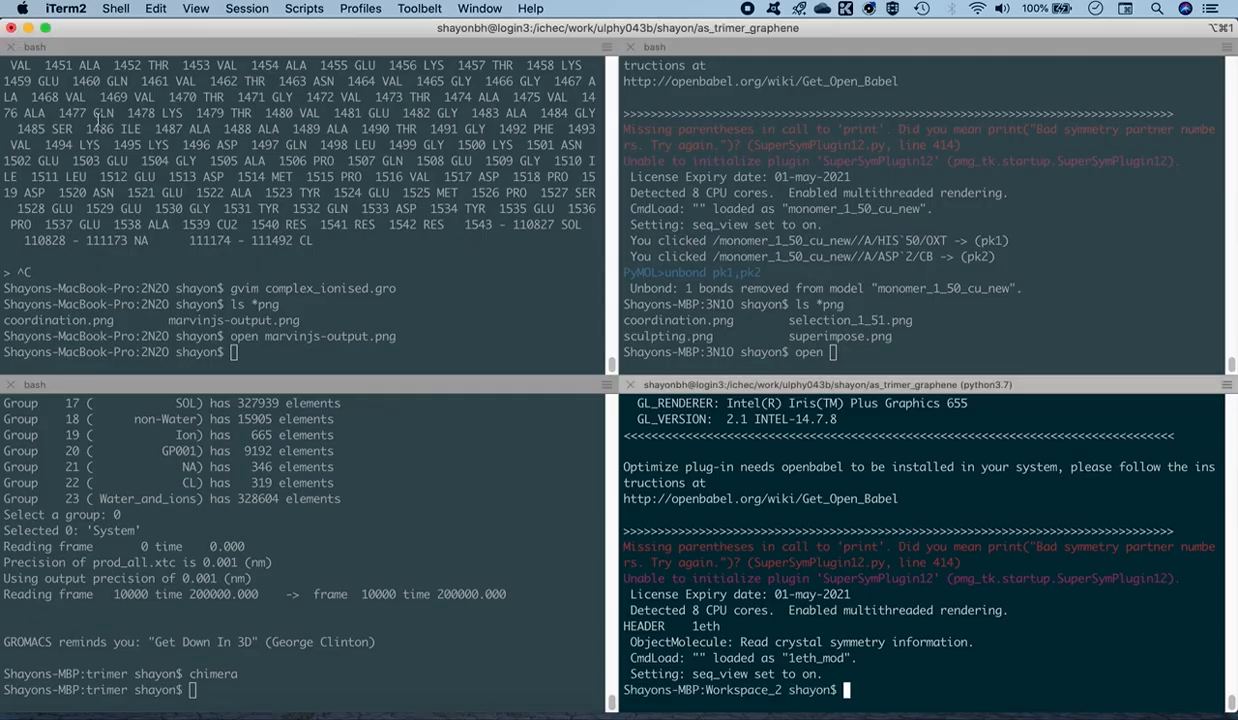
Close PyMOL, switch to Chrome, search Google for modloop and open the ModLoop server page at ModBase.
left_click(11, 27)
left_click(1164, 692)
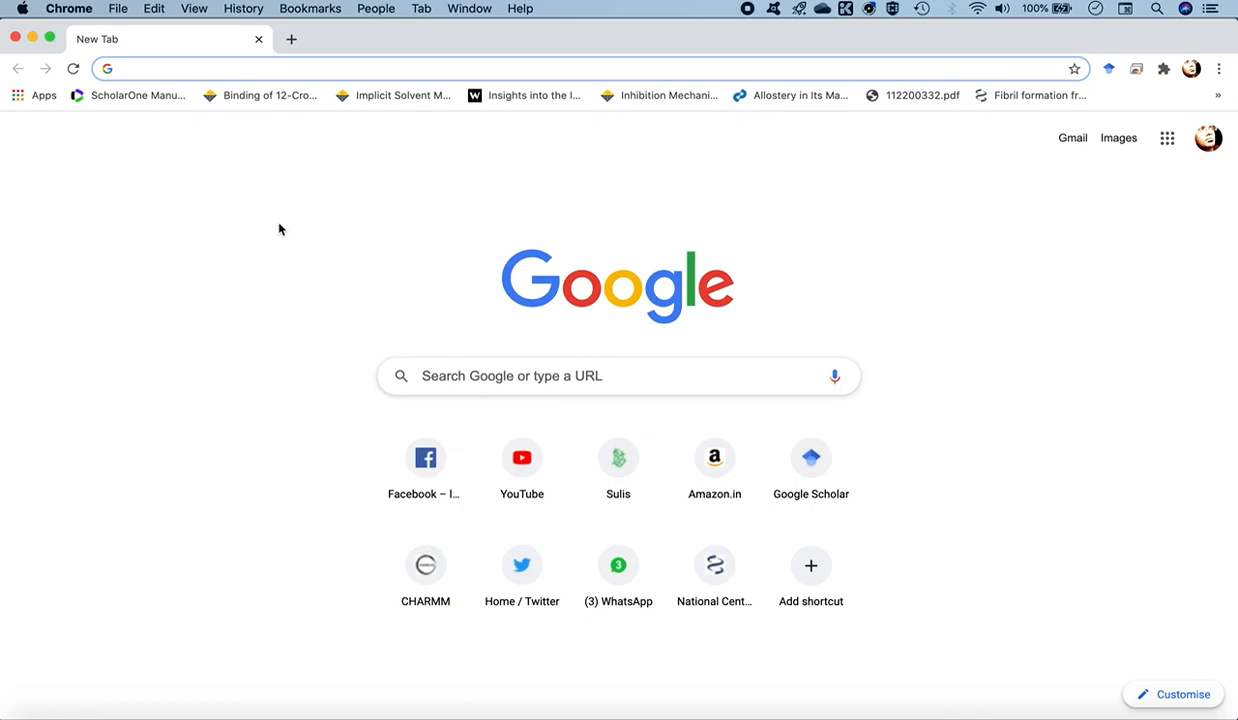
type("mod")
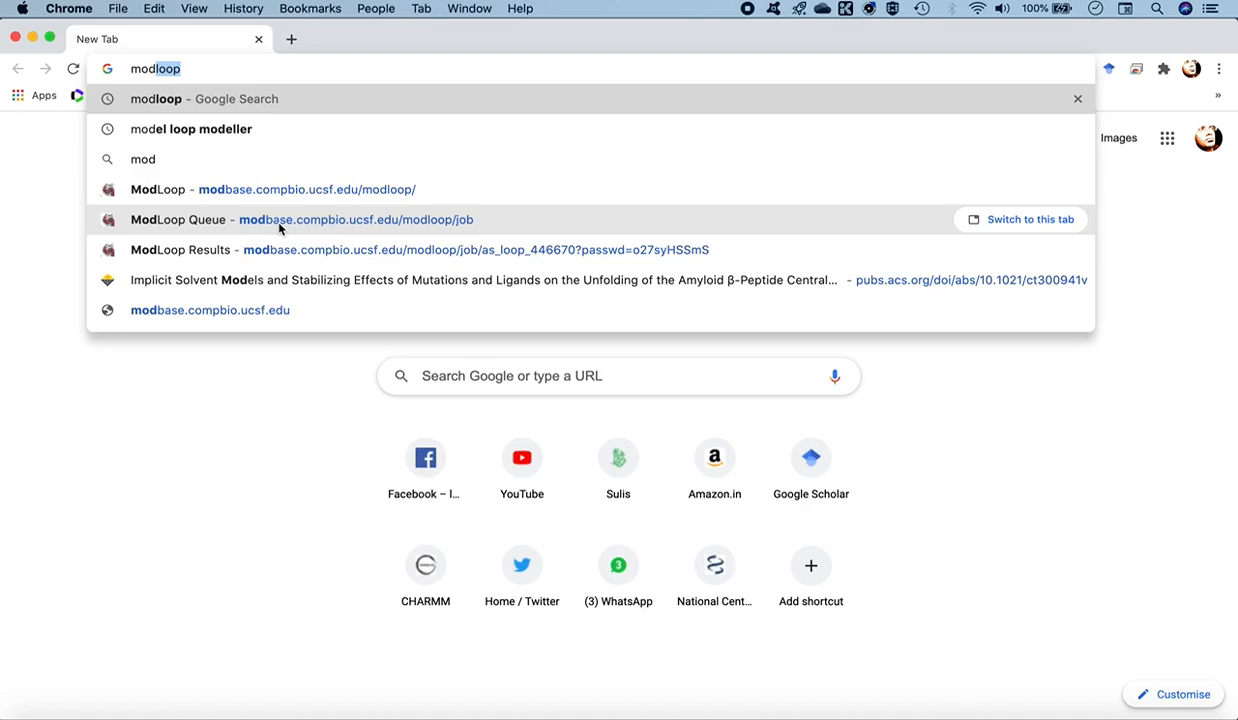
key("Return")
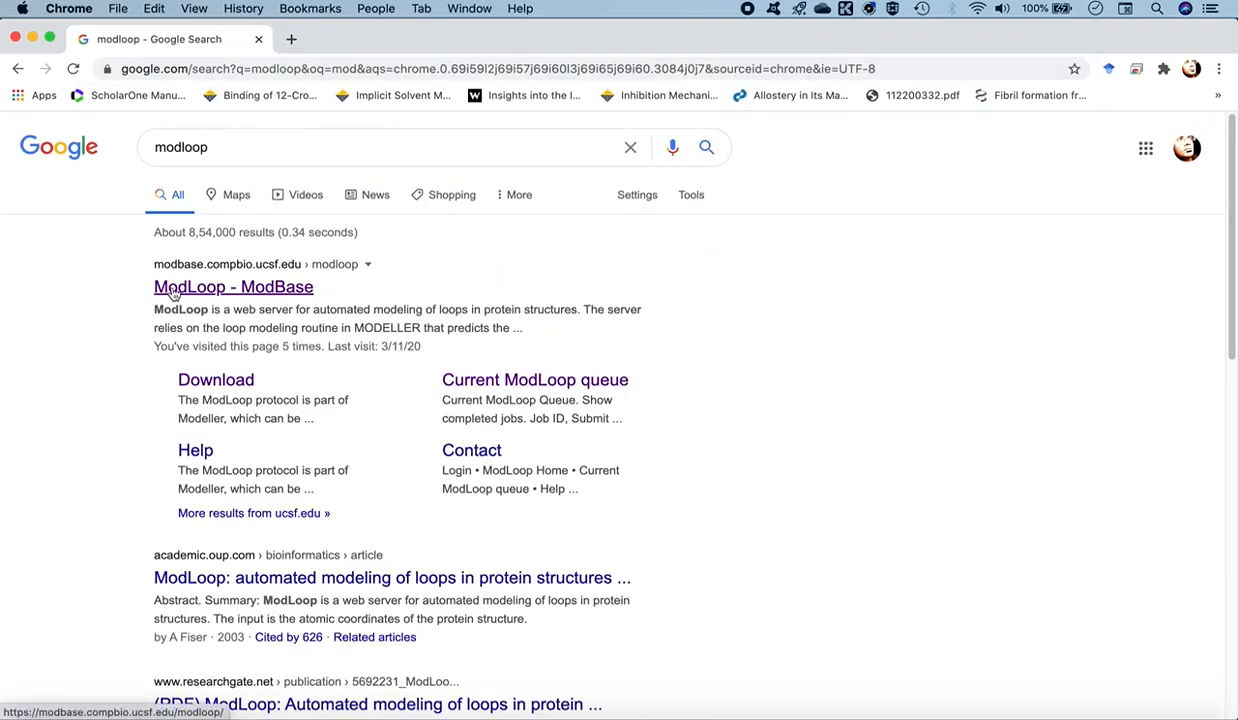
left_click(268, 289)
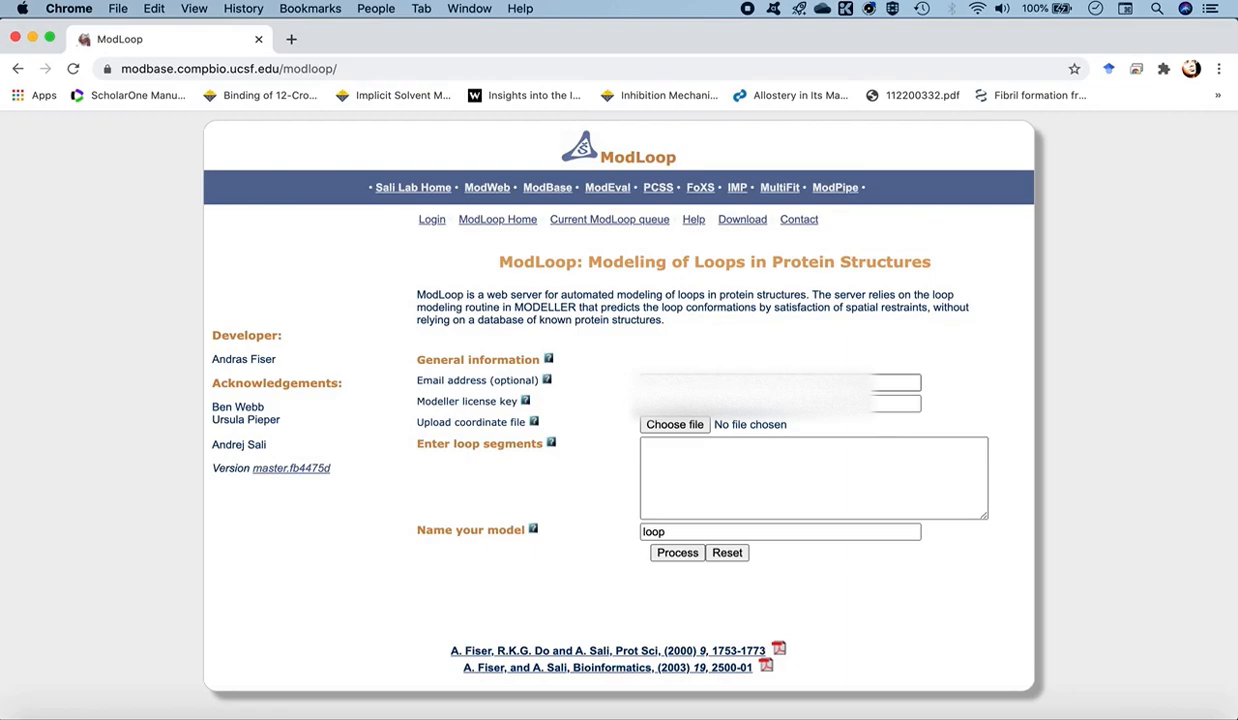
Fill in the contact's email address and the Modeller license key in the ModLoop form.
left_click(895, 382)
left_click(695, 437)
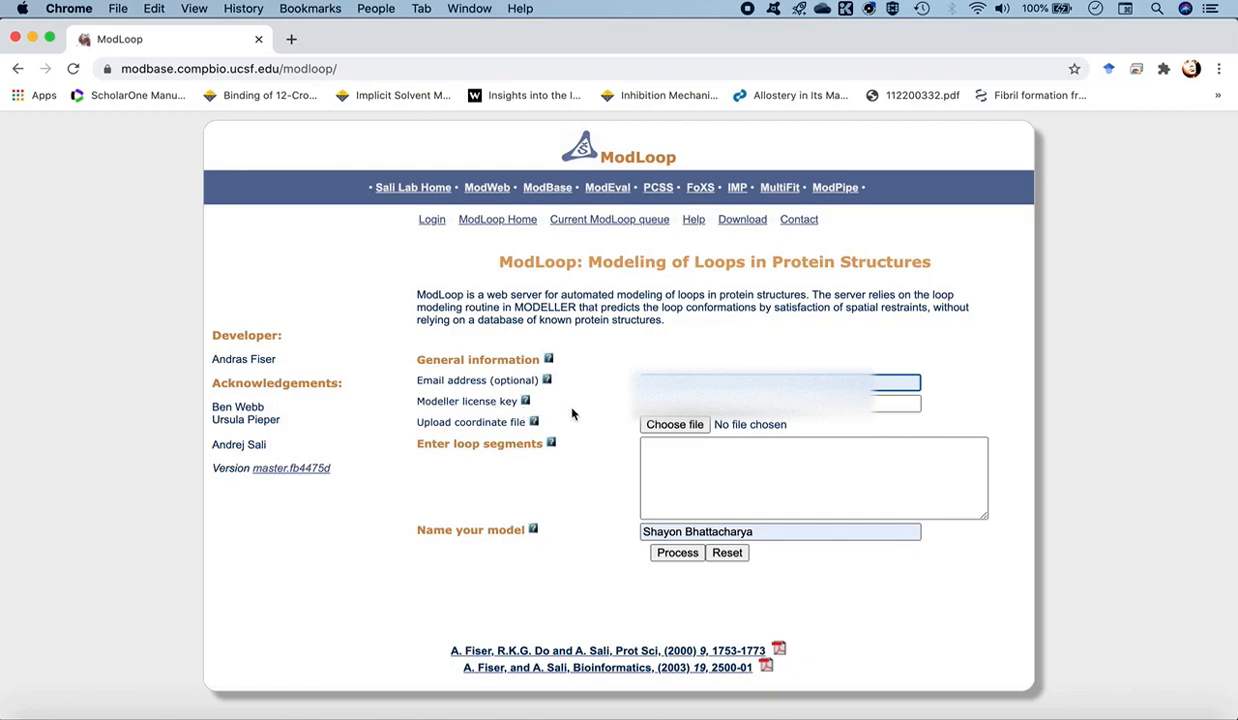
left_click(700, 403)
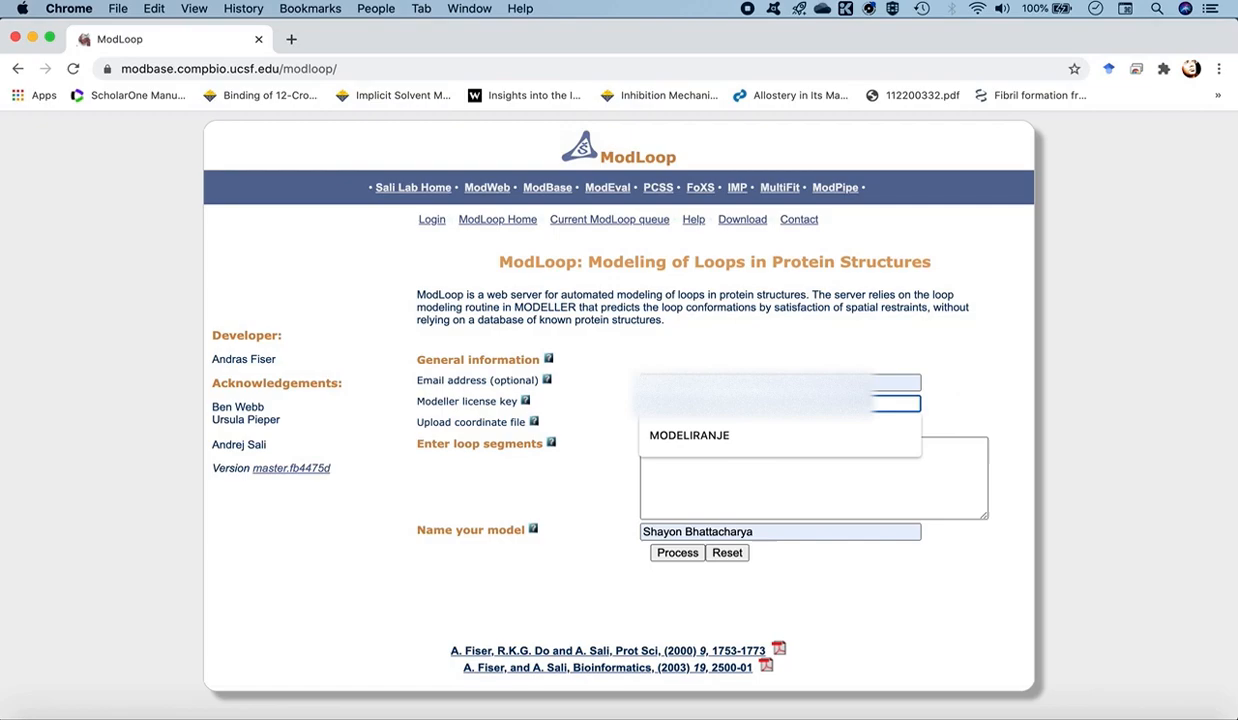
left_click(690, 443)
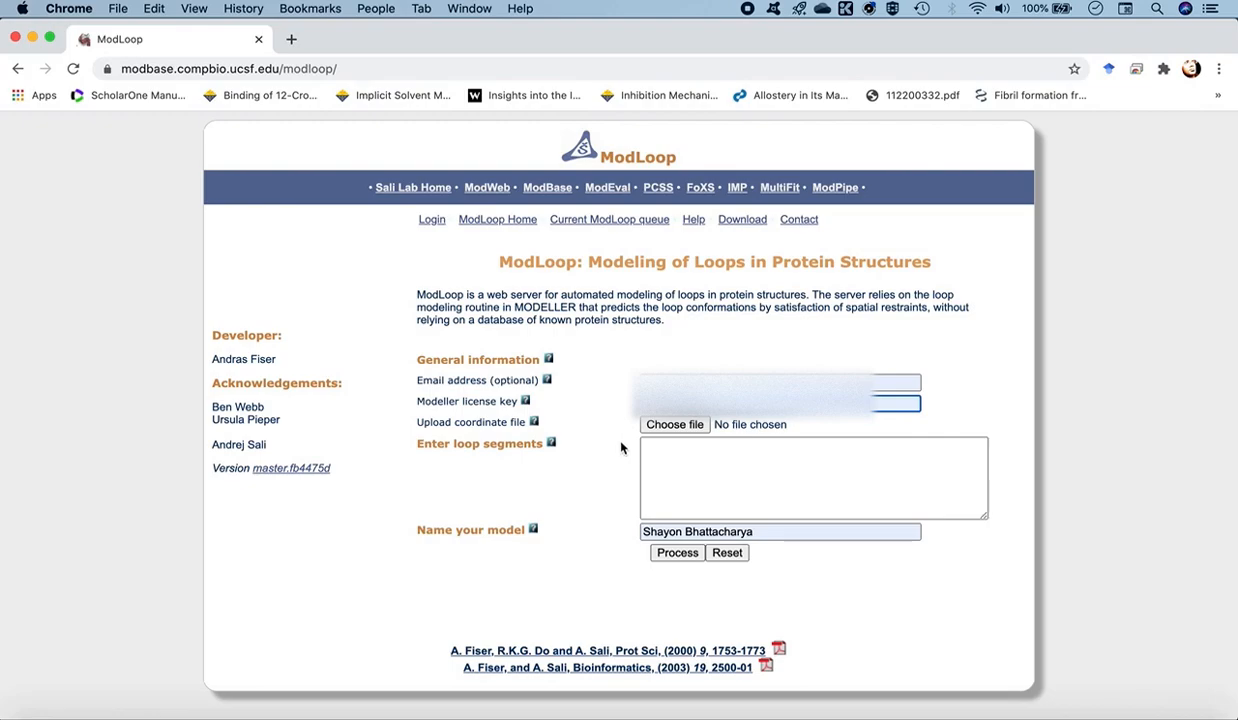
Choose 1eth_mod.pdb from the Workspace_2 folder in PH6051_caharacterisation_lectures as the coordinate file.
left_click(673, 424)
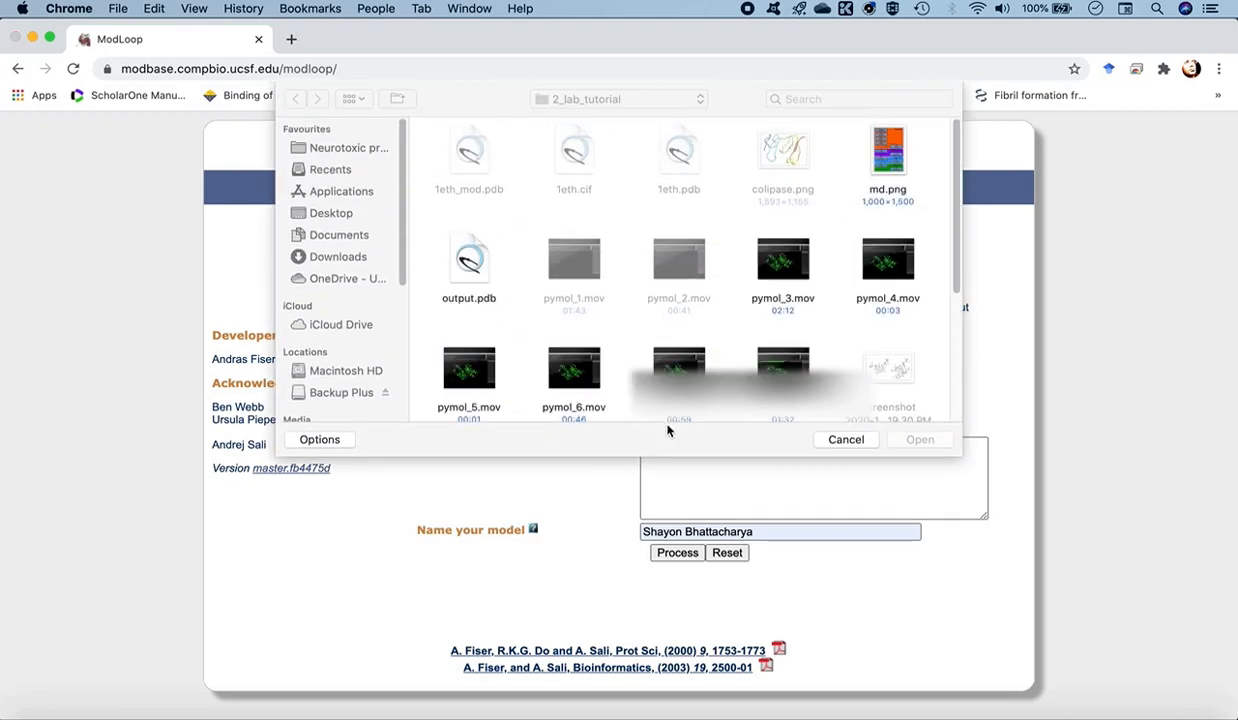
left_click(583, 97)
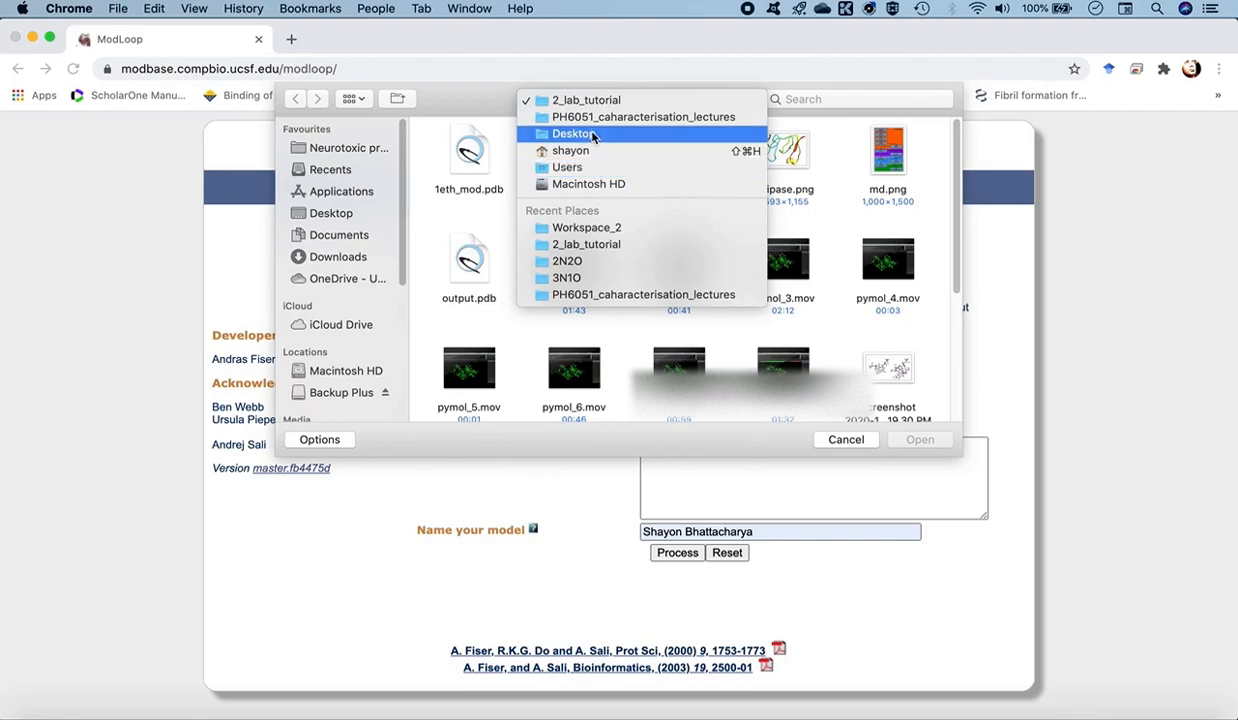
left_click(593, 120)
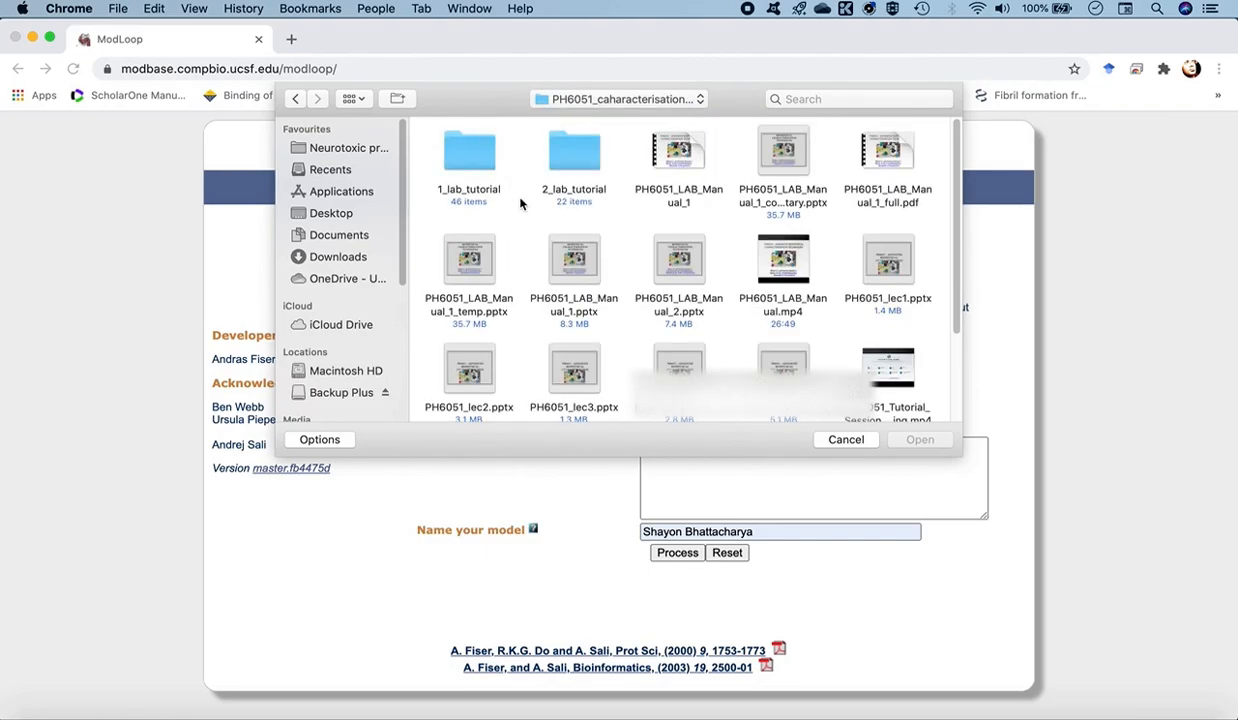
scroll(636, 291, "down", 5)
double_click(567, 336)
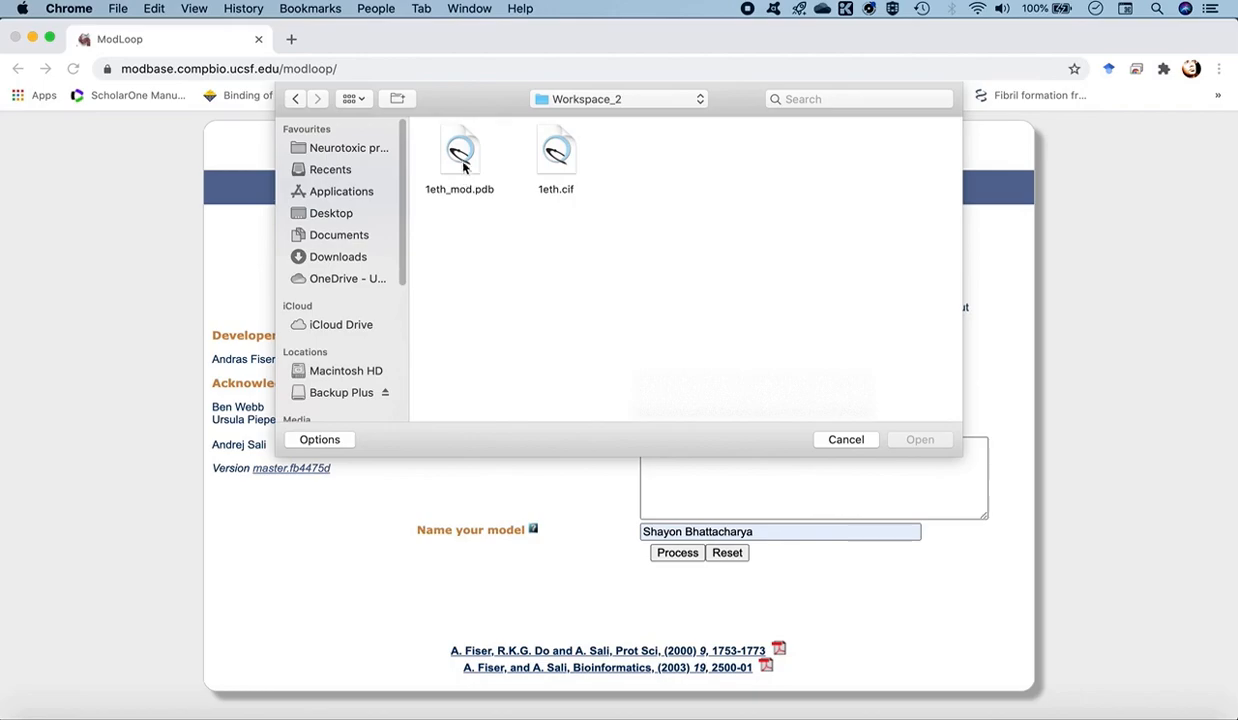
left_click(462, 160)
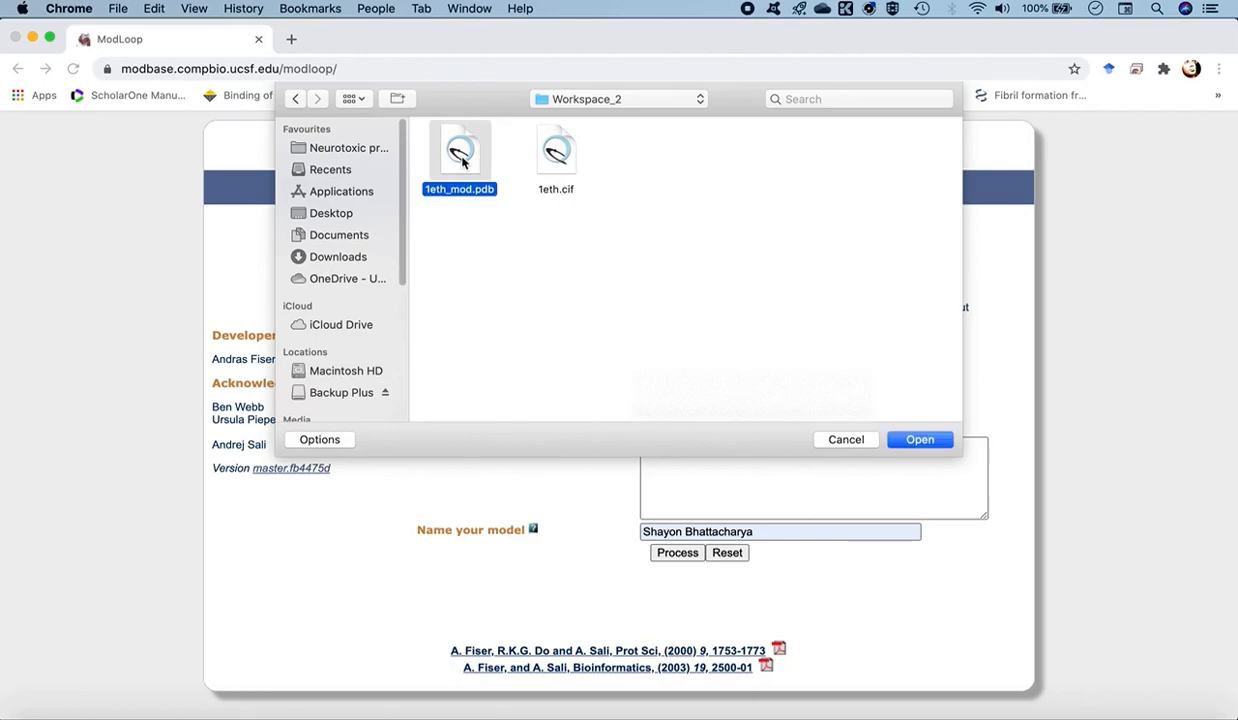
left_click(920, 440)
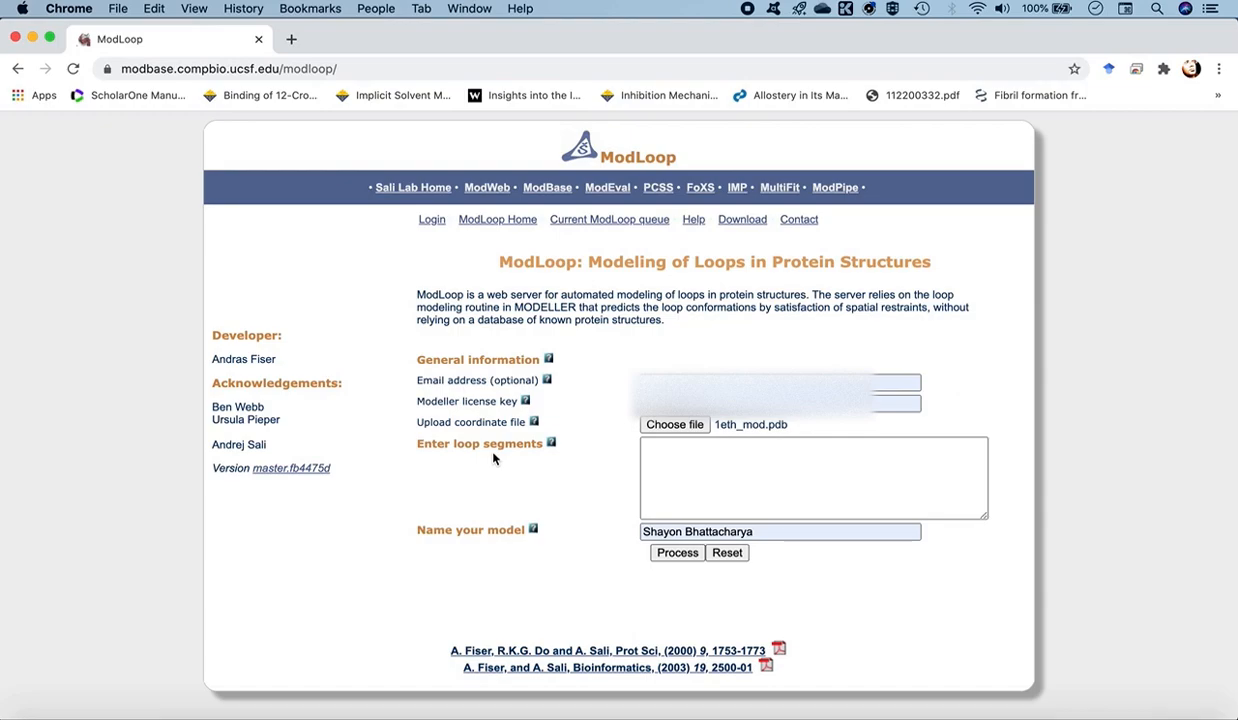
Enter the loop segments 1:B:3:B: and 91:B:95:B: on separate lines.
left_click(655, 458)
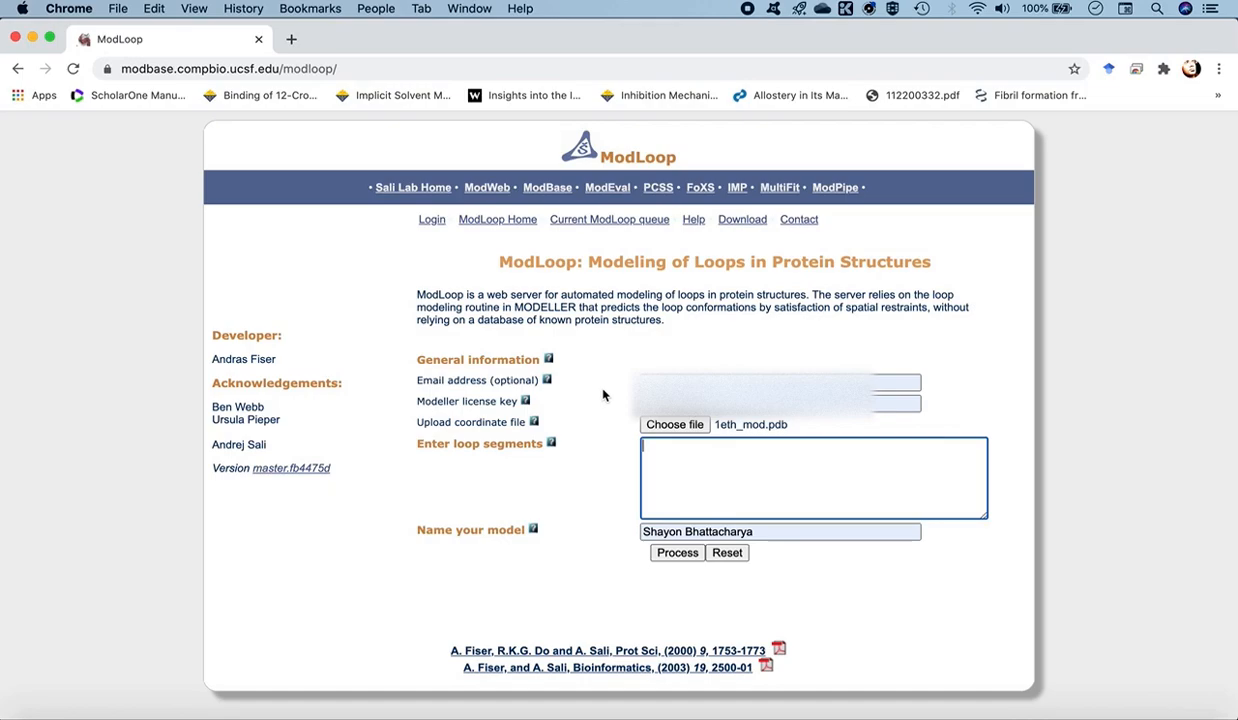
type("1:")
type("B:")
type("3:B:")
key("Return")
type("91:")
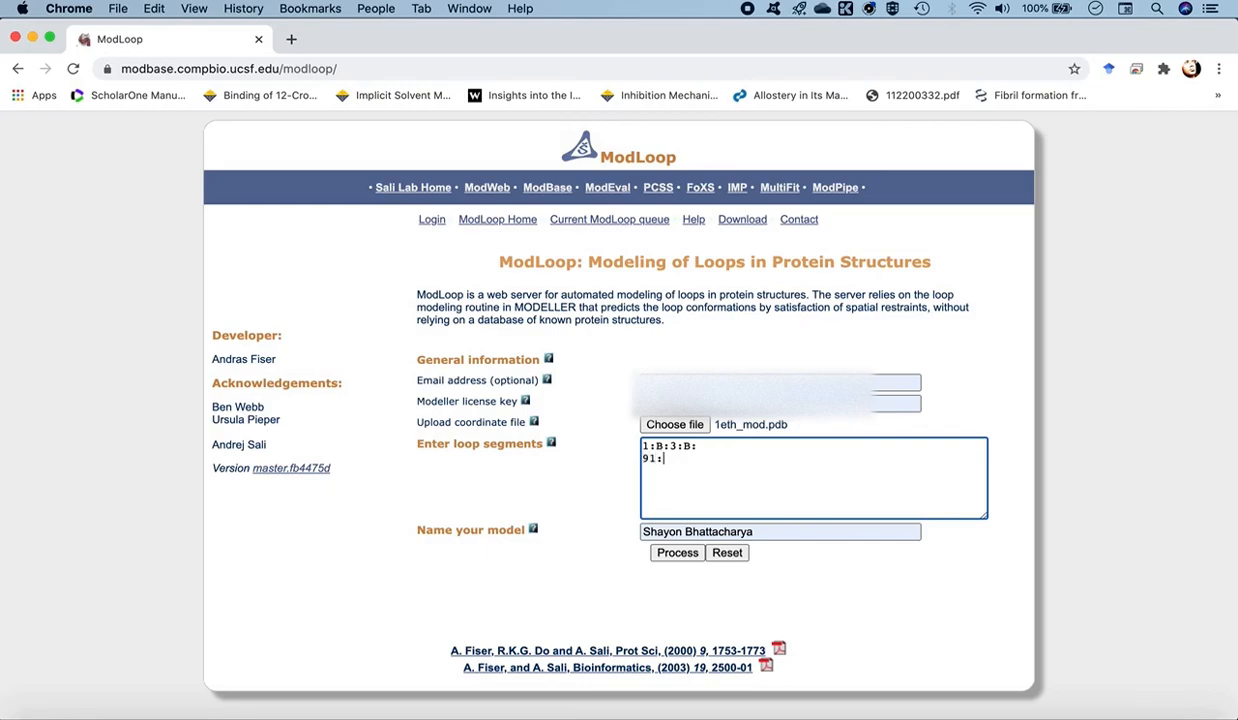
type("B:95:B:")
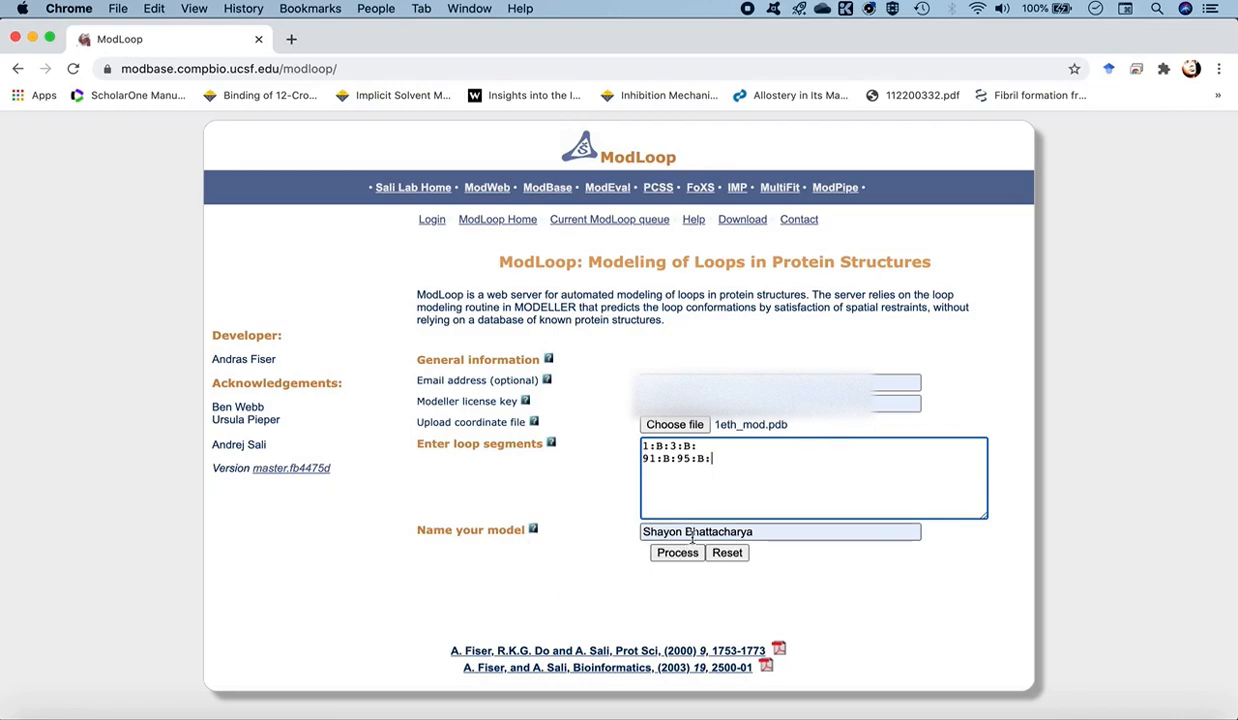
Replace the autofilled model name with 1eth.
left_click_drag(763, 532, 613, 536)
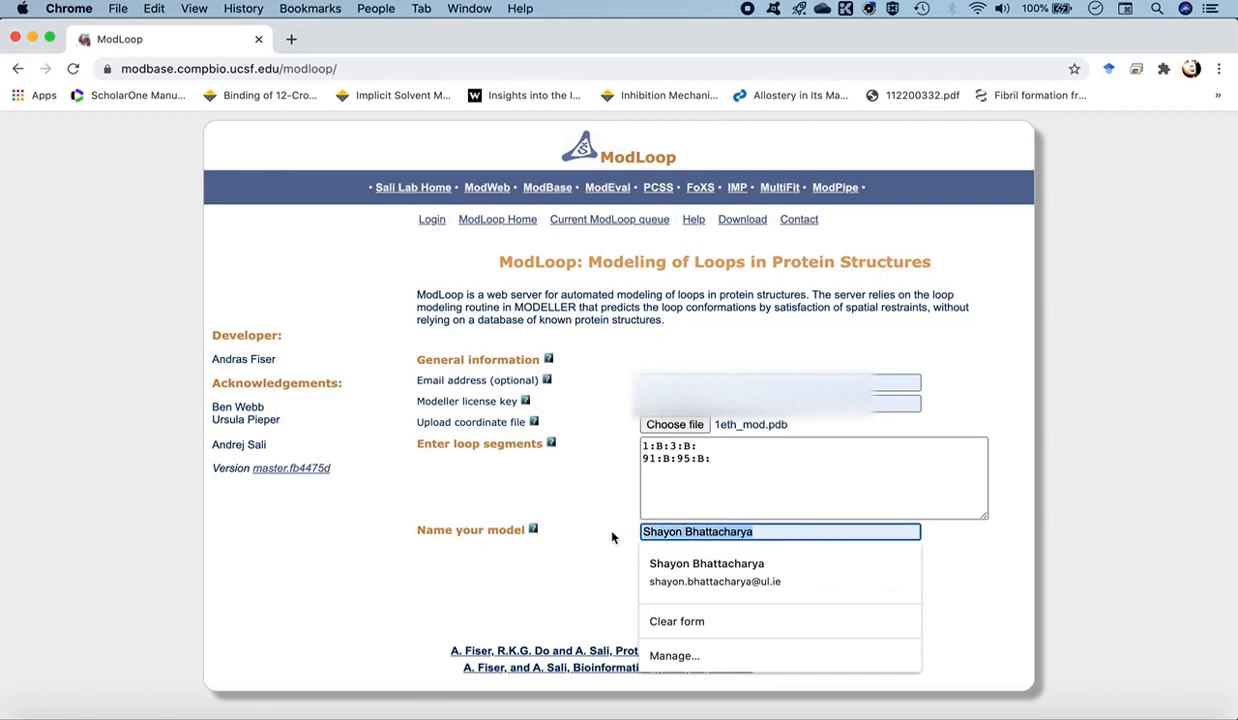
key("BackSpace")
type("1eth")
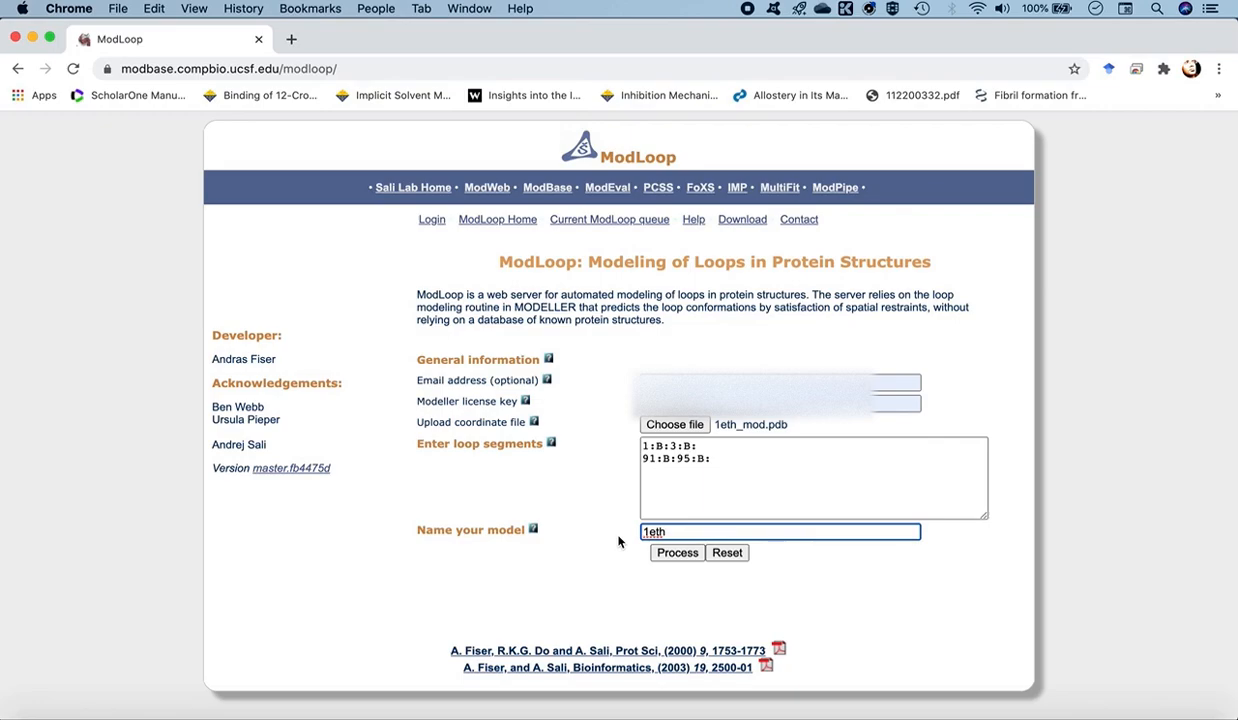
Submit the ModLoop job, and view the queue status page with its status key expanded.
left_click(677, 553)
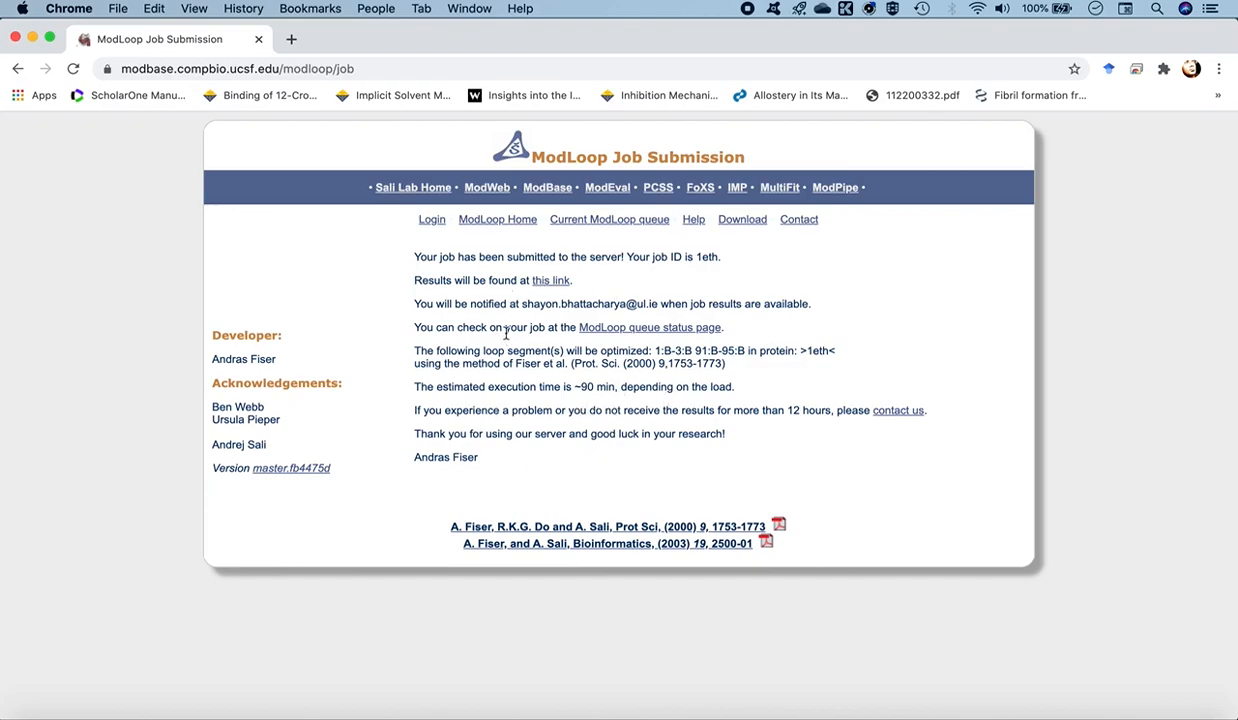
left_click(619, 330, "super")
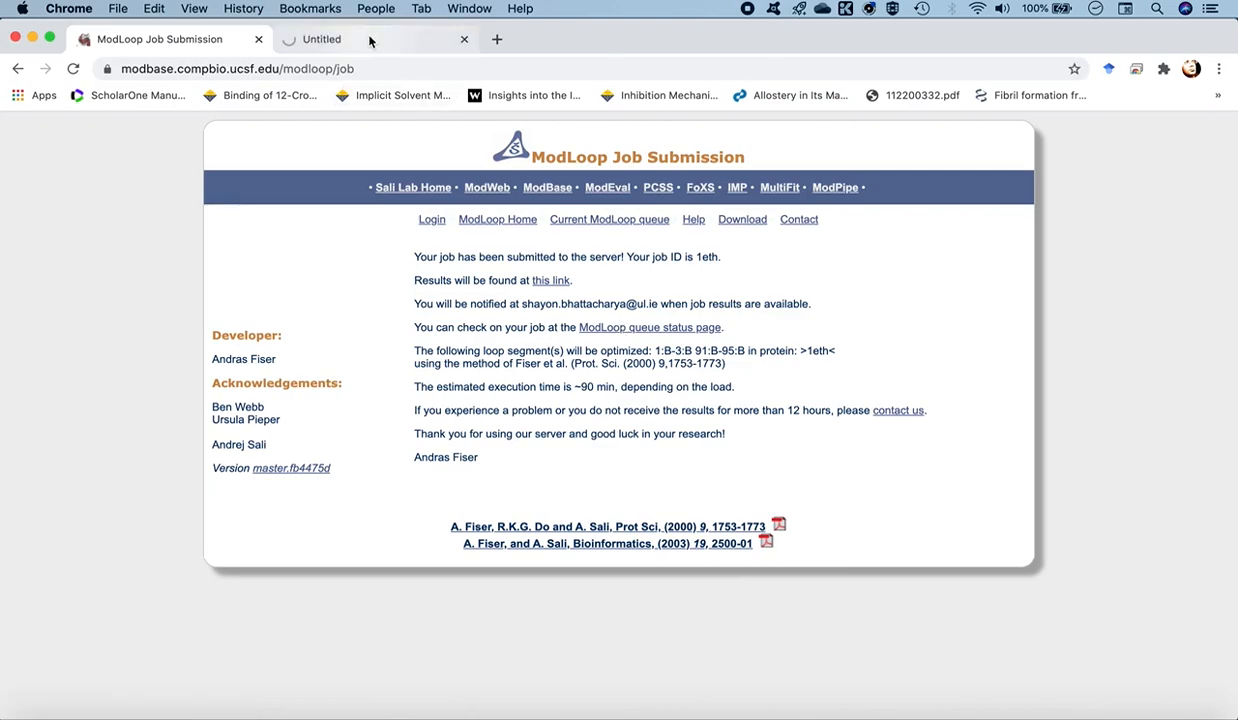
left_click(372, 40)
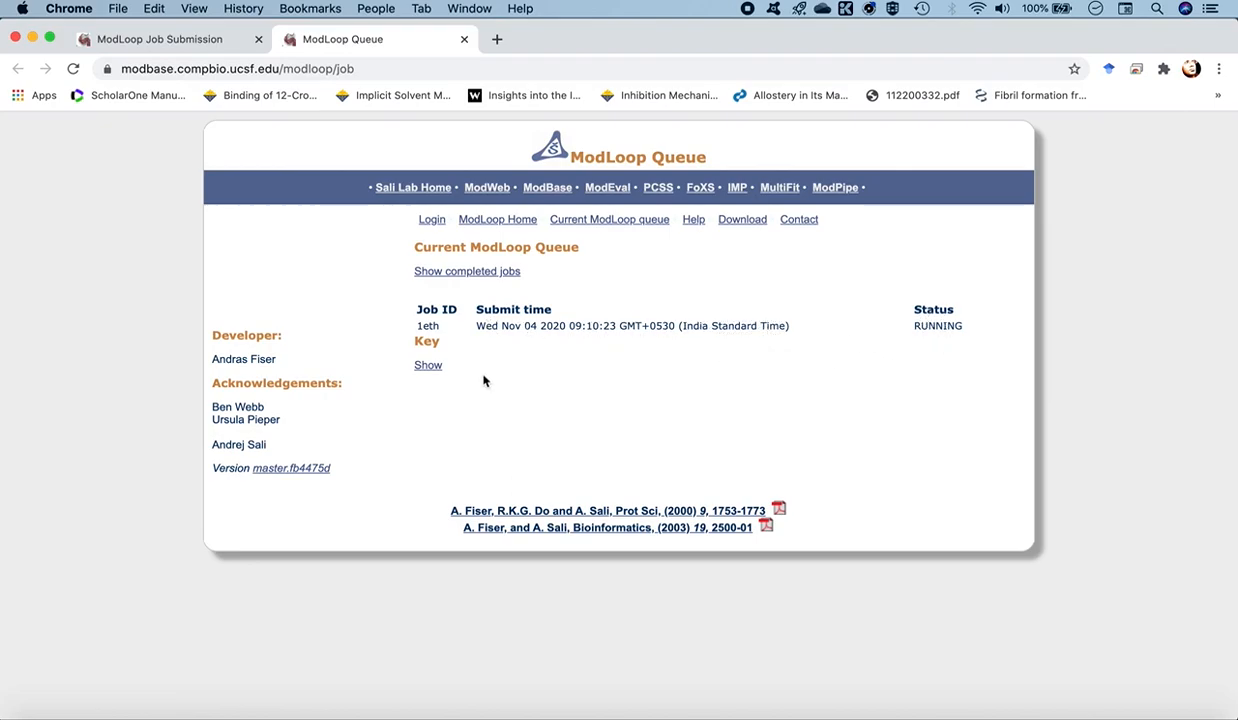
left_click(428, 366)
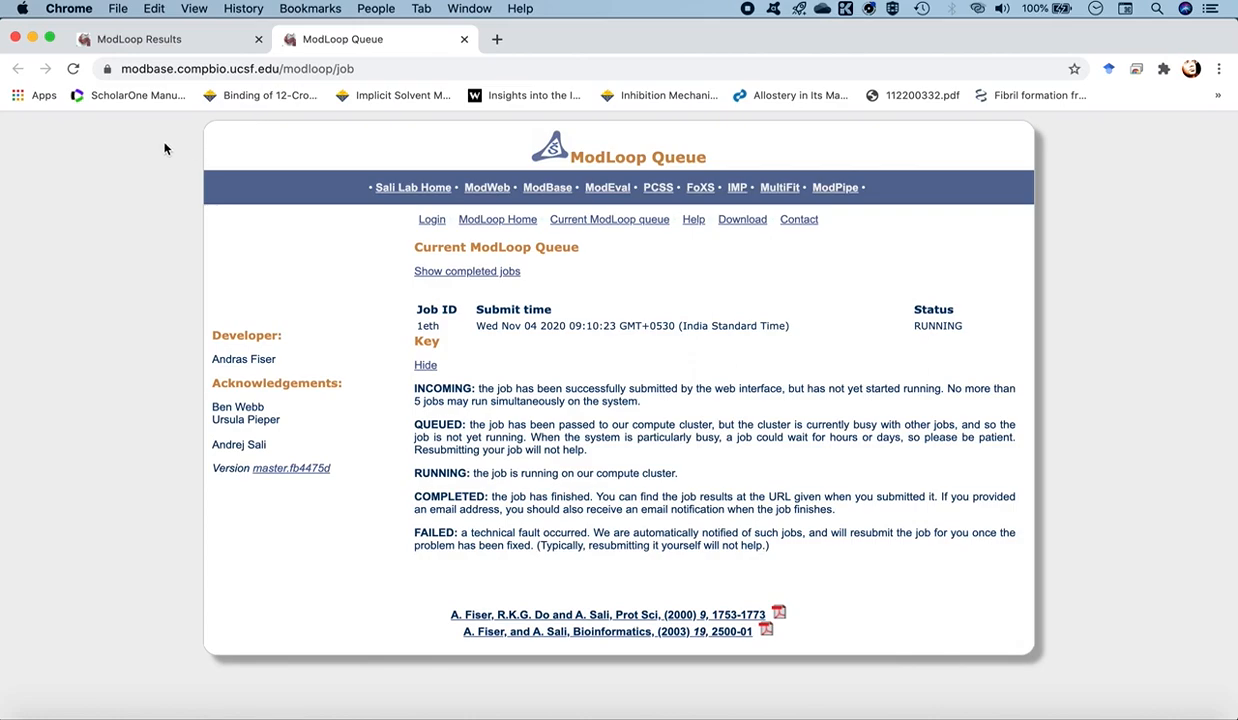
Reload the 1eth job's results page and download the output PDB into the Workspace_2 folder as 1eth_loop_refined.pdb.
left_click(188, 42)
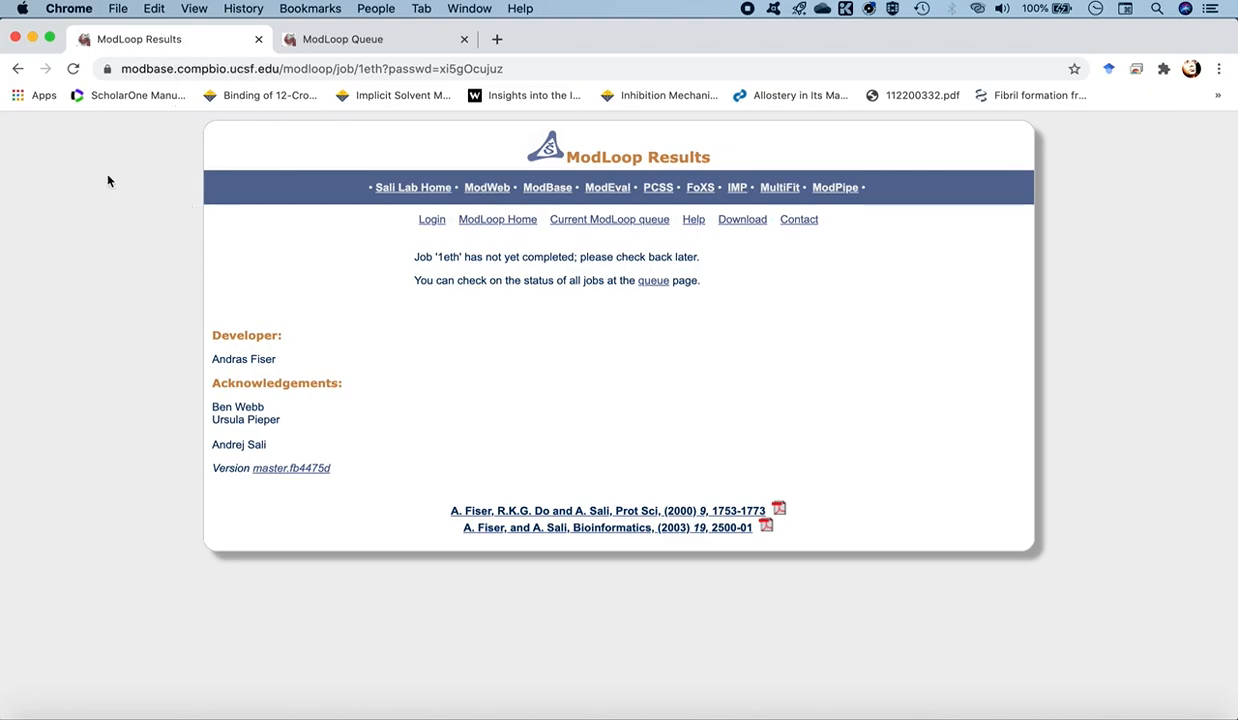
left_click(72, 69)
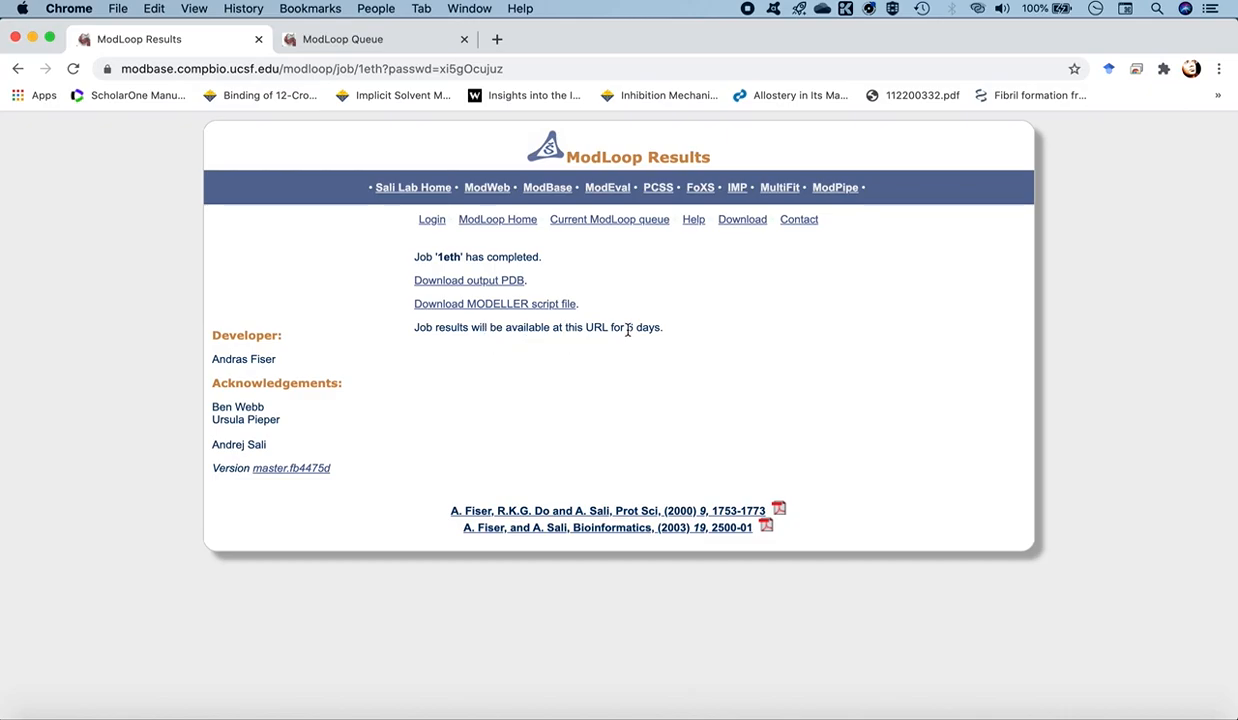
left_click(497, 286)
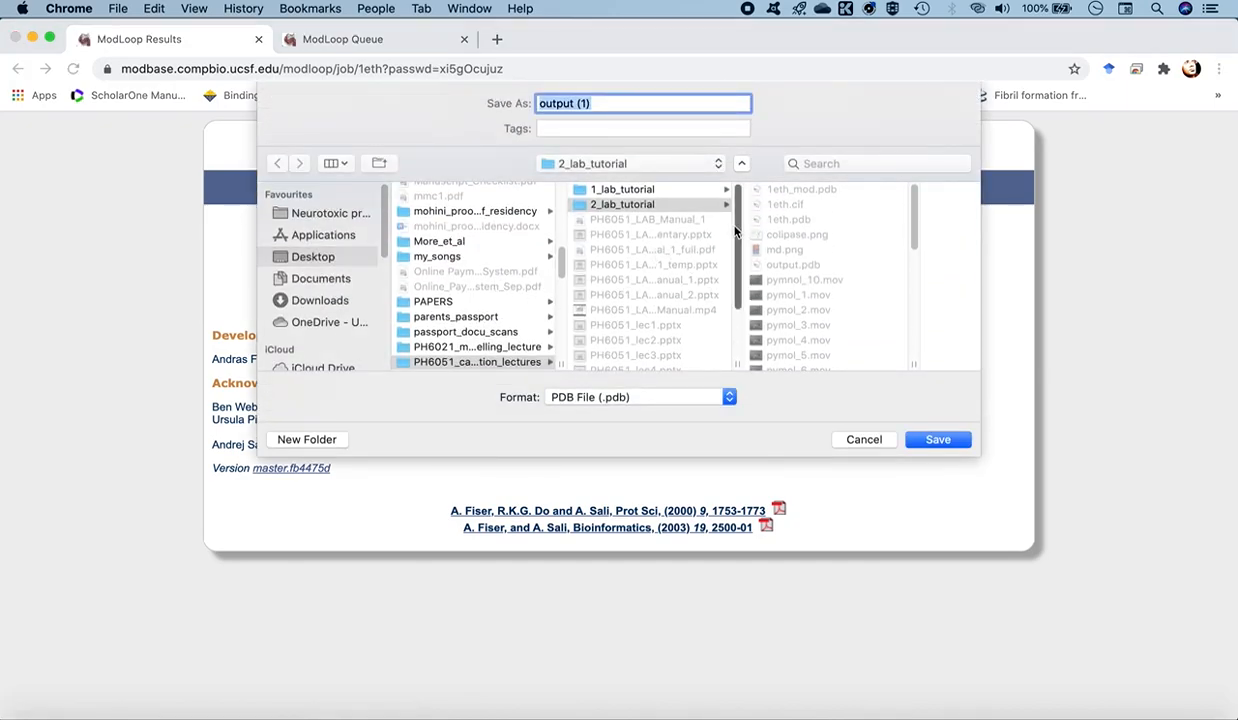
scroll(705, 290, "down", 3)
left_click(631, 366)
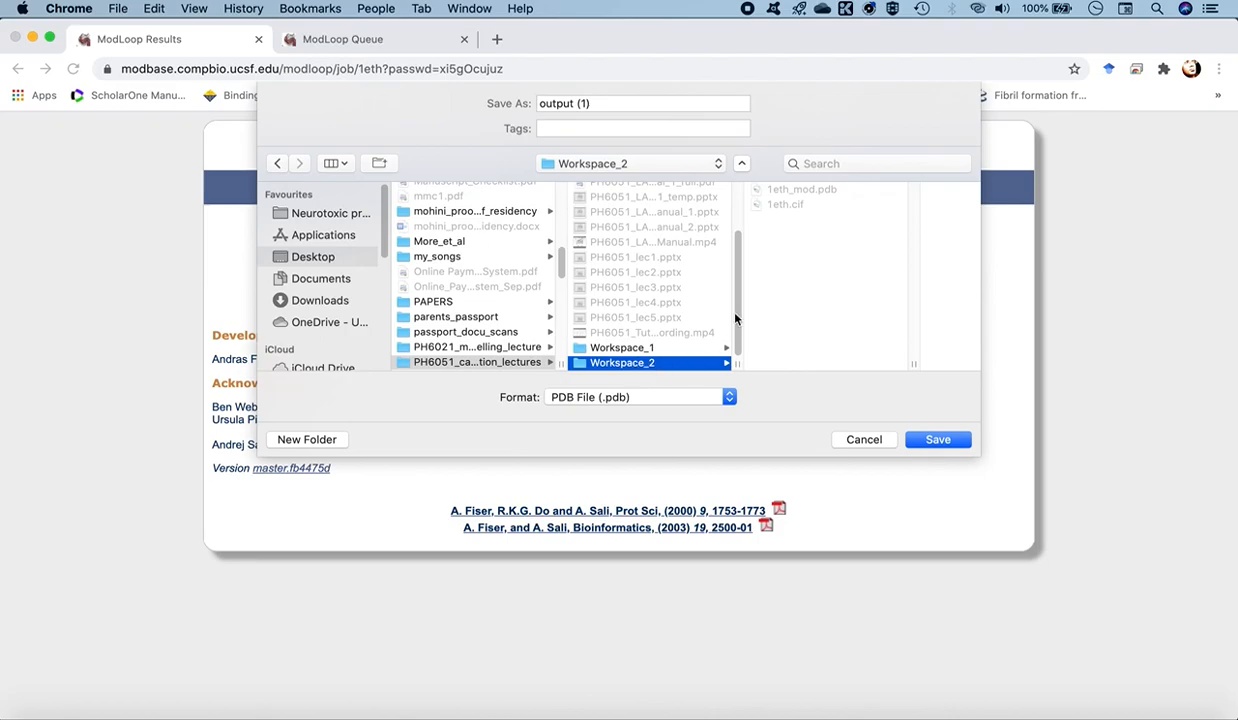
left_click(601, 104)
triple_click(601, 104)
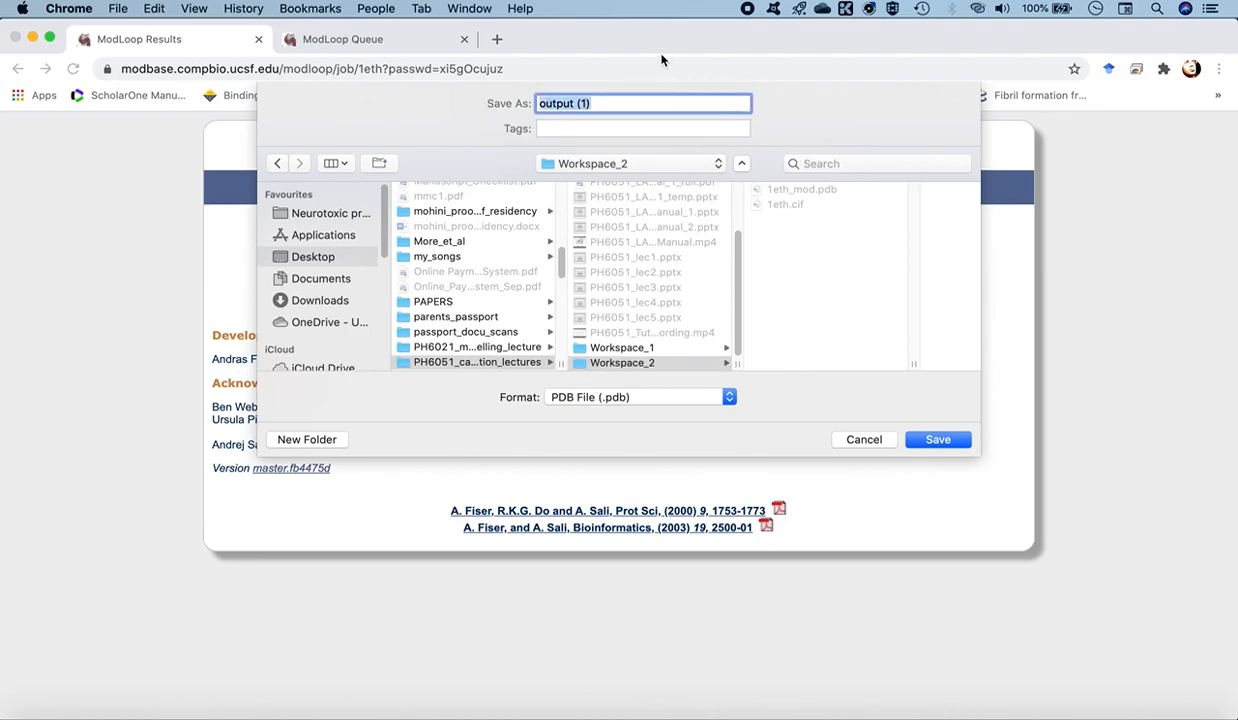
type("1eth_loop_refined.pdb")
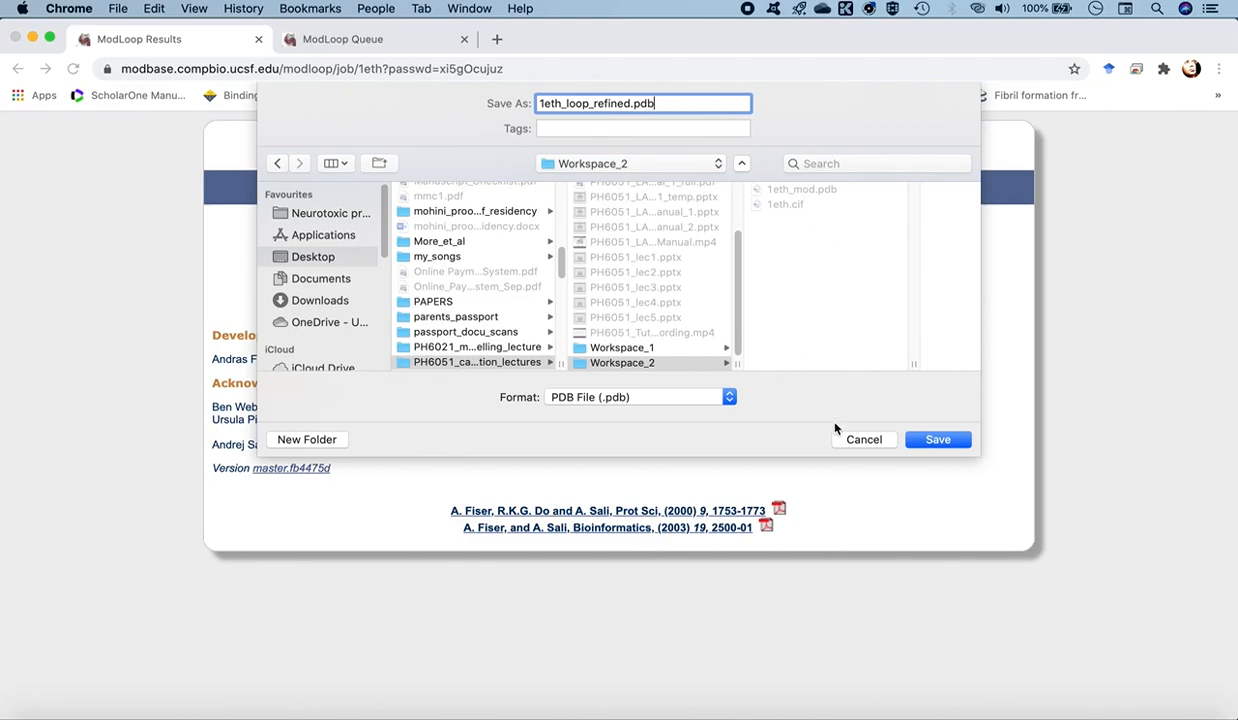
left_click(925, 441)
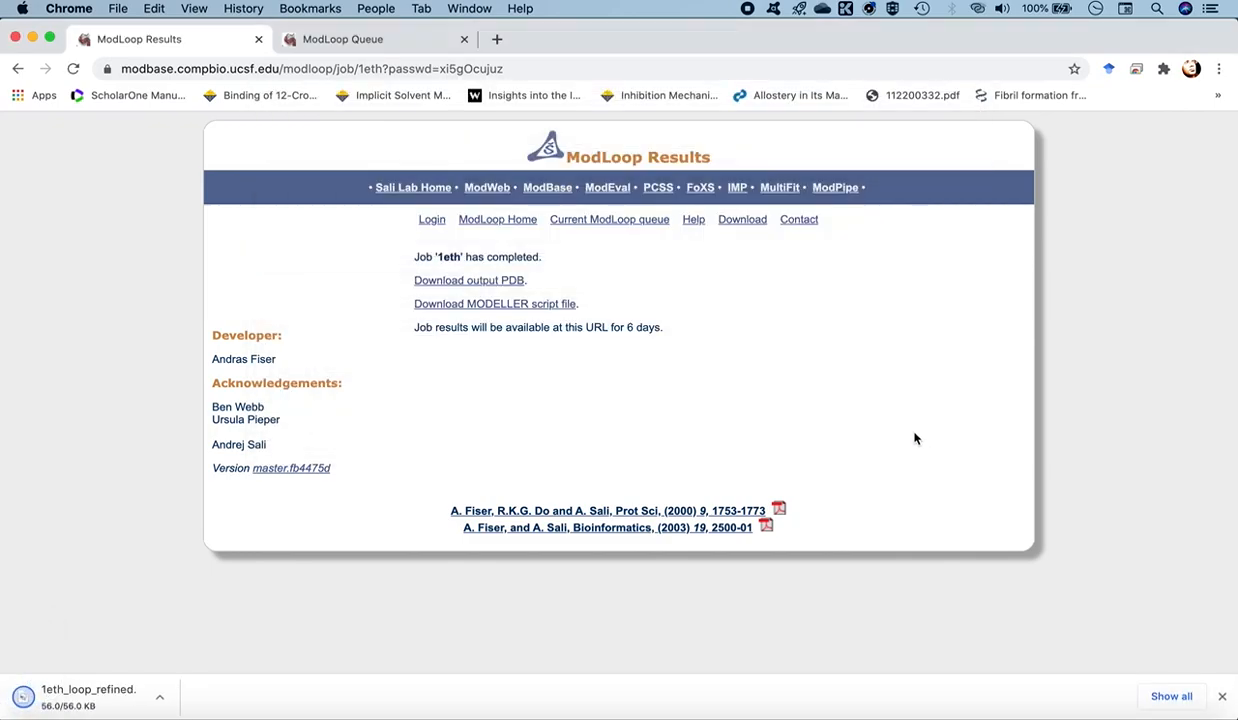
Switch to the iTerm2 session in Workspace_2 and launch chimera with 1eth_loop_refined.pdb.
mouse_move(1152, 710)
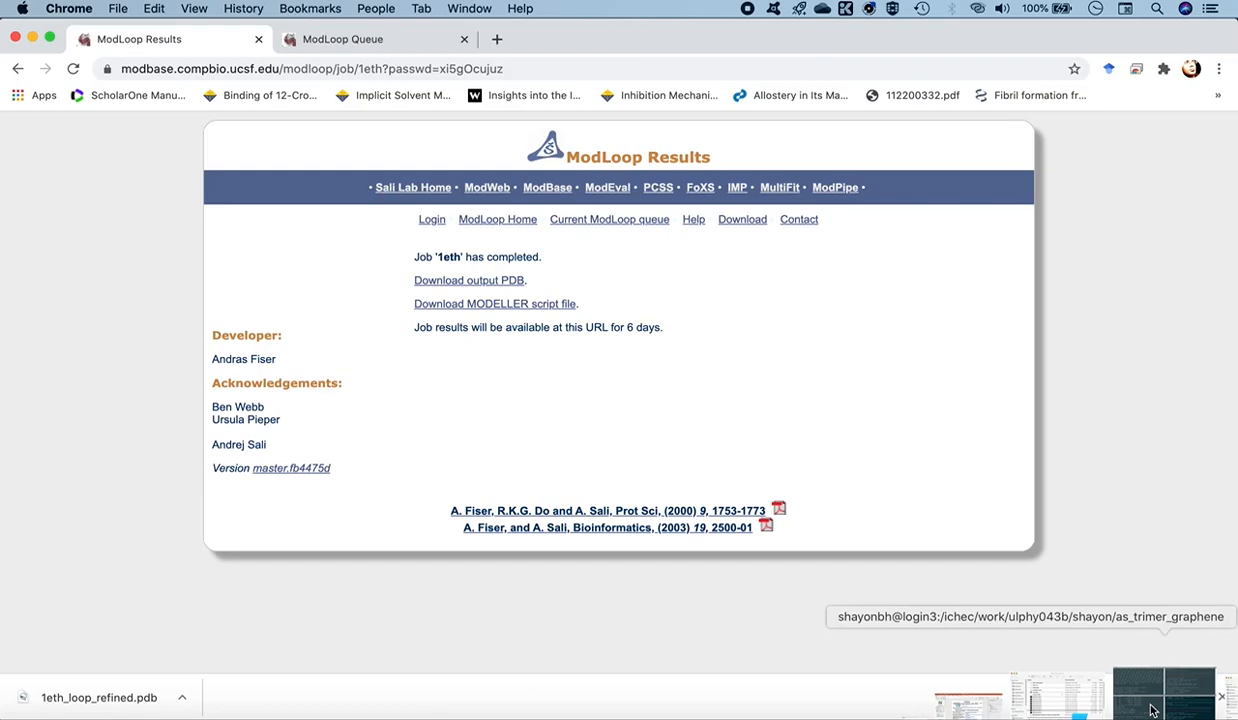
left_click(1152, 710)
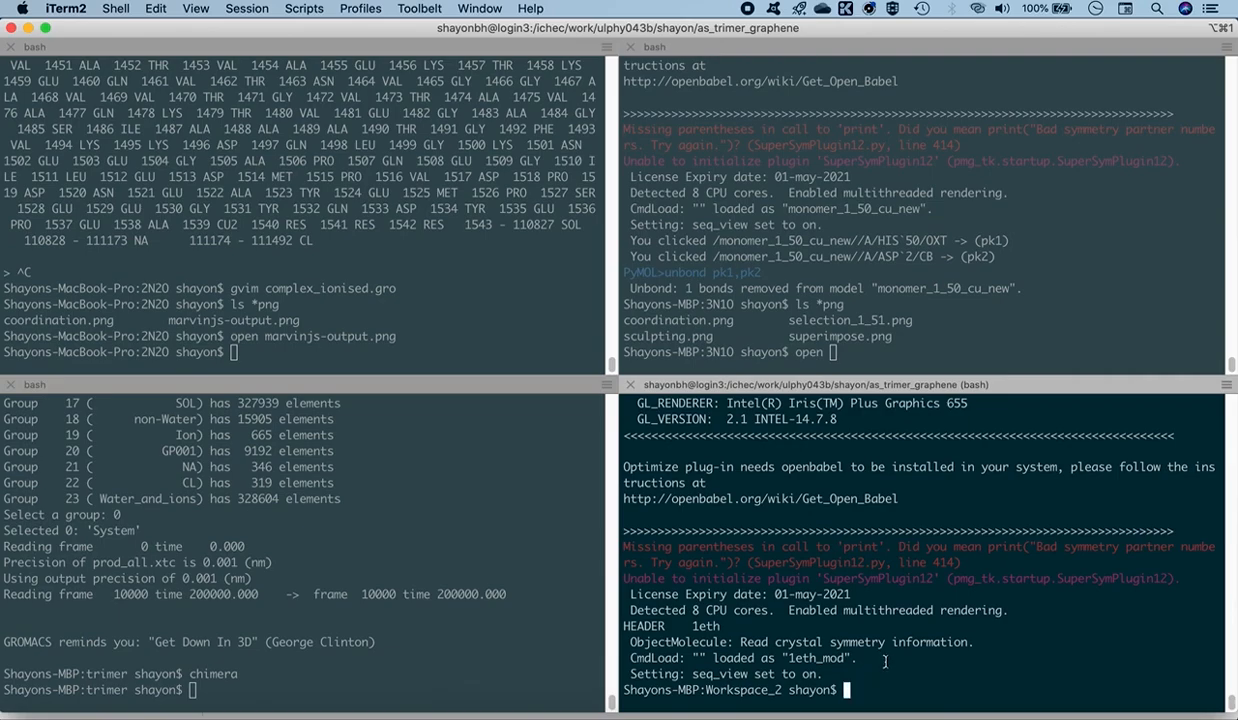
type("chimera 1eth")
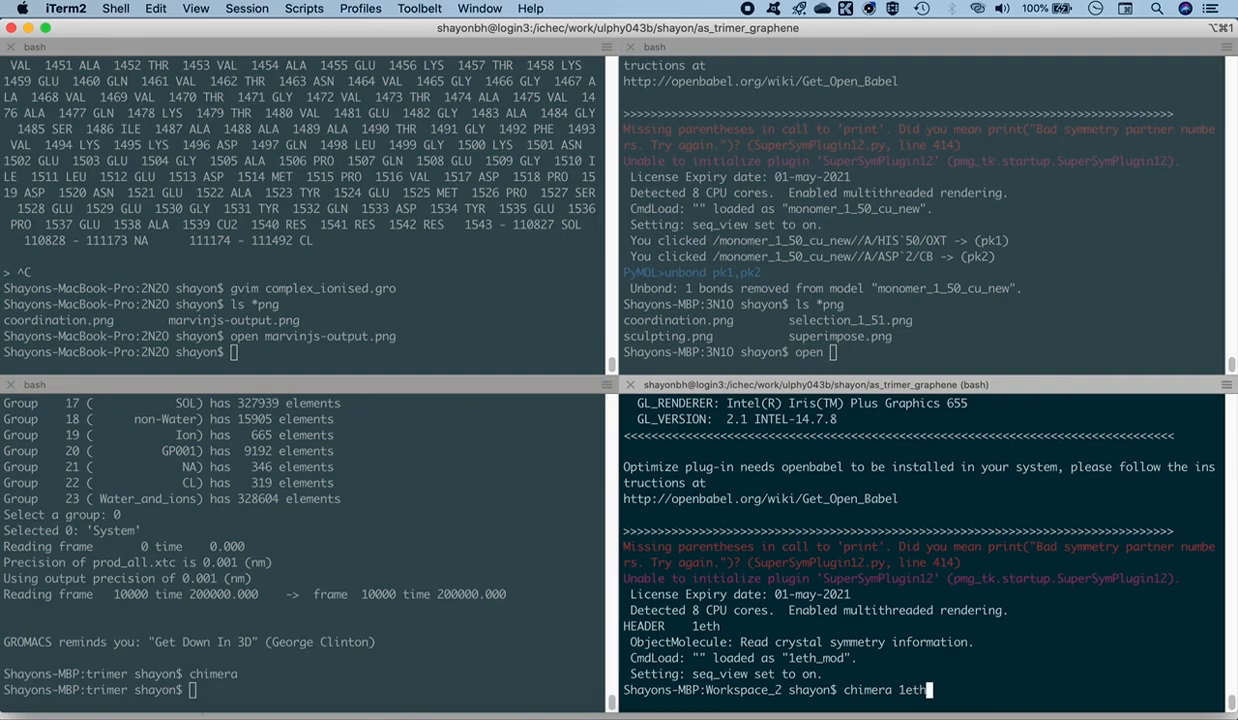
type("_loo")
key("Tab")
key("Return")
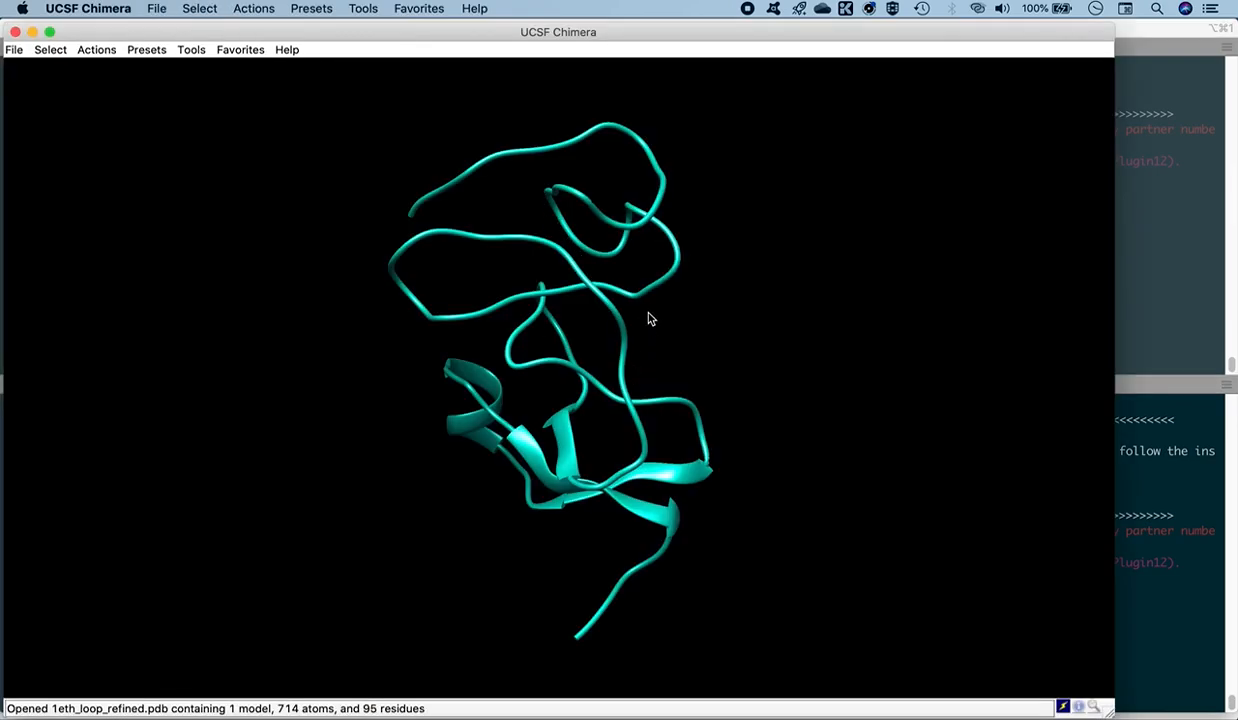
Examine the refined colipase model from several angles, focusing on its two terminal ends.
left_click_drag(627, 302, 612, 462)
mouse_move(582, 406)
left_mouse_down()
mouse_move(590, 451)
mouse_move(577, 469)
mouse_move(566, 428)
mouse_move(563, 442)
left_mouse_up()
middle_click_drag(605, 438, 570, 388)
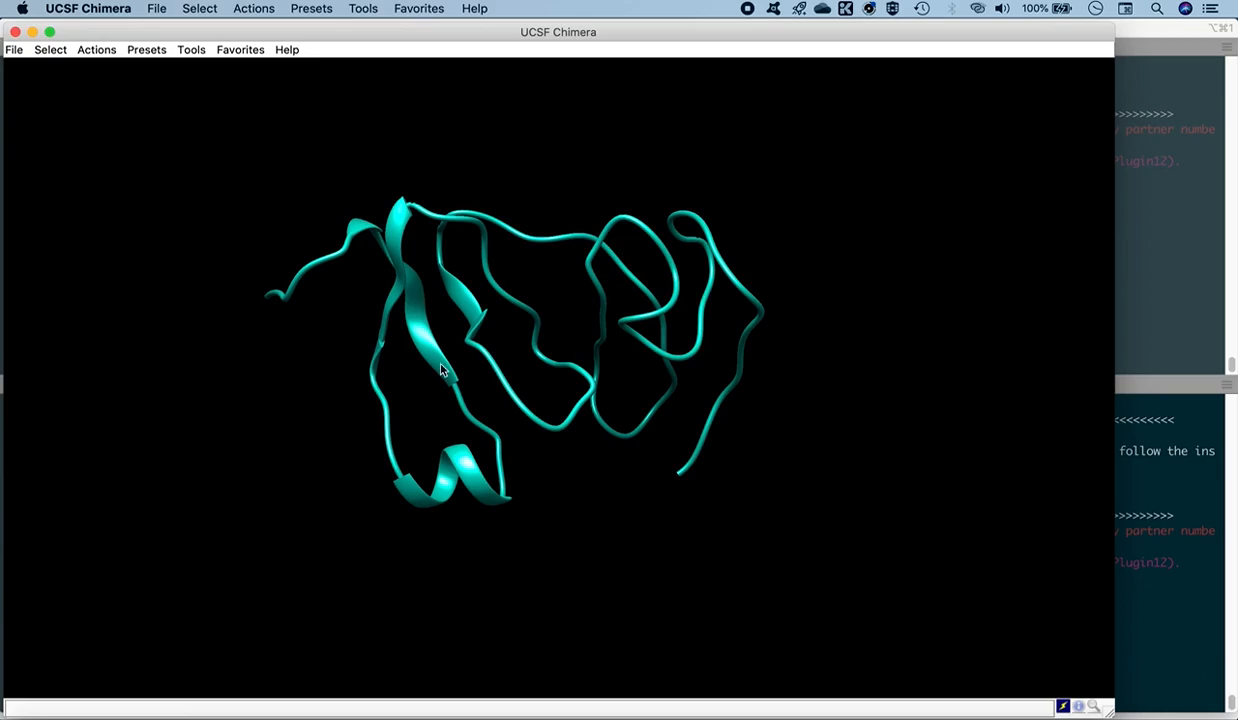
mouse_move(267, 304)
mouse_move(676, 479)
left_click_drag(309, 365, 380, 328)
mouse_move(239, 303)
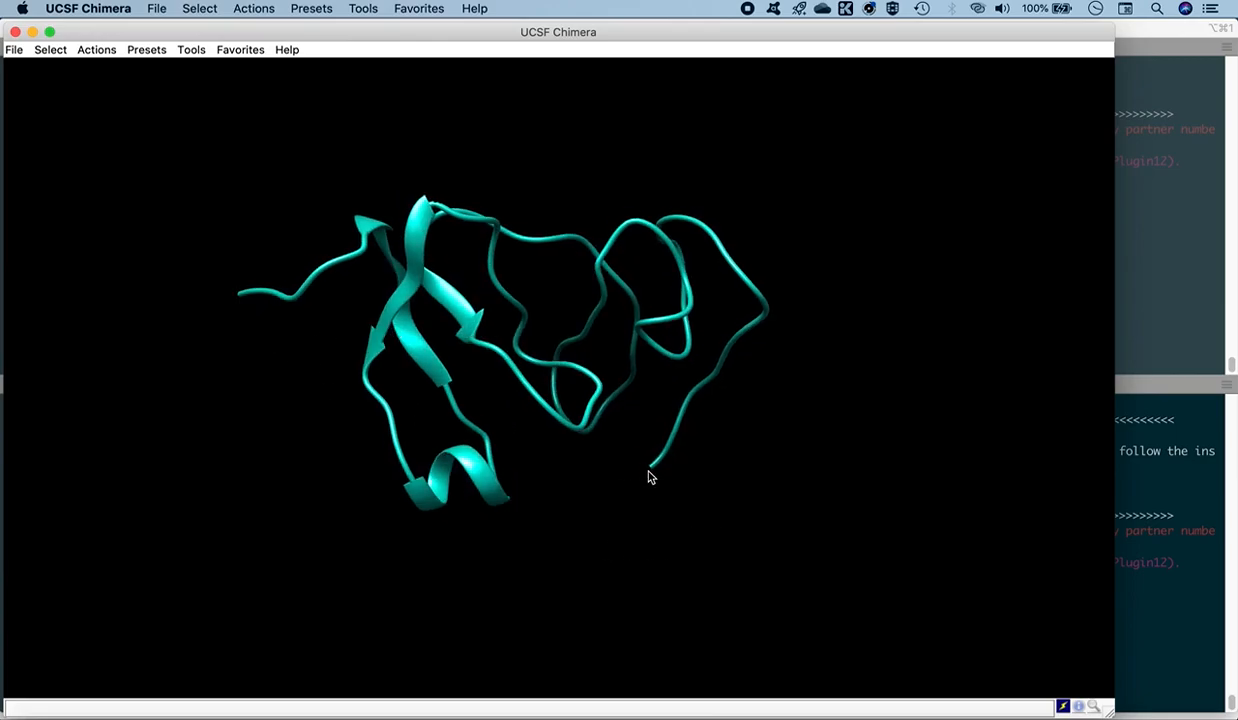
left_click_drag(735, 405, 345, 387)
left_click_drag(501, 392, 348, 373)
middle_click_drag(512, 417, 592, 437)
mouse_move(547, 401)
middle_mouse_down()
mouse_move(561, 406)
mouse_move(530, 412)
mouse_move(544, 411)
middle_mouse_up()
left_click_drag(544, 411, 608, 375)
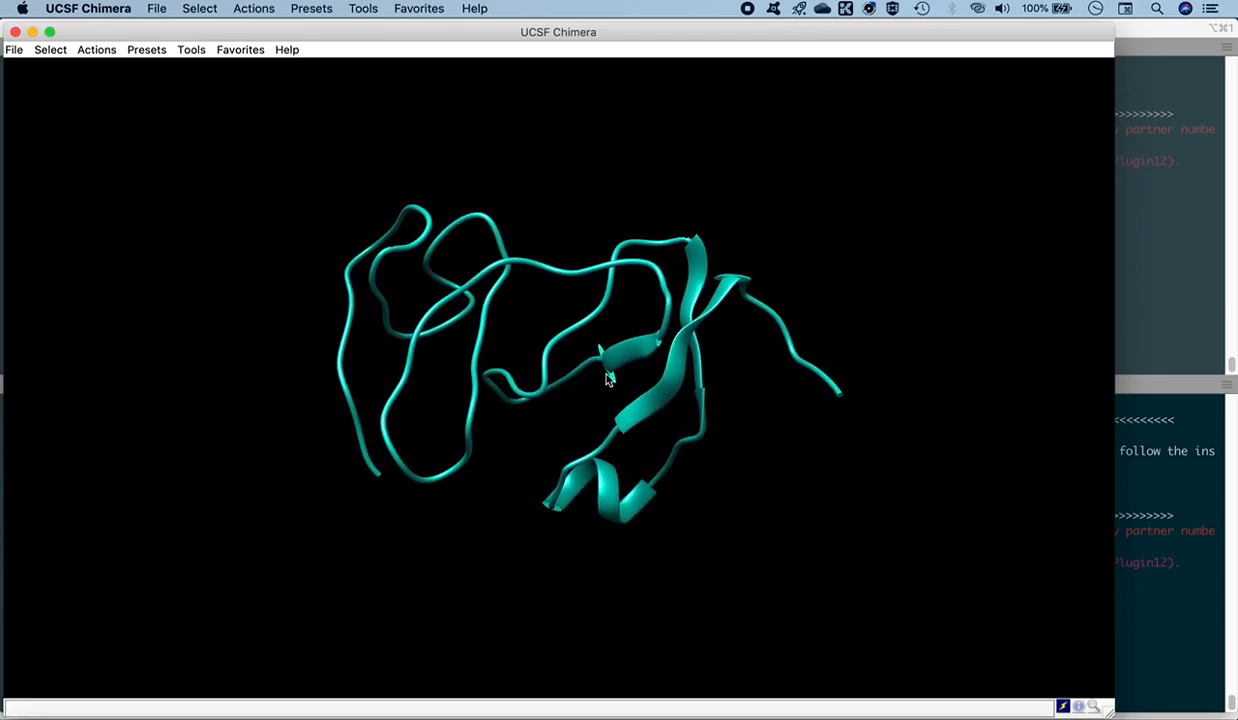
Open 1eth_mod.pdb from Workspace_2 alongside the refined model and compare the terminal loops of both structures.
left_click(14, 49)
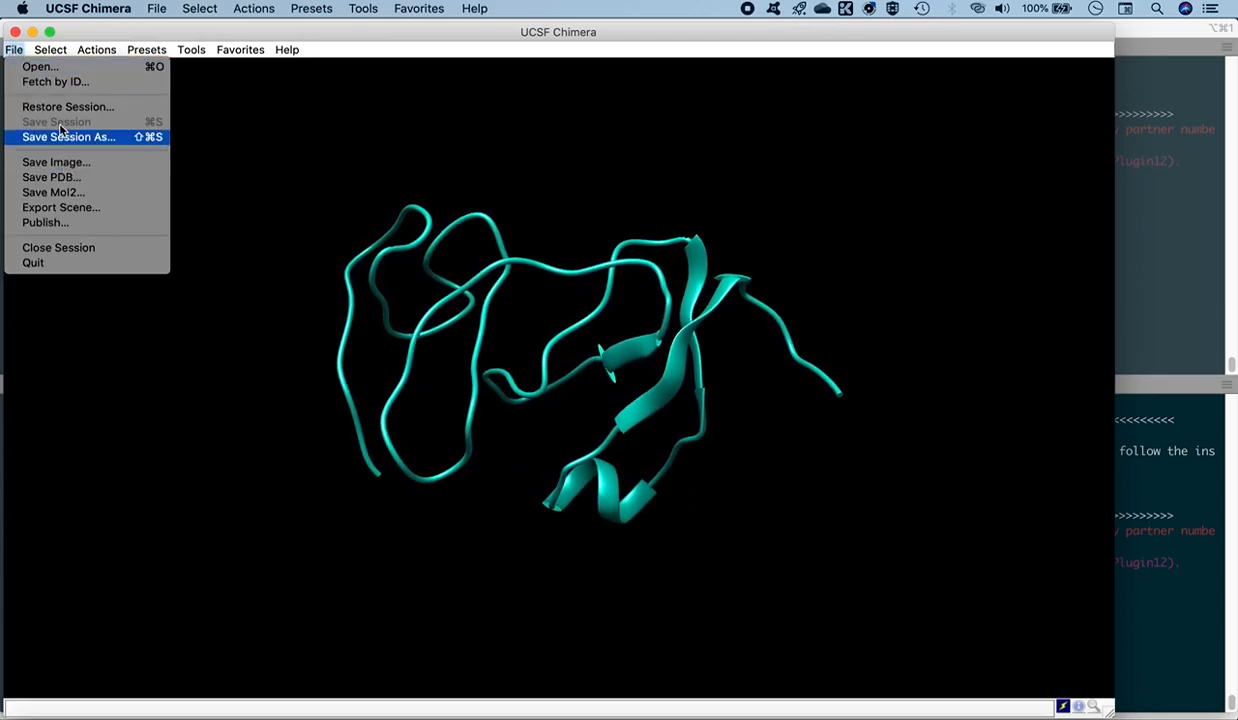
left_click(45, 64)
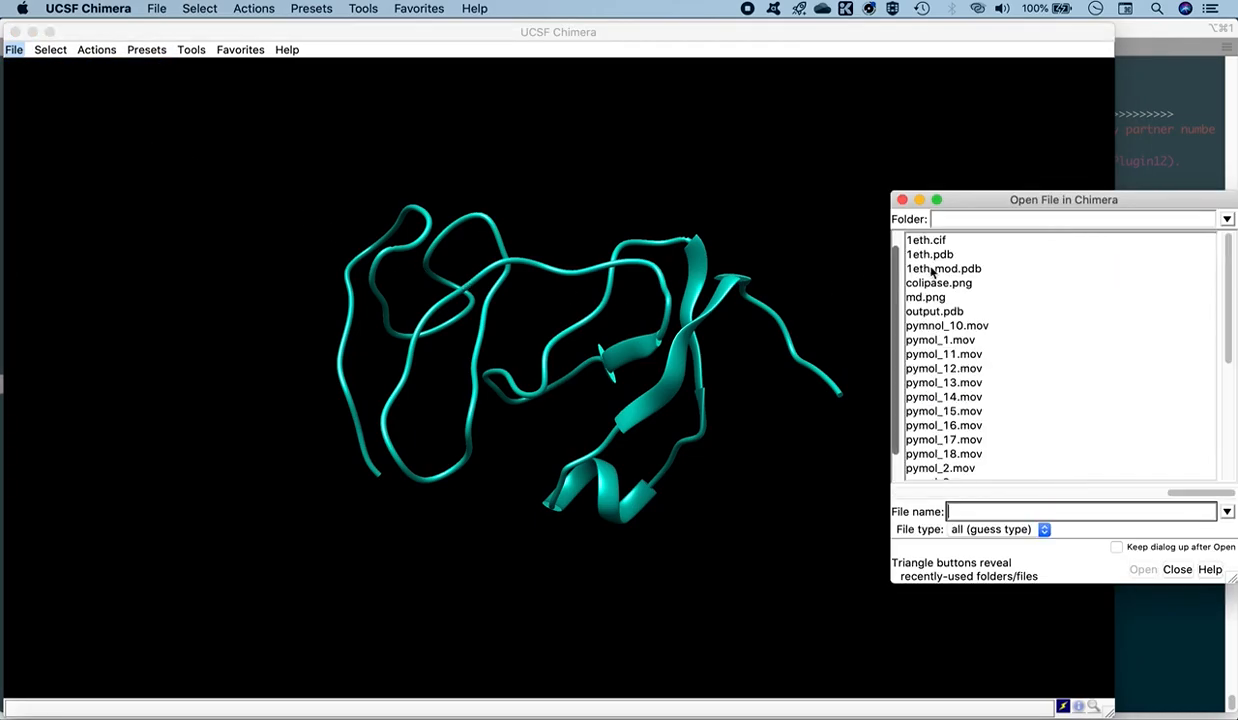
left_click_drag(1044, 208, 602, 171)
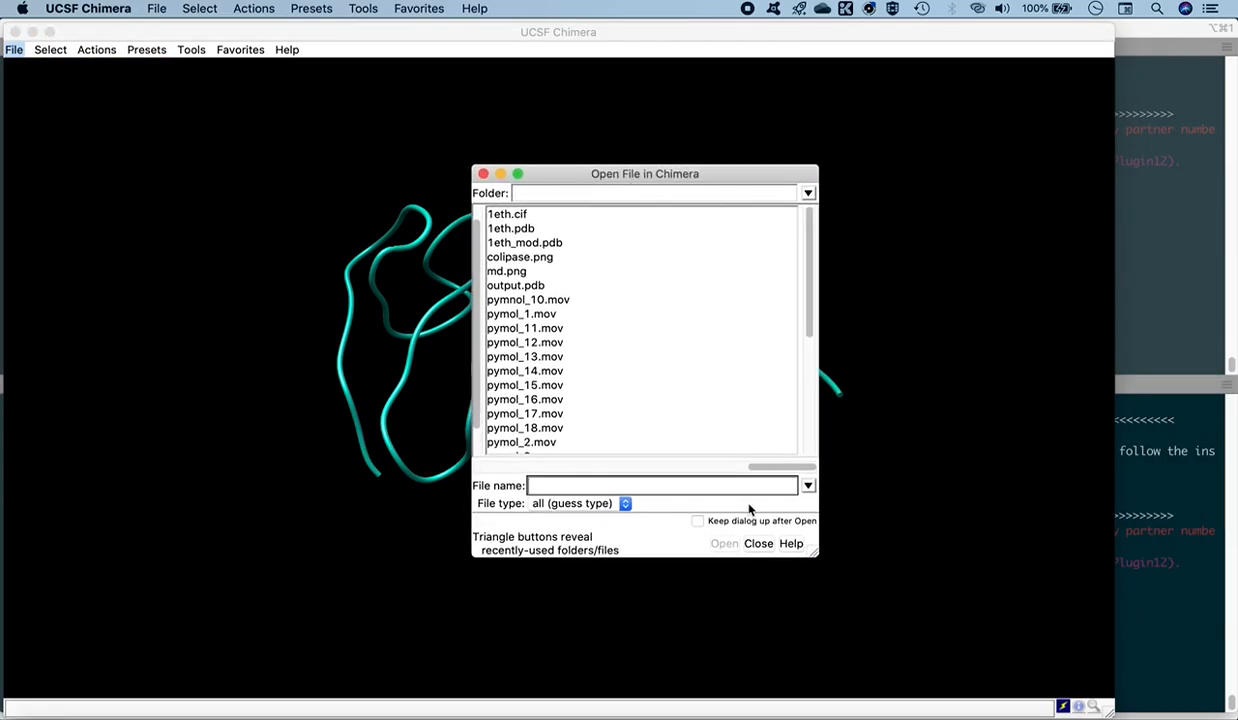
left_click_drag(770, 468, 669, 466)
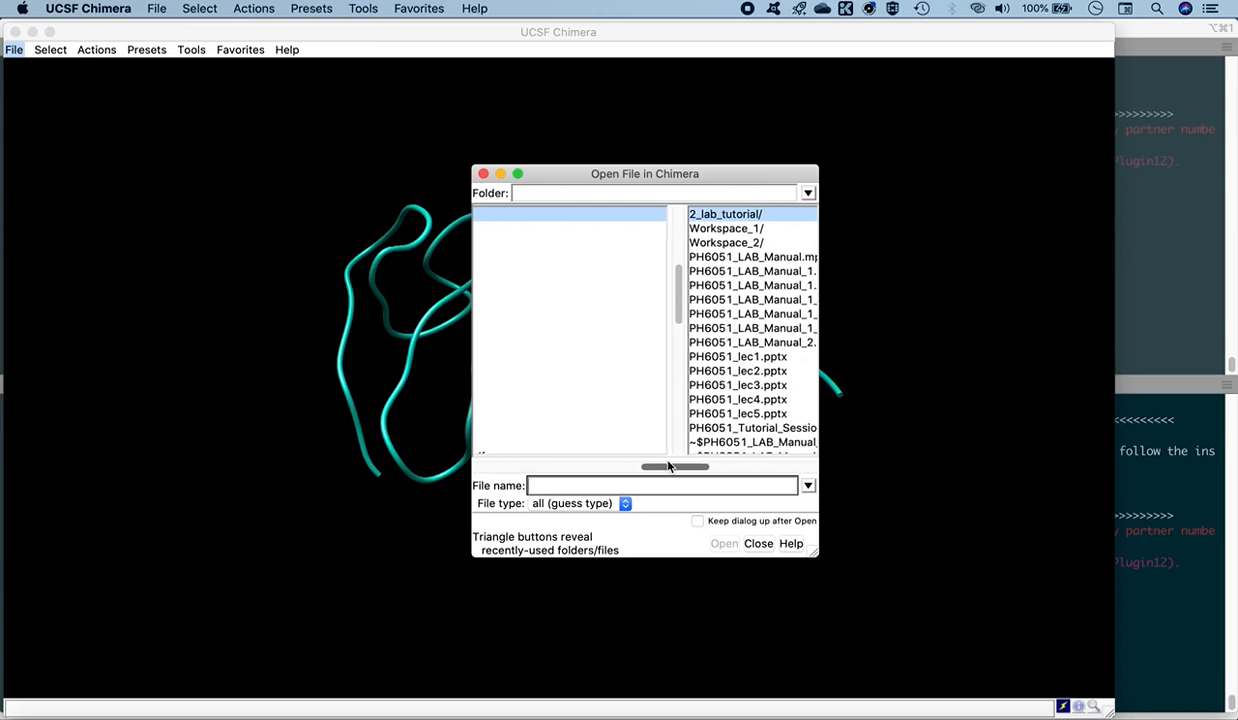
left_click(704, 246)
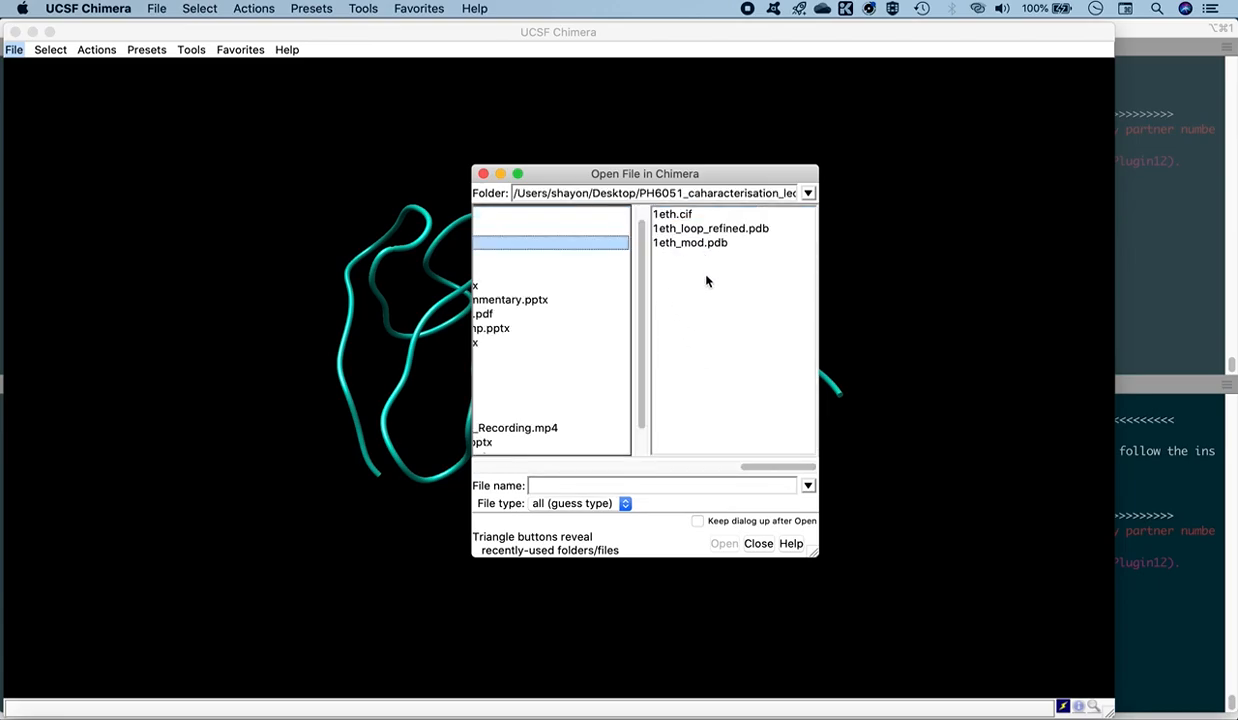
left_click(668, 244)
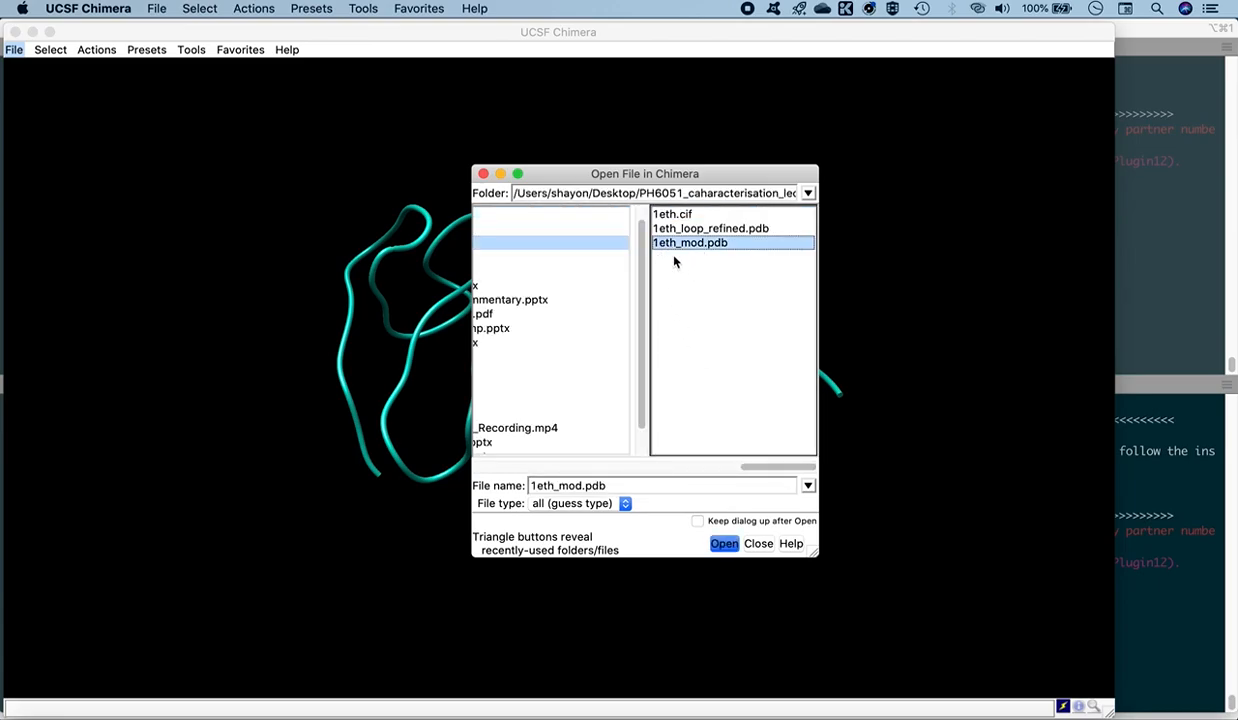
left_click(723, 543)
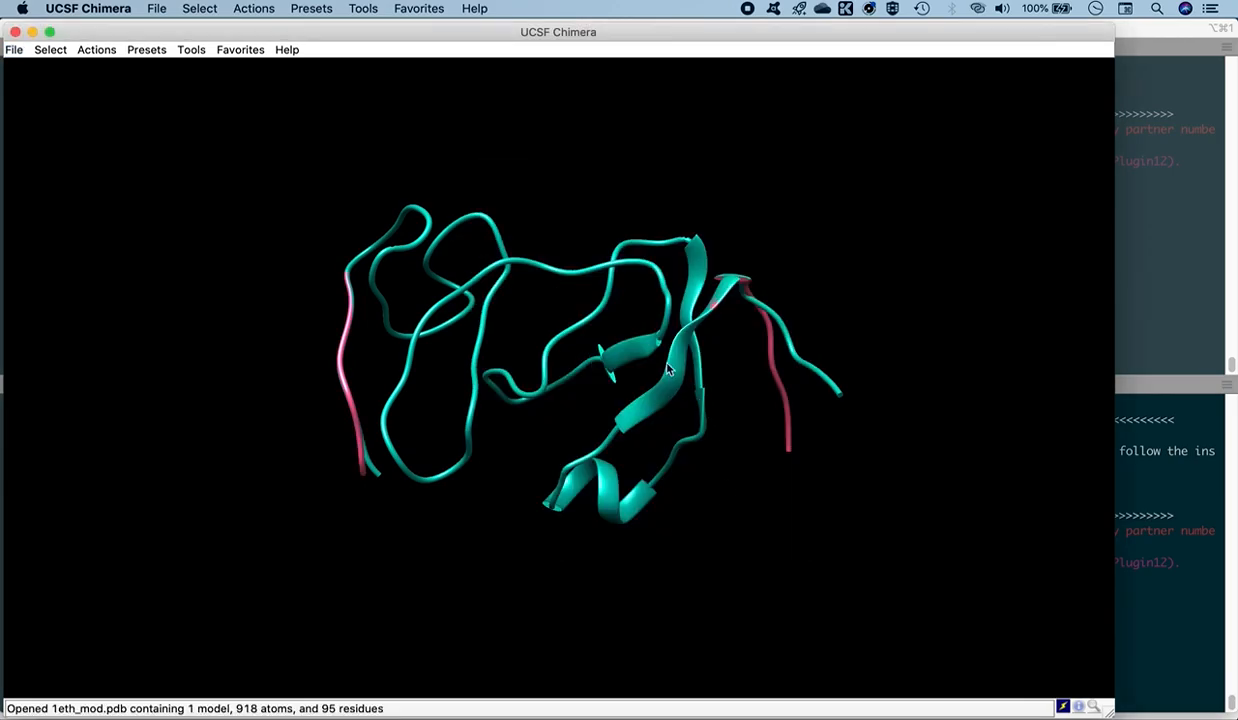
mouse_move(539, 431)
left_mouse_down()
mouse_move(541, 511)
mouse_move(550, 439)
mouse_move(552, 468)
mouse_move(519, 414)
mouse_move(566, 408)
mouse_move(533, 407)
left_mouse_up()
left_click_drag(665, 459, 662, 407)
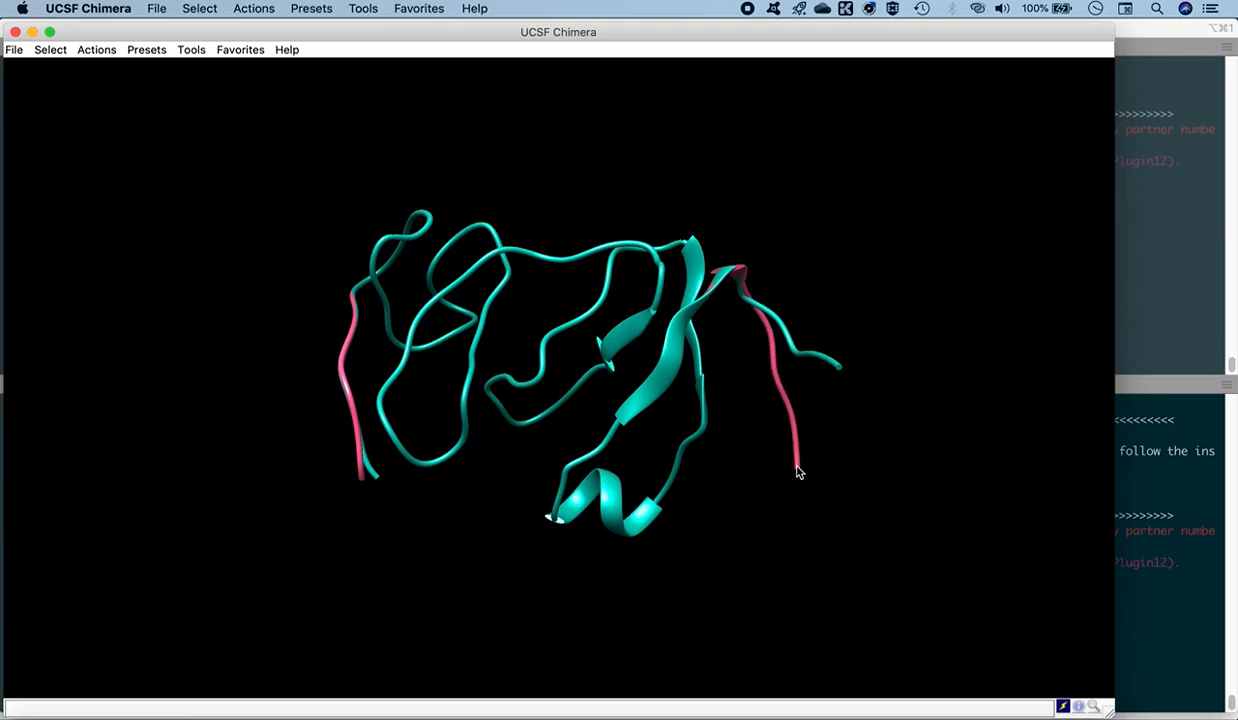
left_click_drag(597, 414, 500, 406)
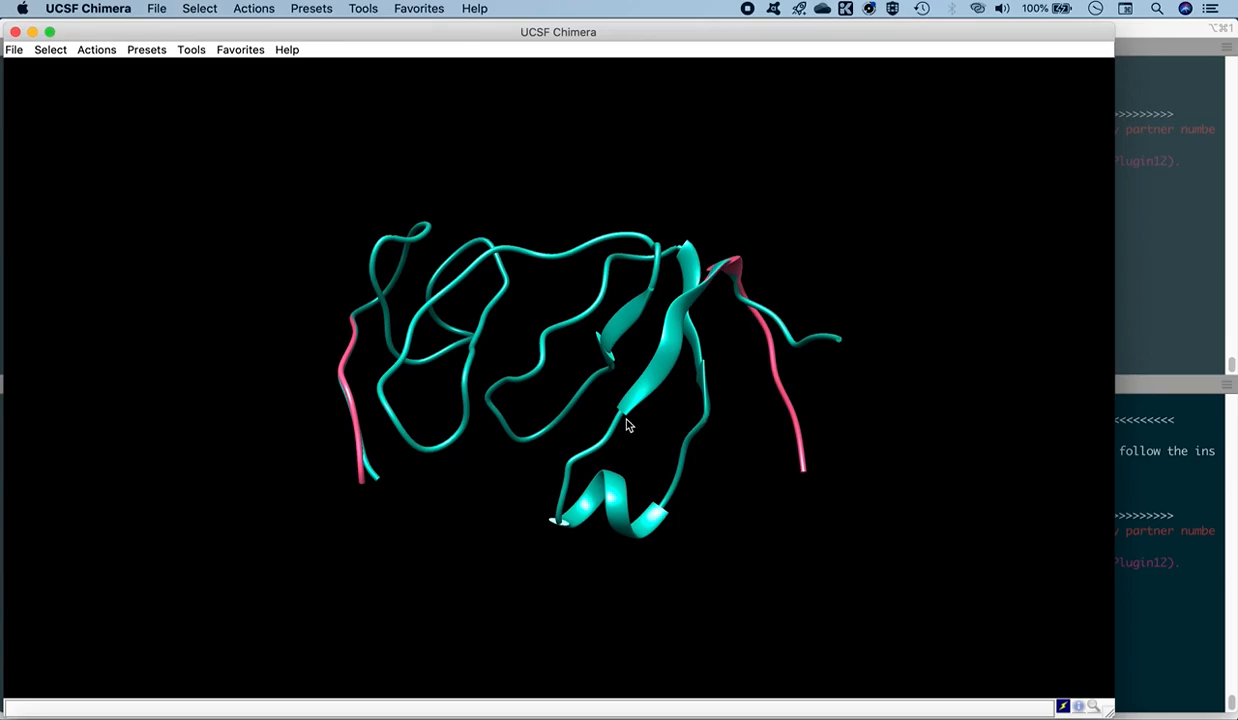
mouse_move(621, 430)
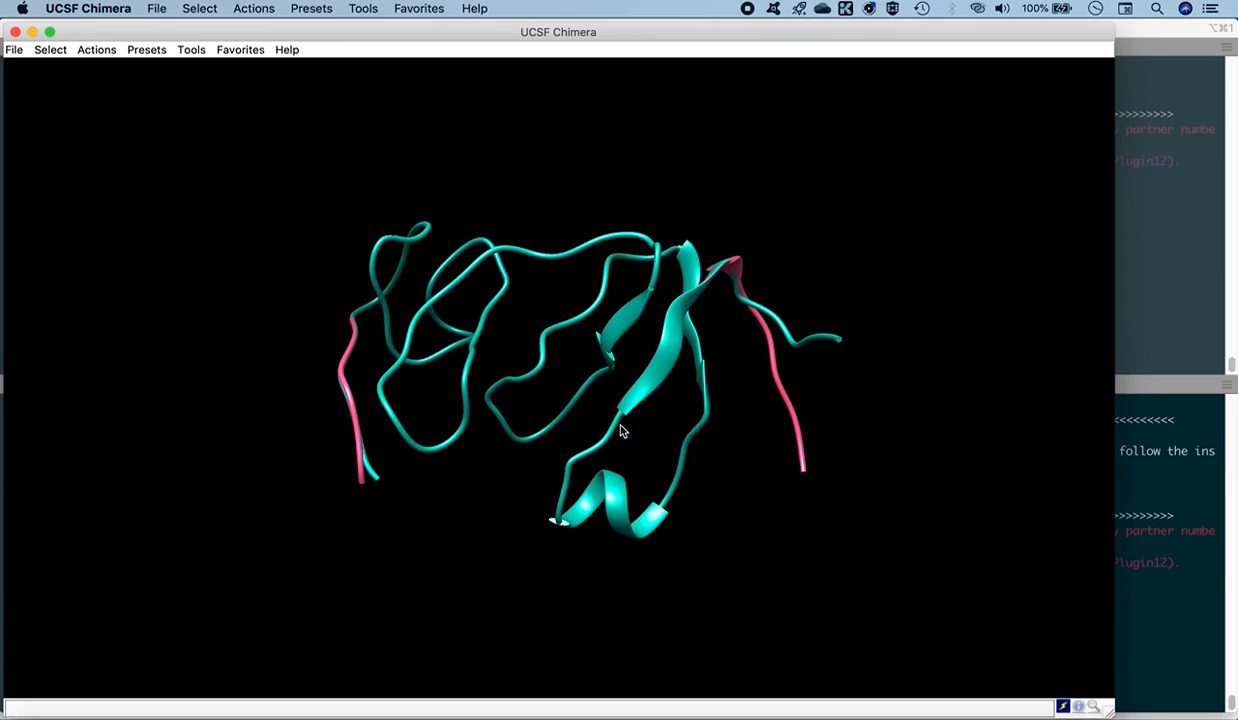